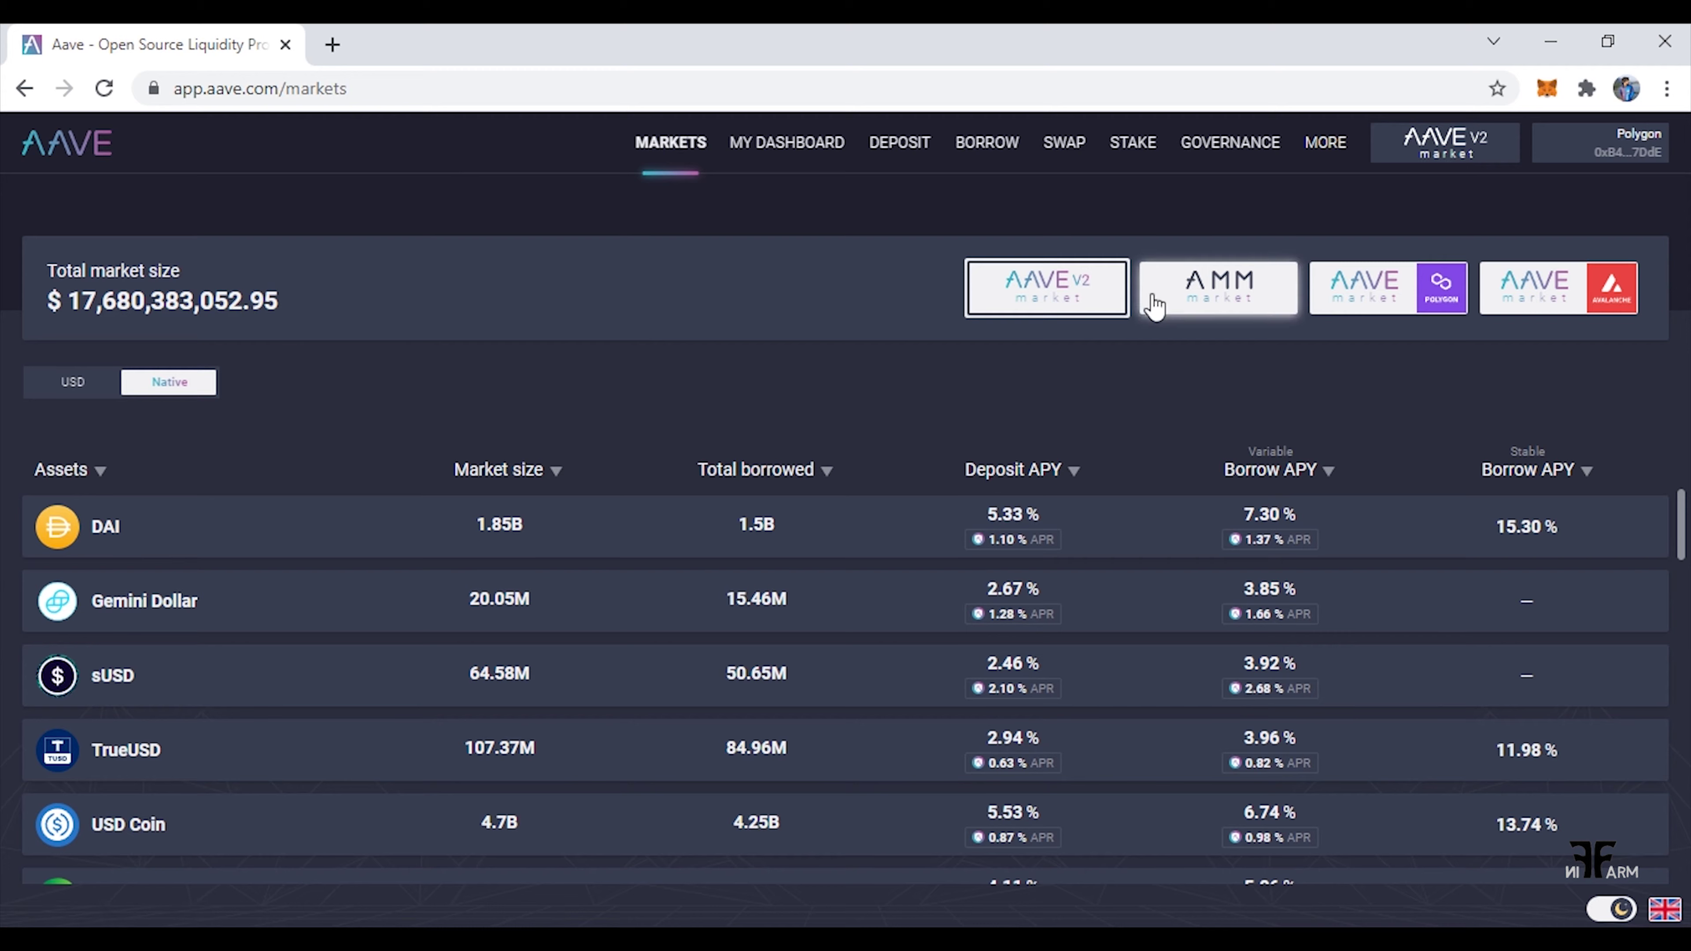
Look through the Aave V2 market's asset list, checking the deposit and borrow rates.
left_click_drag(1682, 523, 1678, 473)
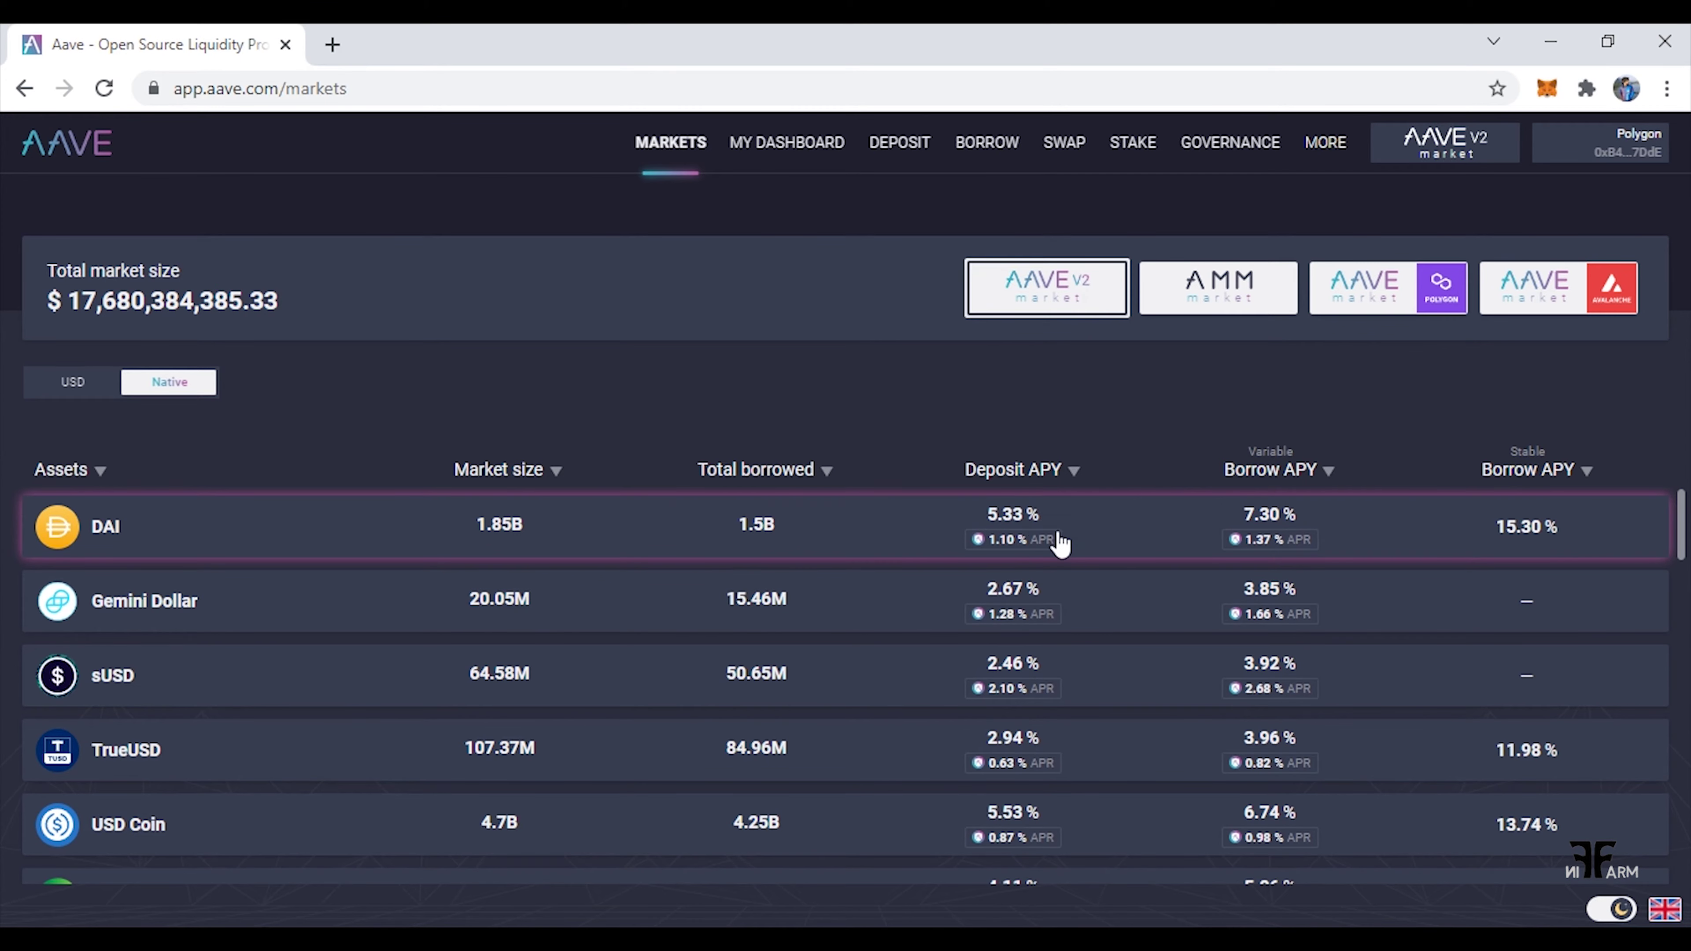
mouse_move(1029, 550)
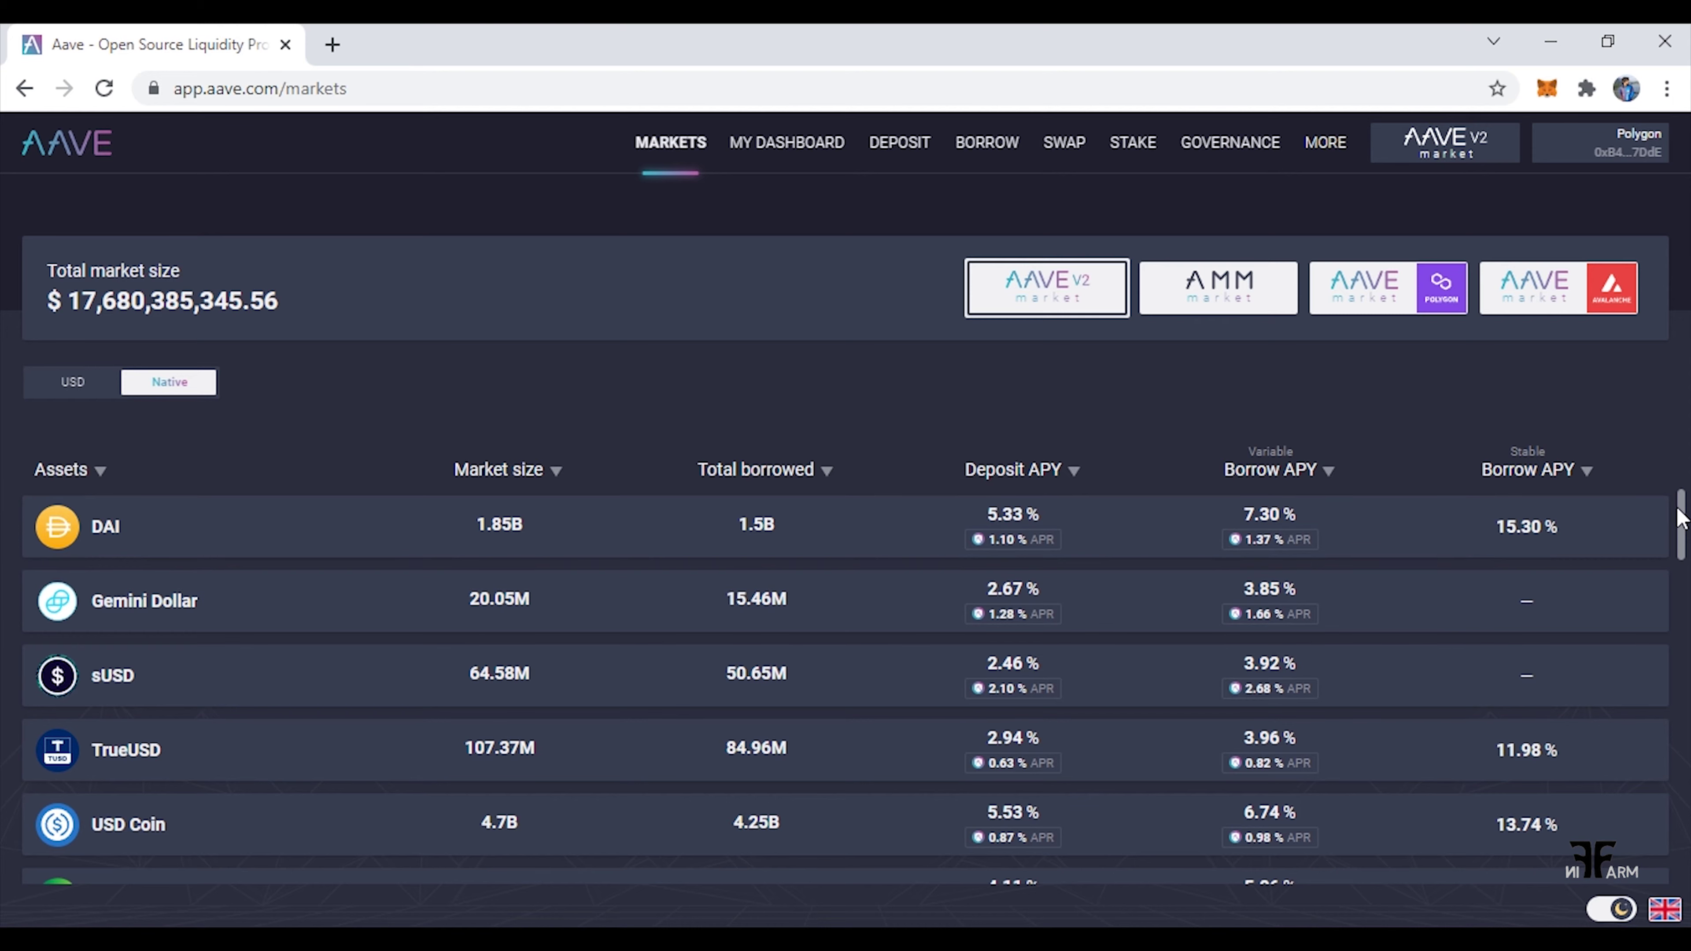
left_click_drag(1679, 527, 1401, 602)
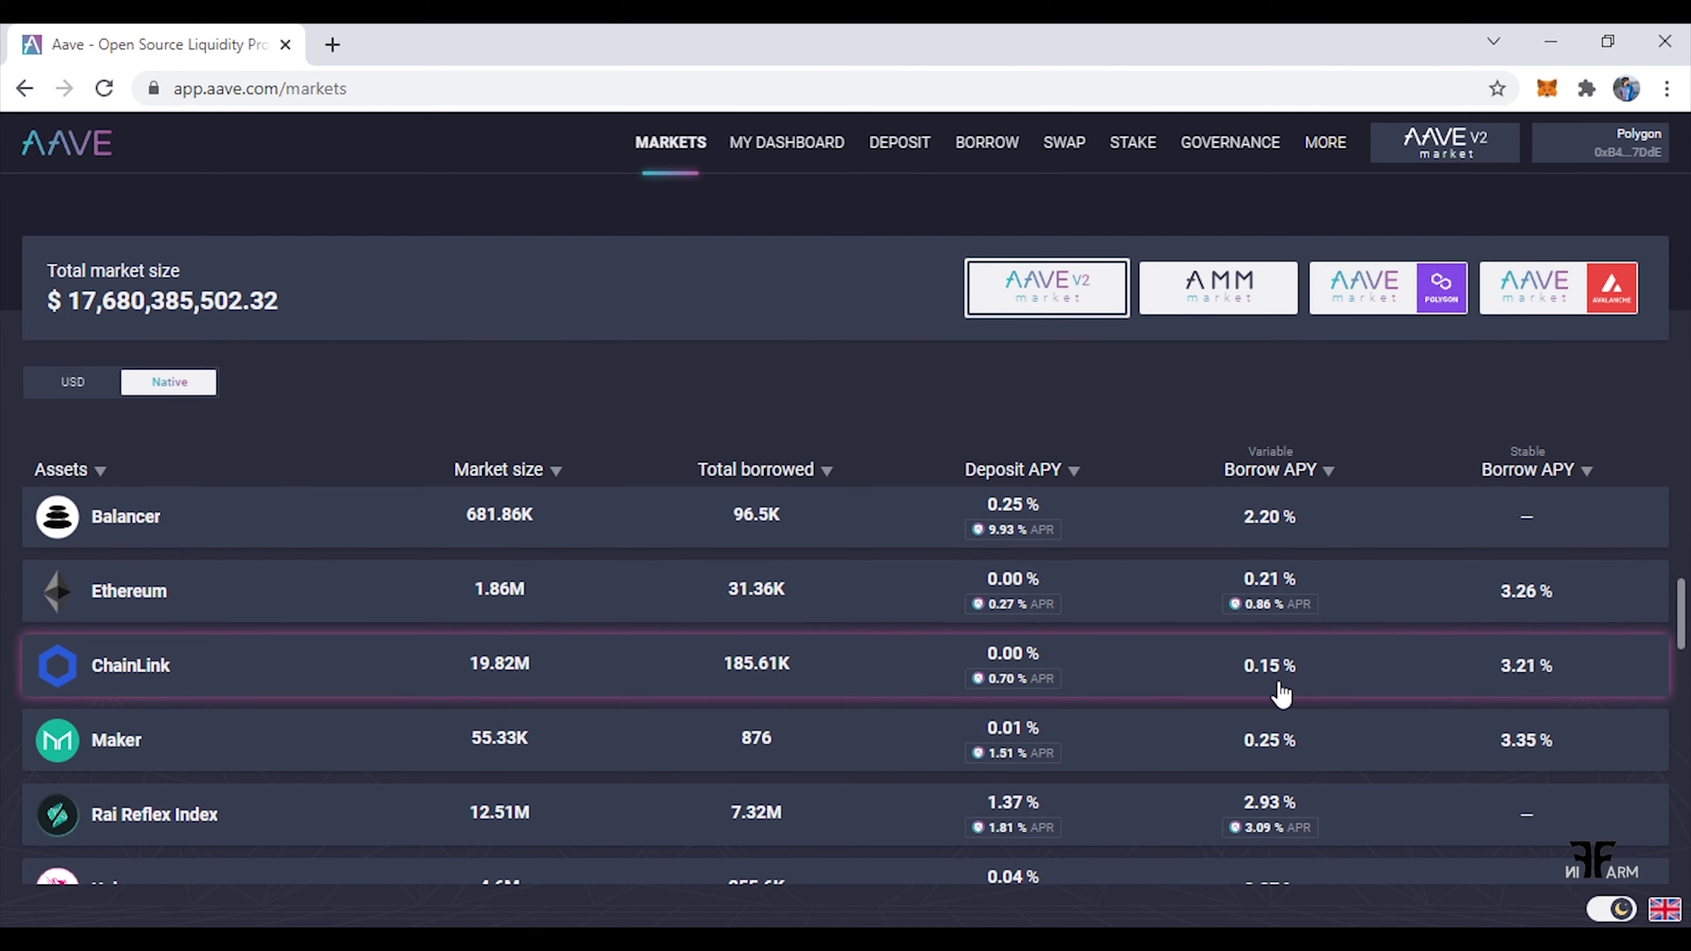
left_click_drag(1679, 612, 1680, 788)
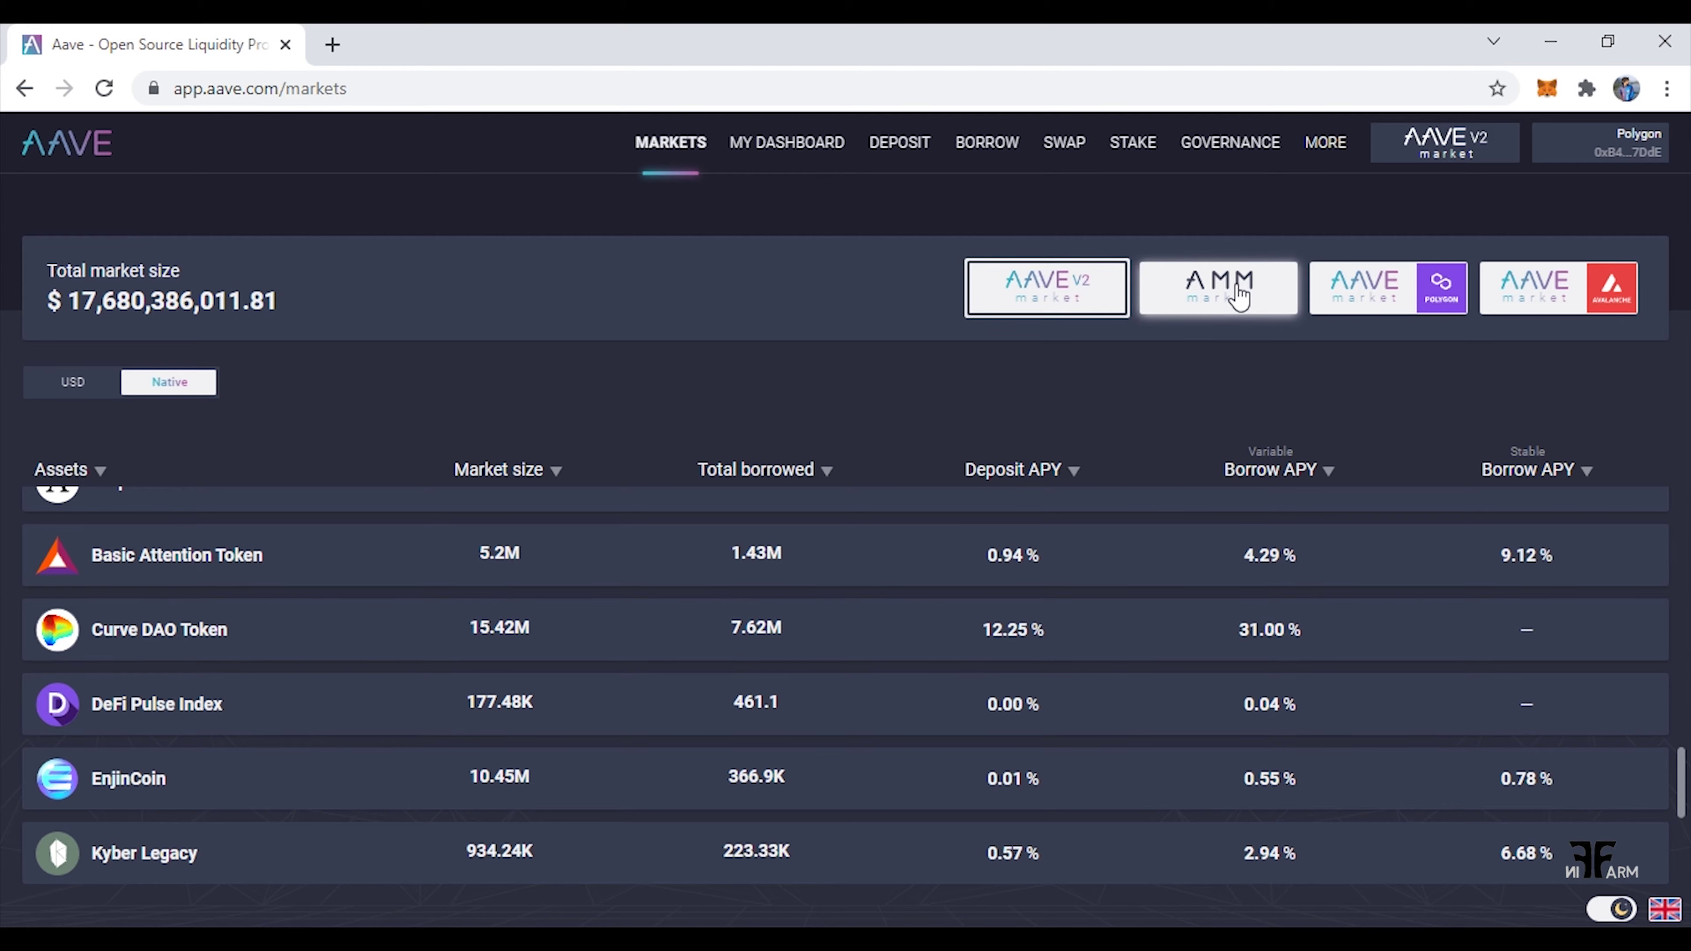
View the AMM and Polygon markets, checking DAI's deposit and variable borrow rates and reward APR on Polygon.
left_click(1239, 293)
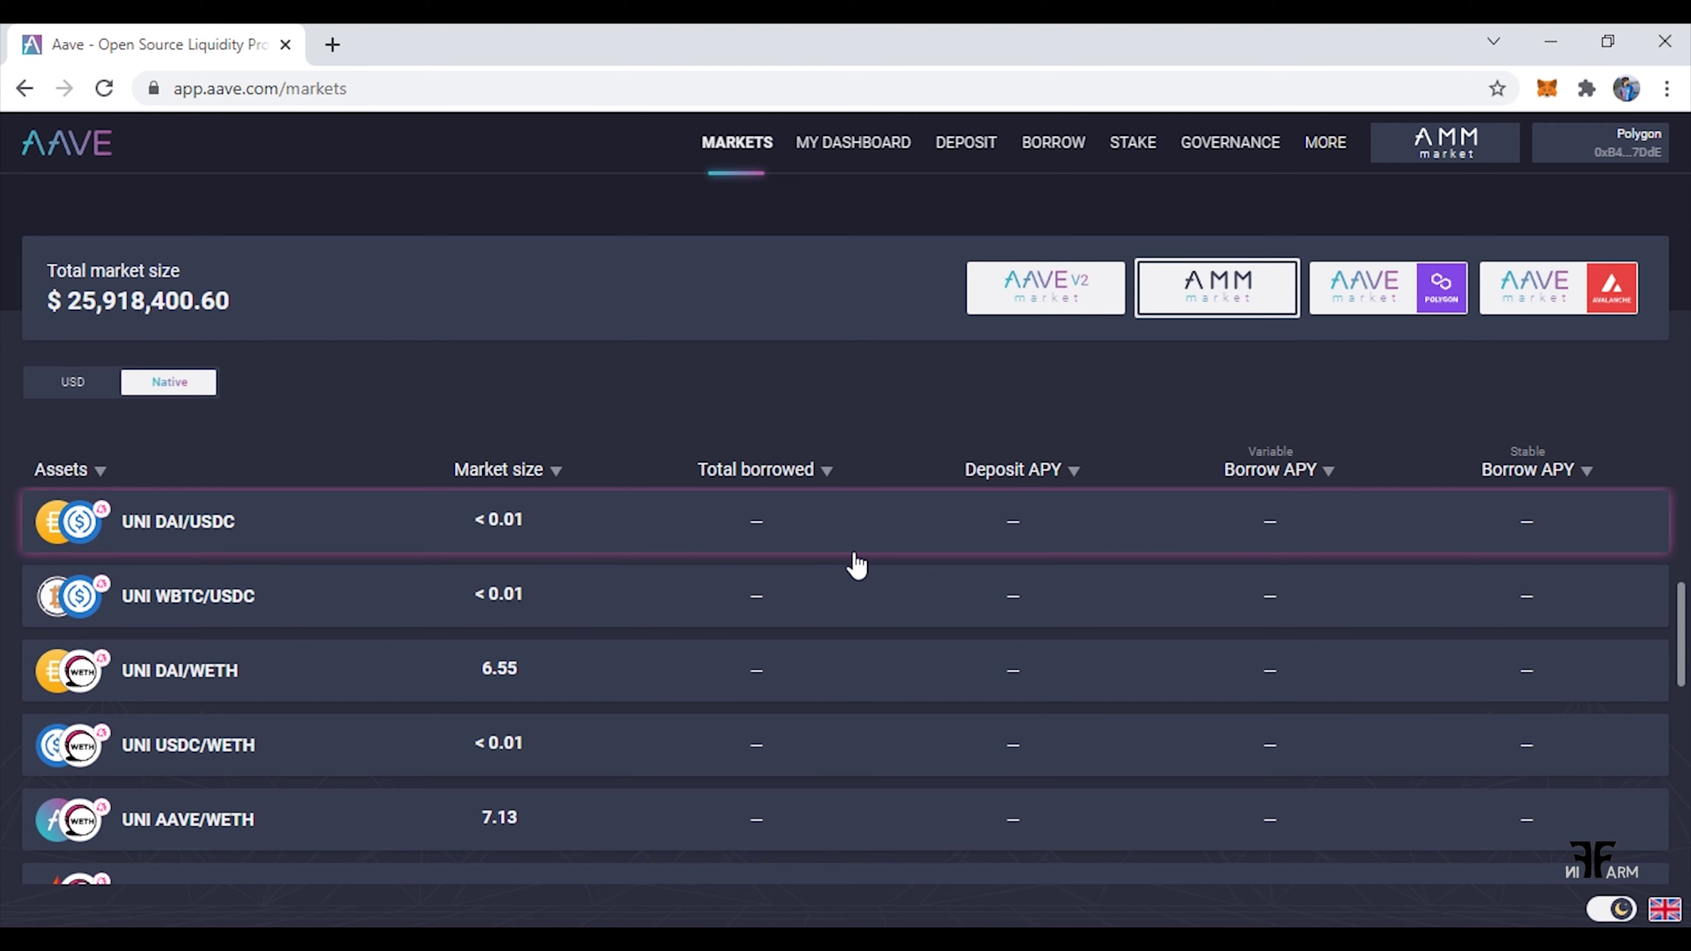
left_click(1419, 325)
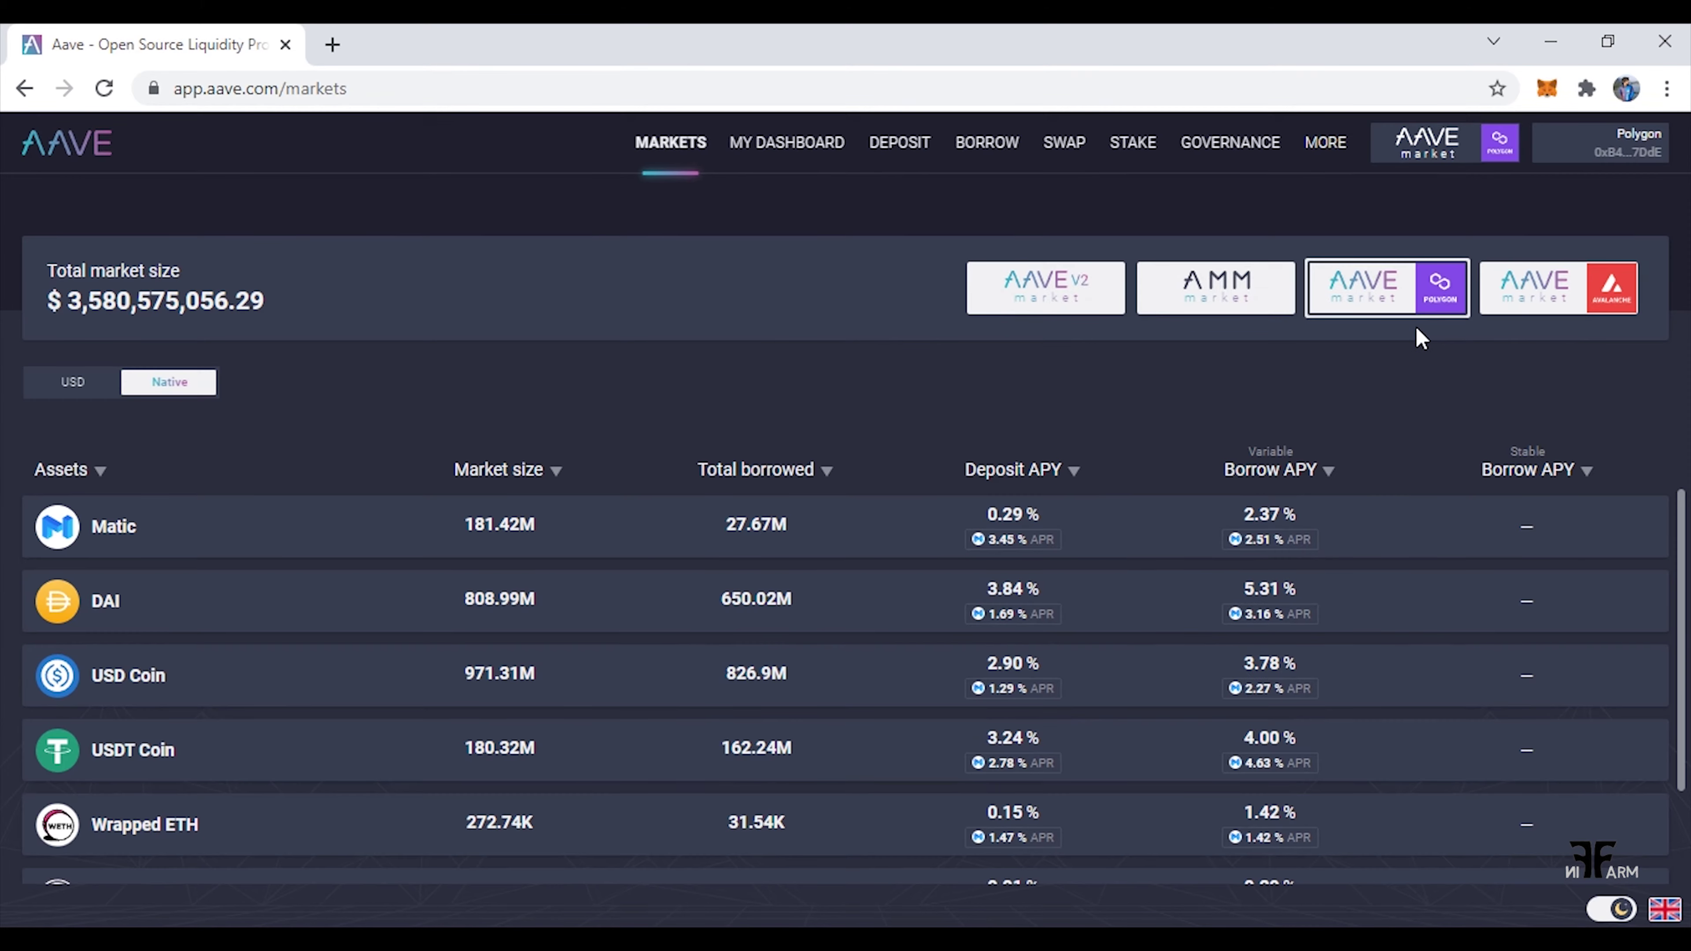
mouse_move(1684, 509)
left_mouse_down()
mouse_move(1687, 600)
mouse_move(1684, 497)
left_mouse_up()
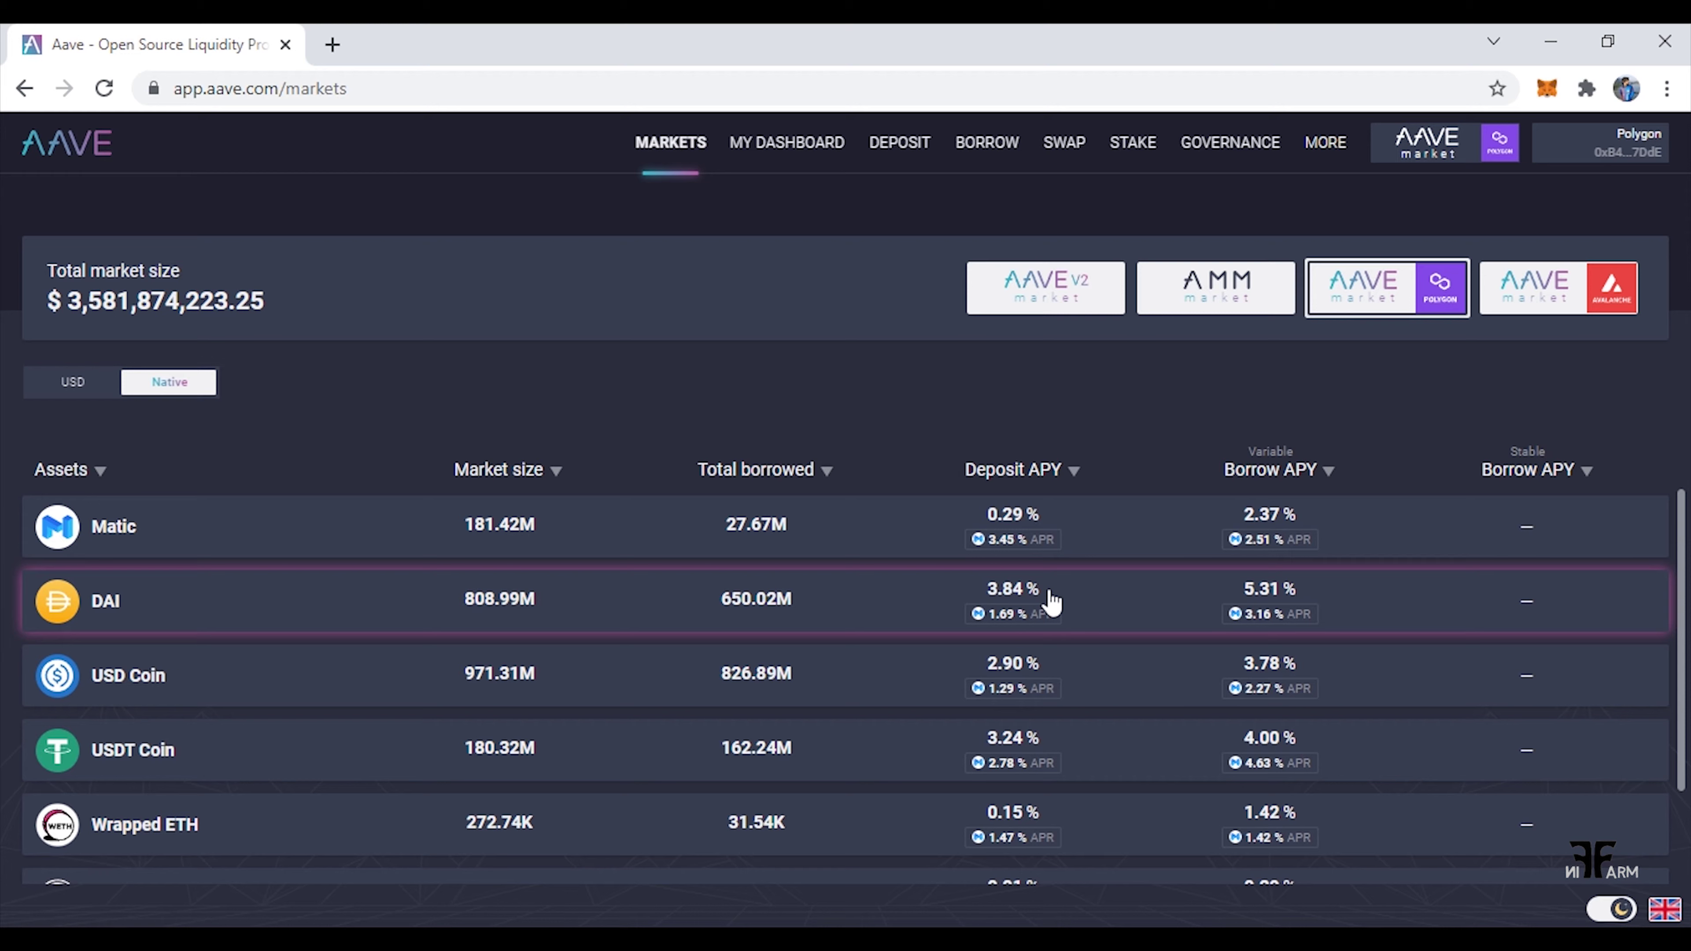
mouse_move(1004, 630)
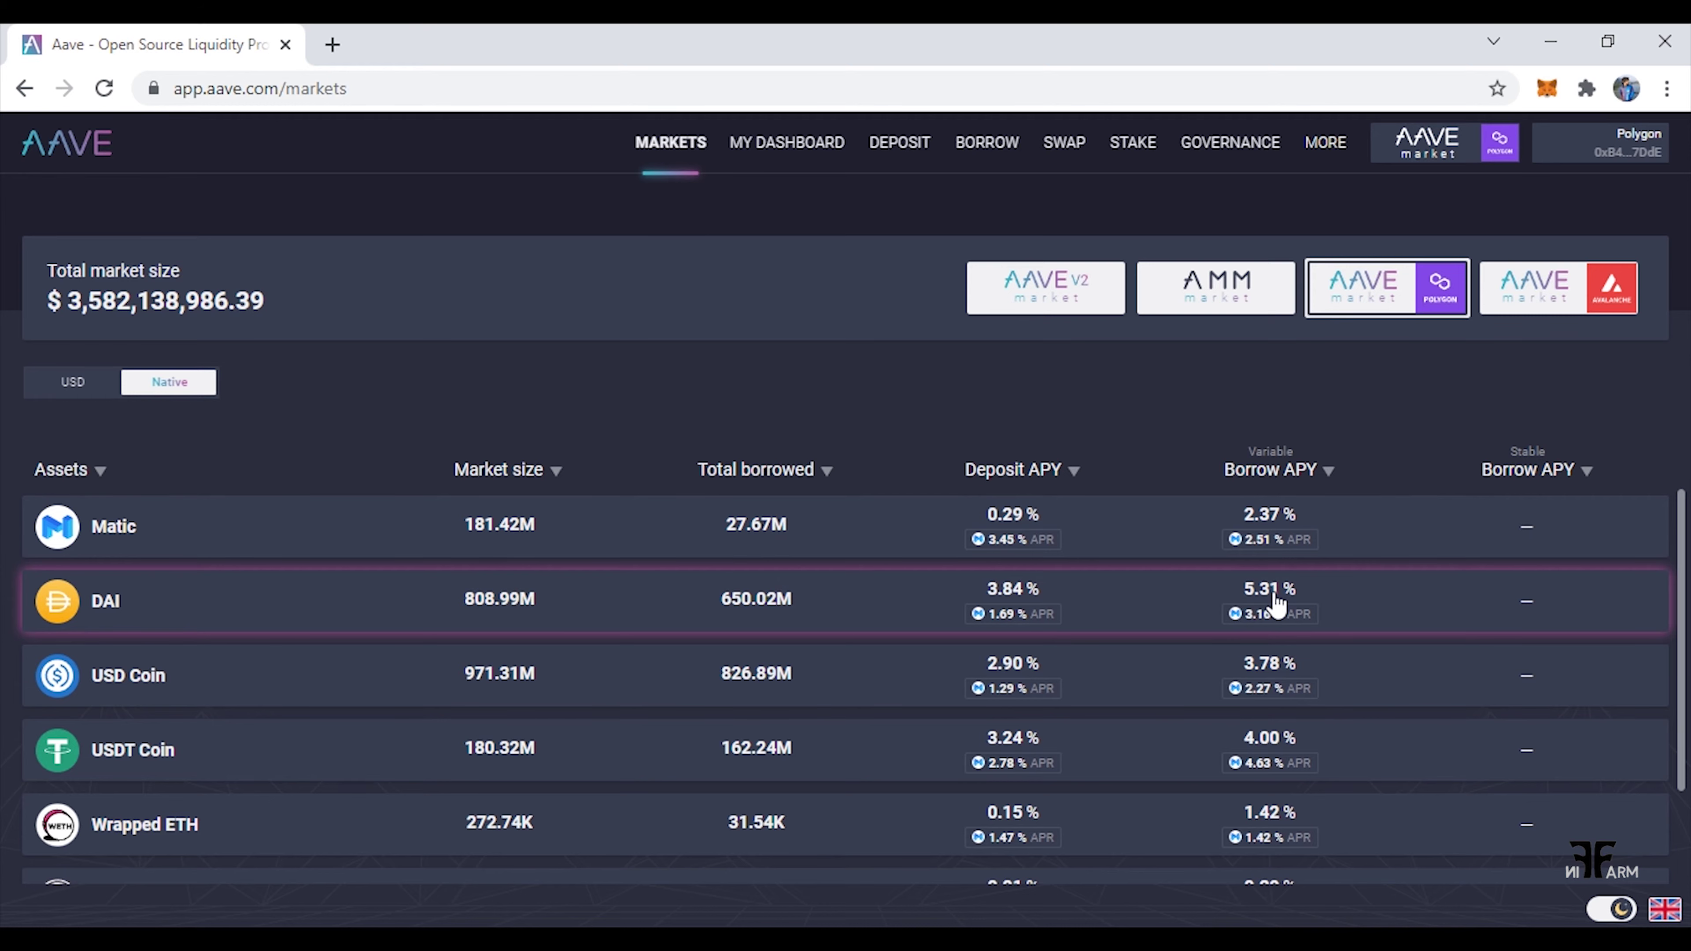
mouse_move(1265, 616)
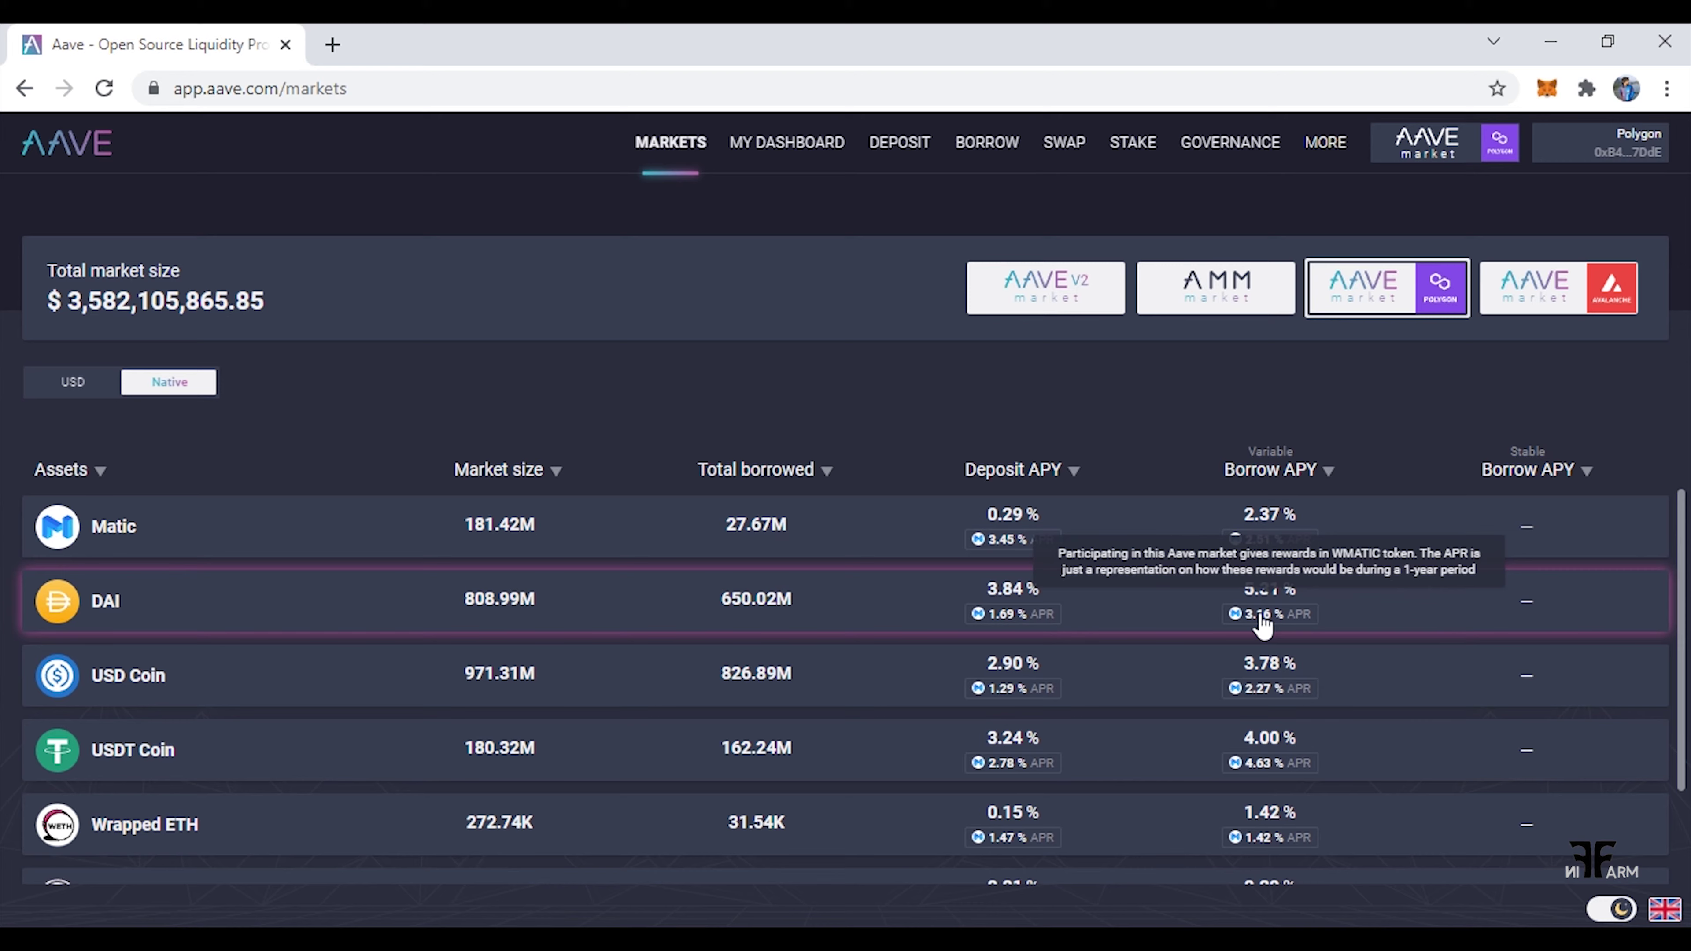
View the Avalanche market and look through its assets and their deposit reward rates.
left_click(1519, 288)
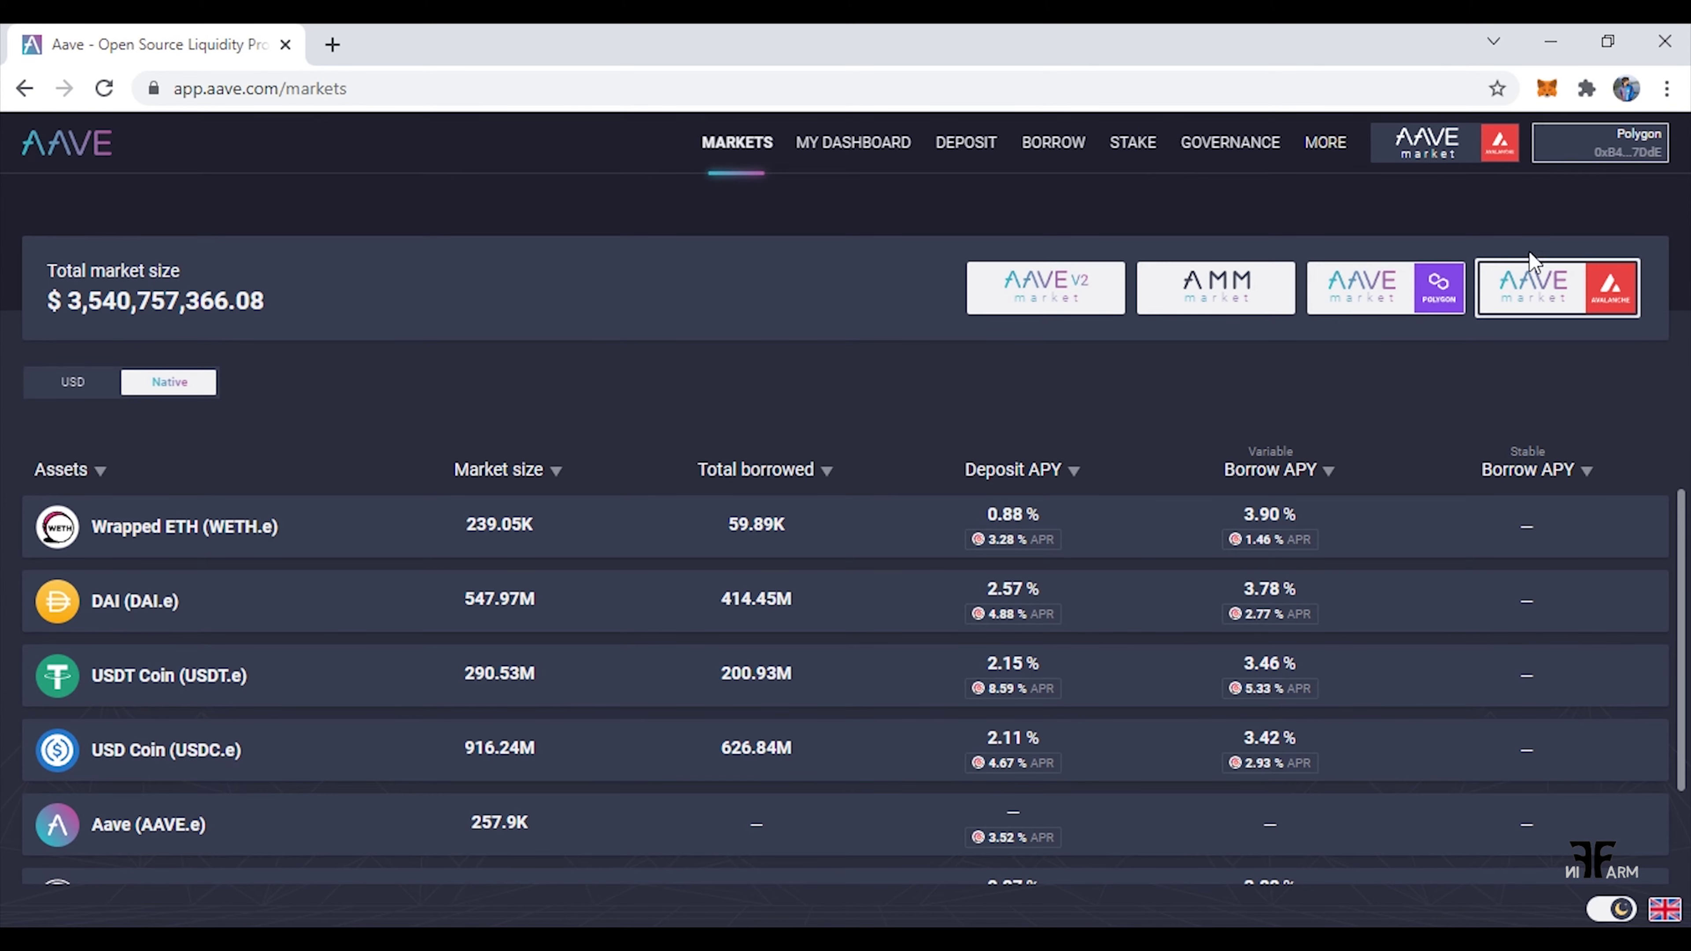
scroll(1683, 567, "down", 1)
scroll(1683, 567, "down", 4)
scroll(1683, 532, "up", 5)
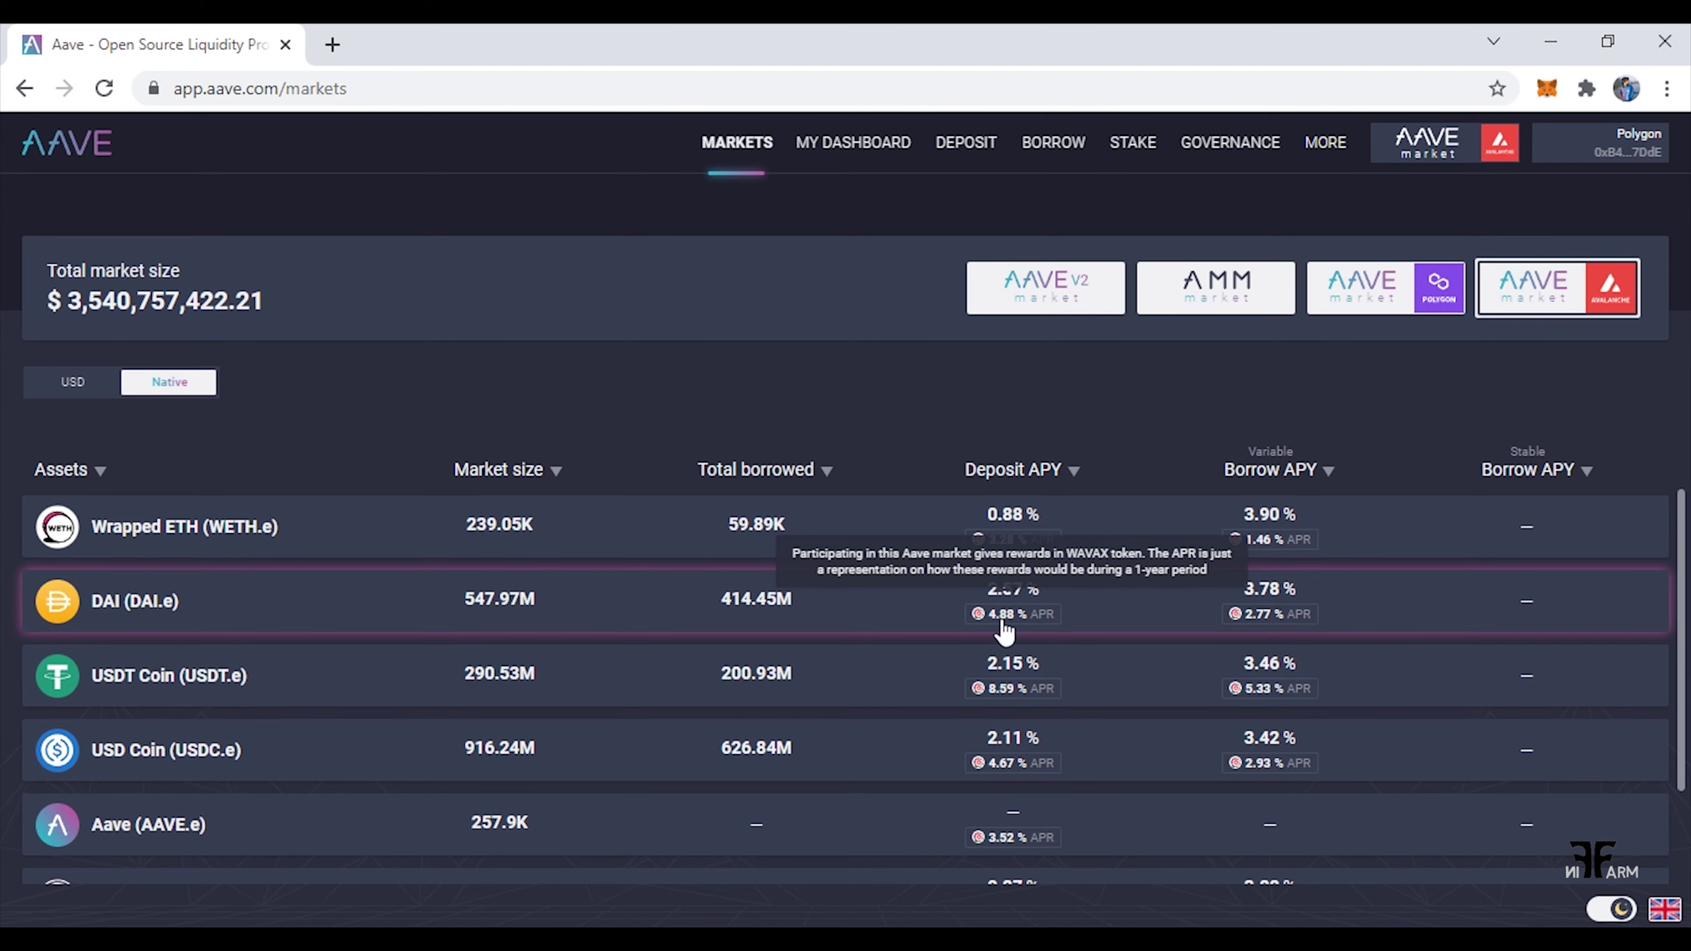
Switch back to the Polygon market and open its personal dashboard.
left_click(1374, 296)
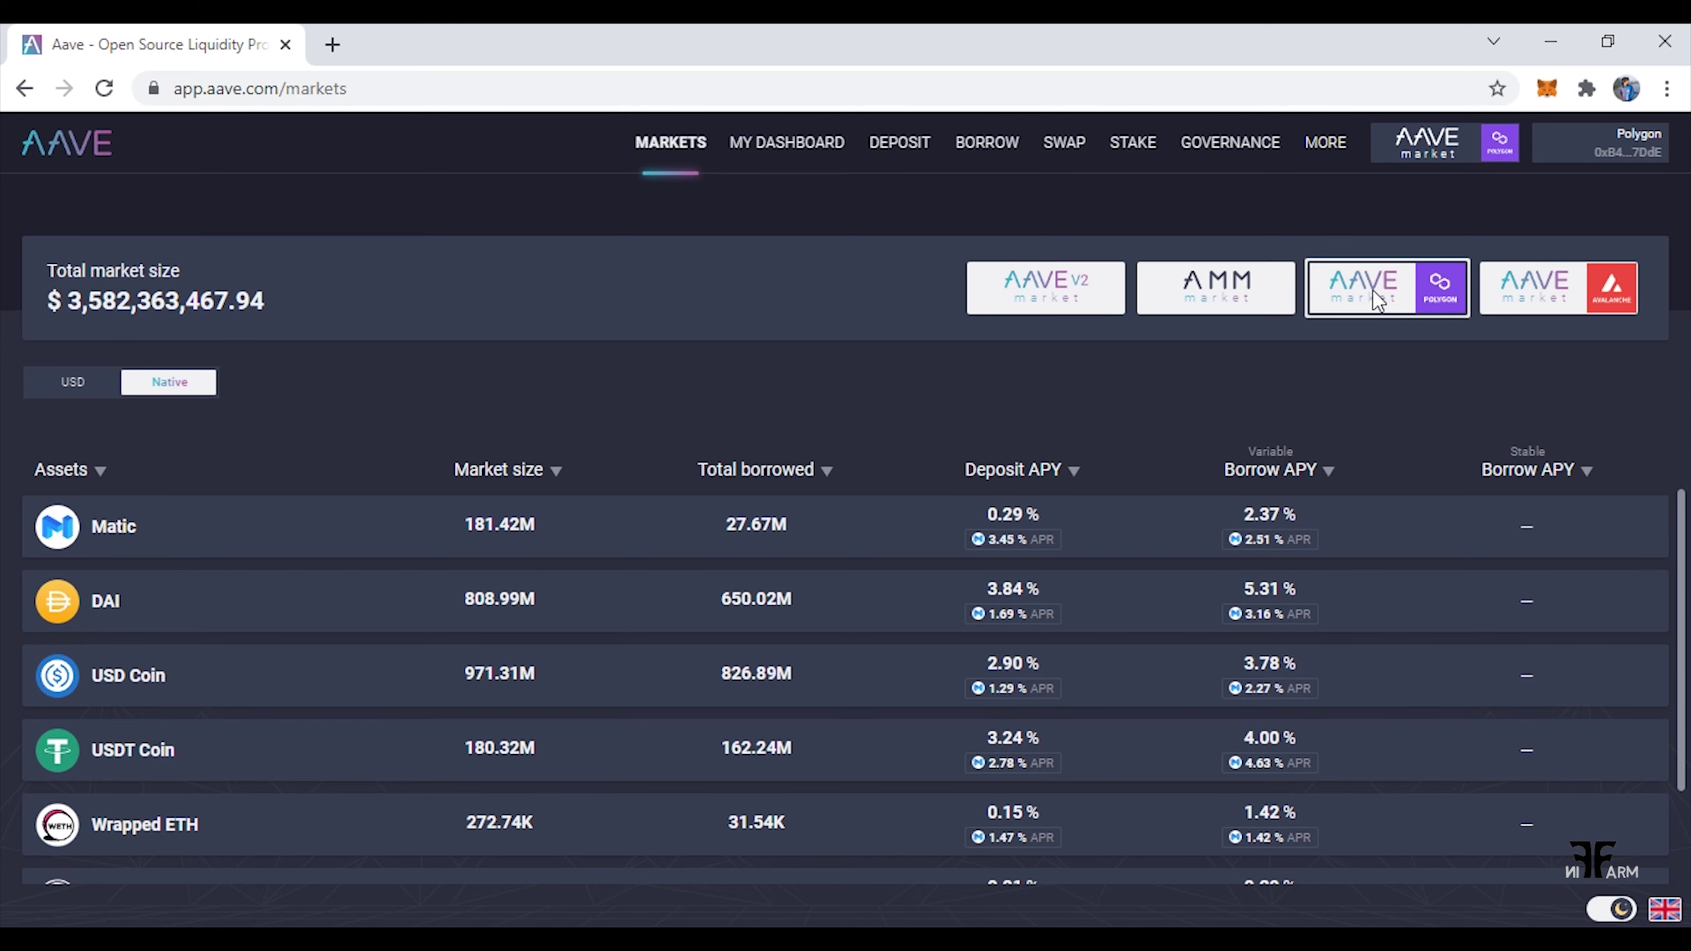
left_click(833, 152)
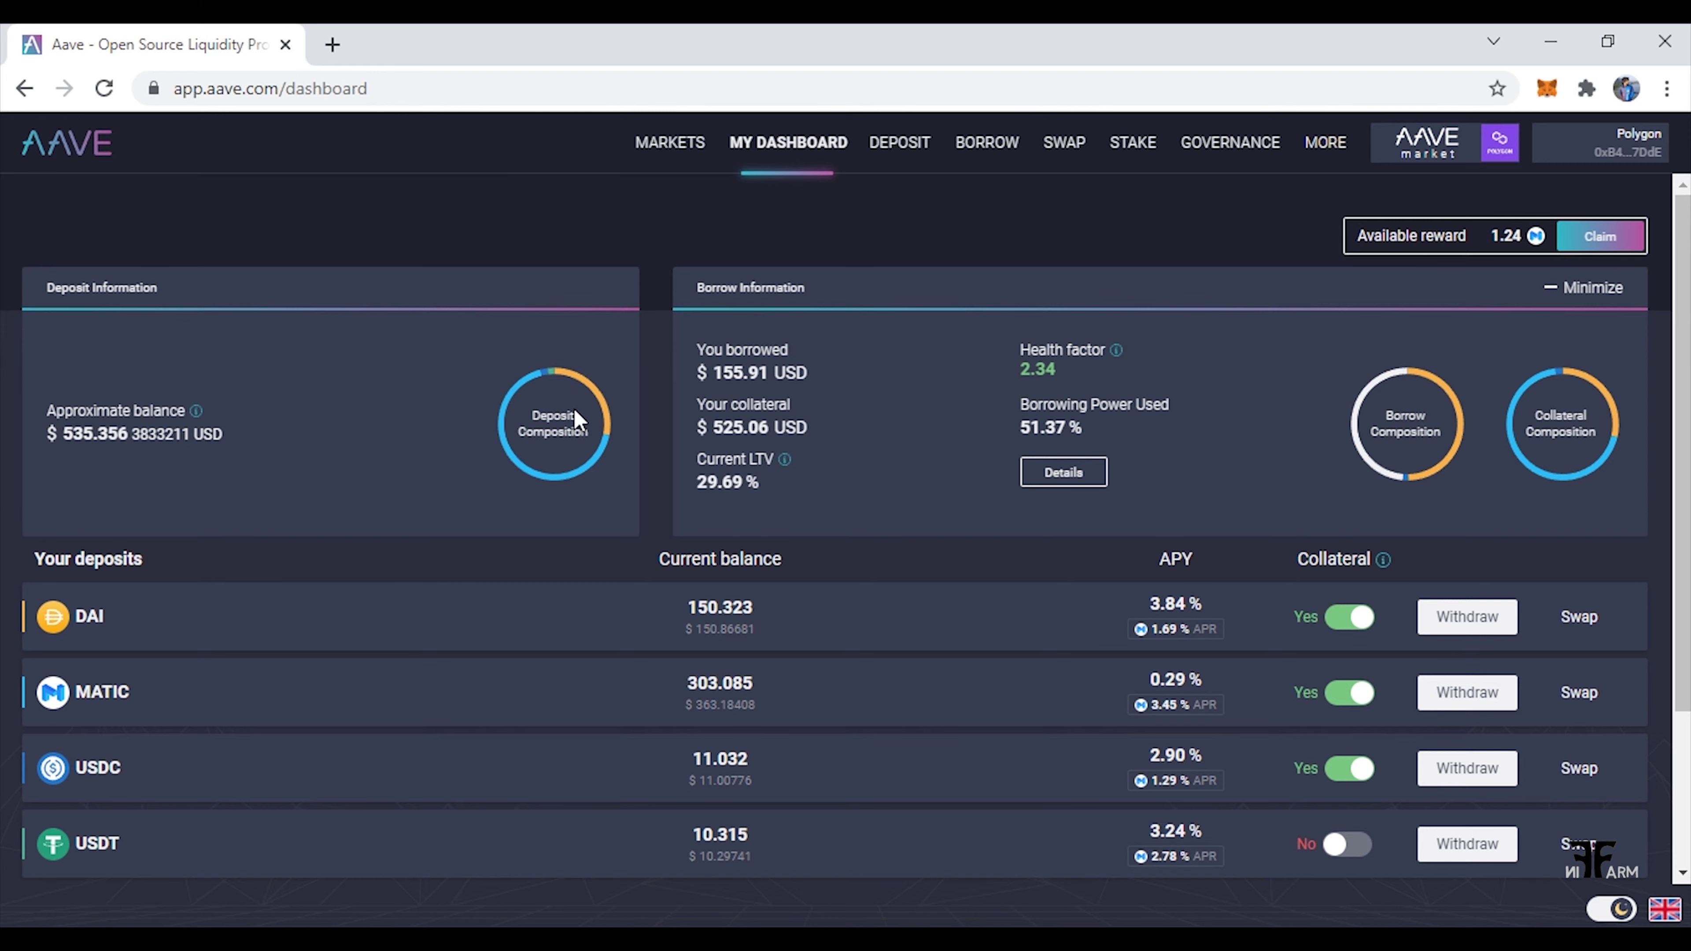
Compare the approximate deposit balance with the collateral total, checking the composition charts and the USDT deposit.
left_click_drag(61, 434, 107, 435)
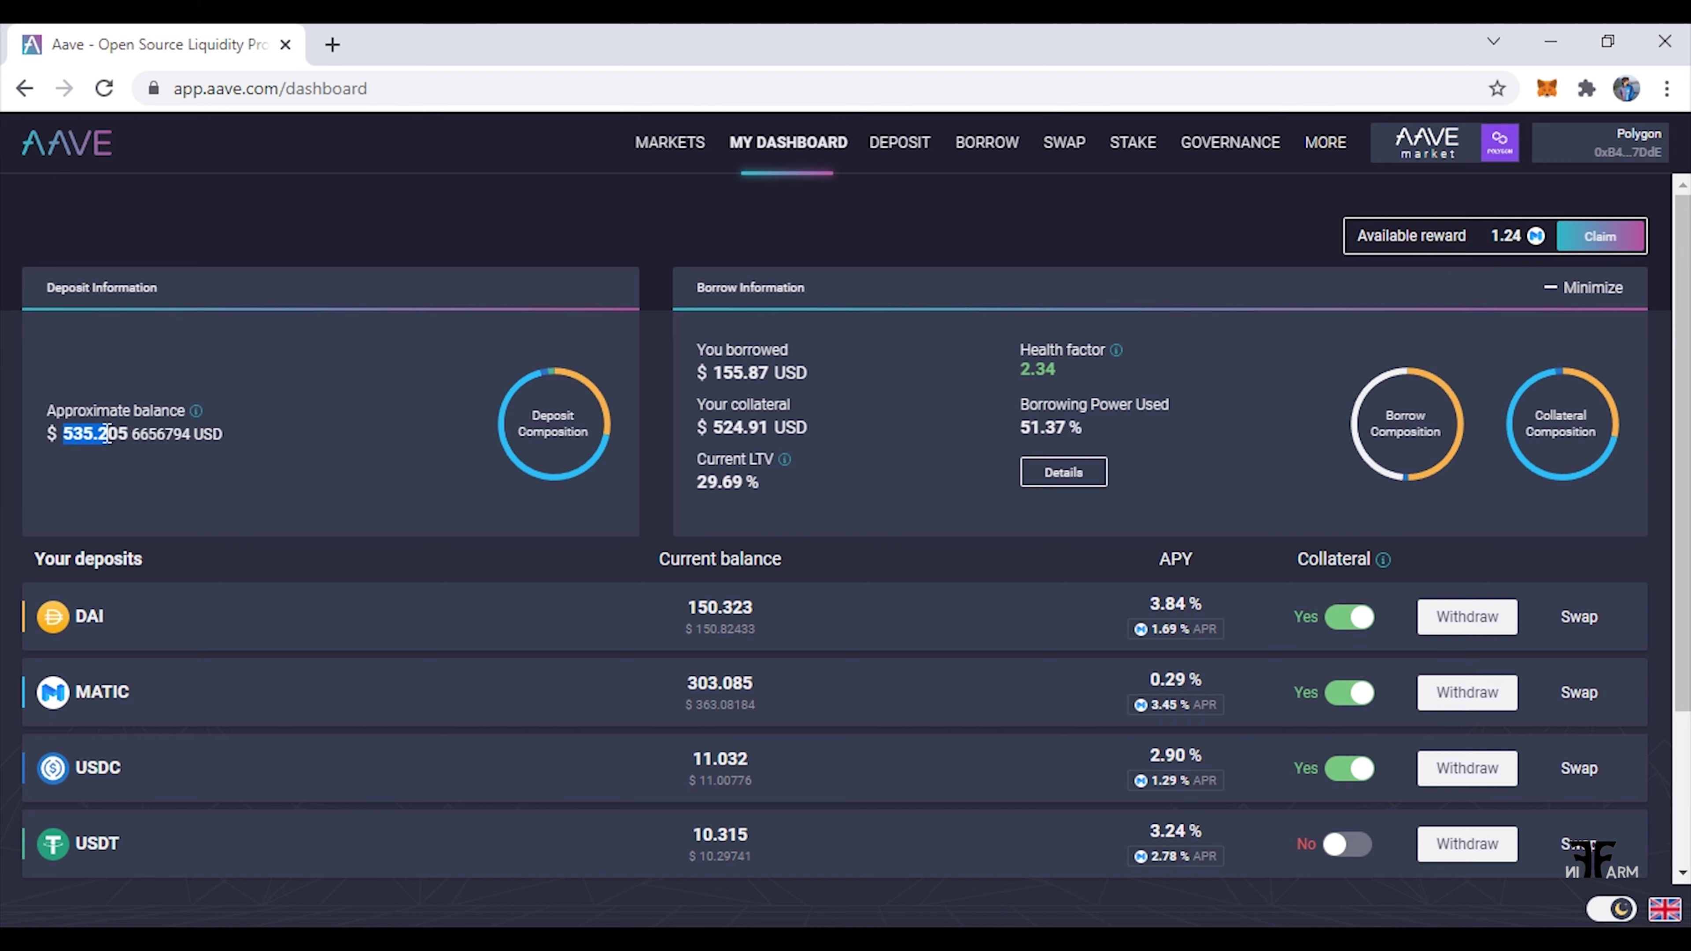
left_click(119, 505)
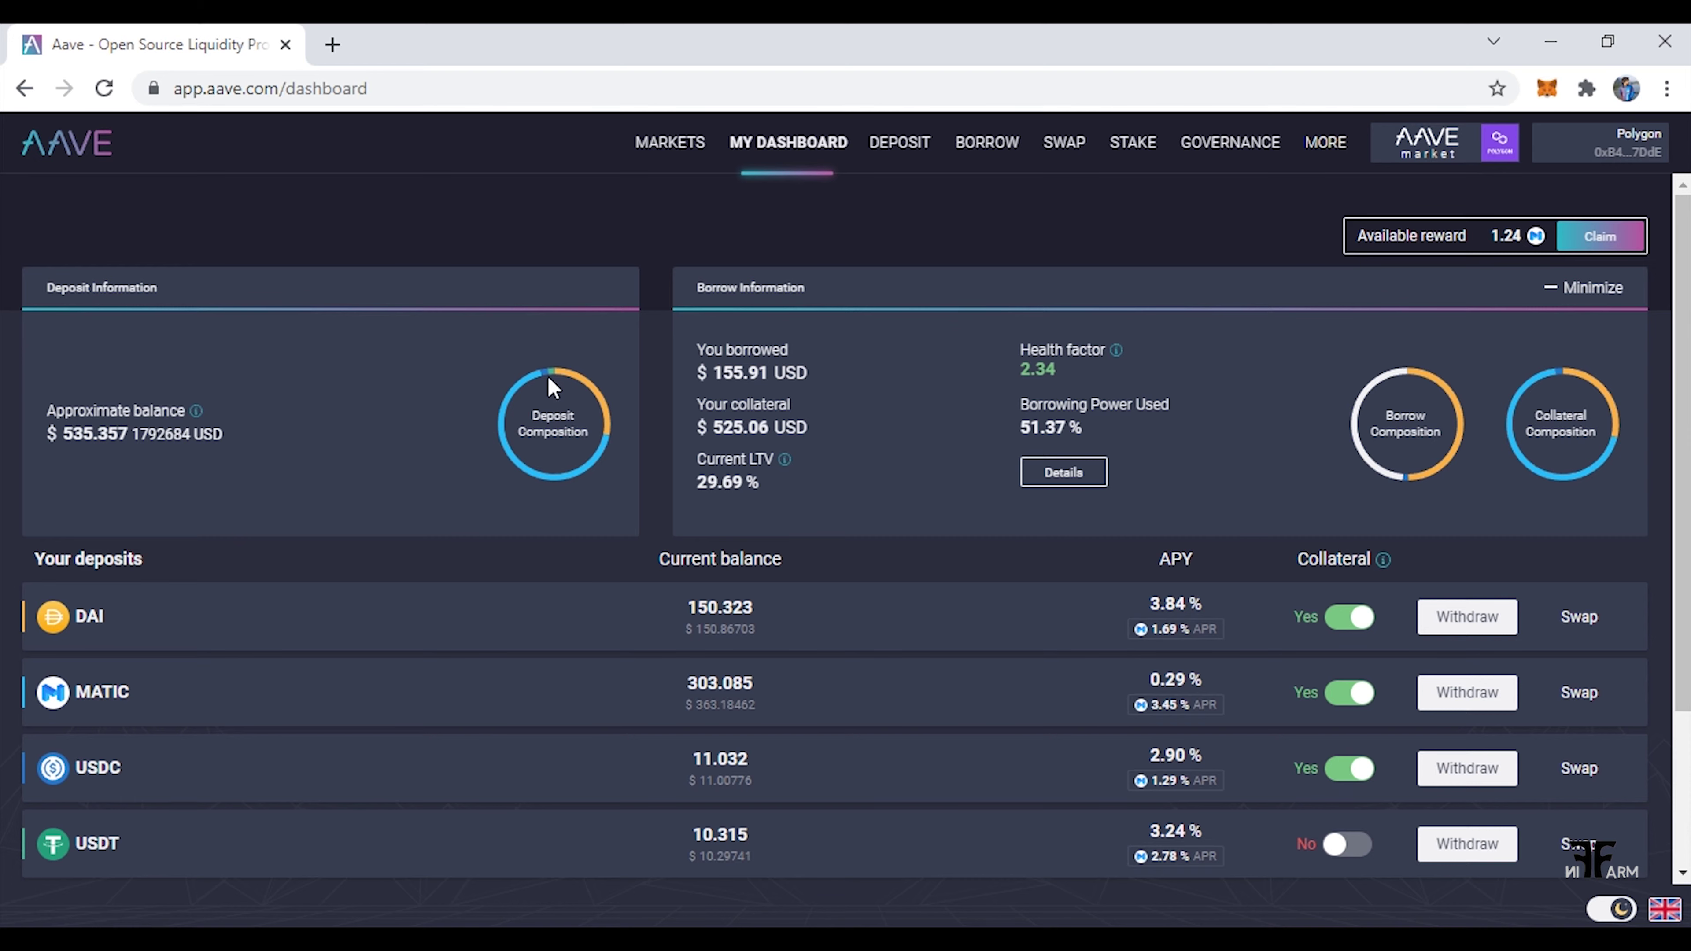
mouse_move(553, 372)
mouse_move(1588, 390)
left_click_drag(692, 834, 754, 842)
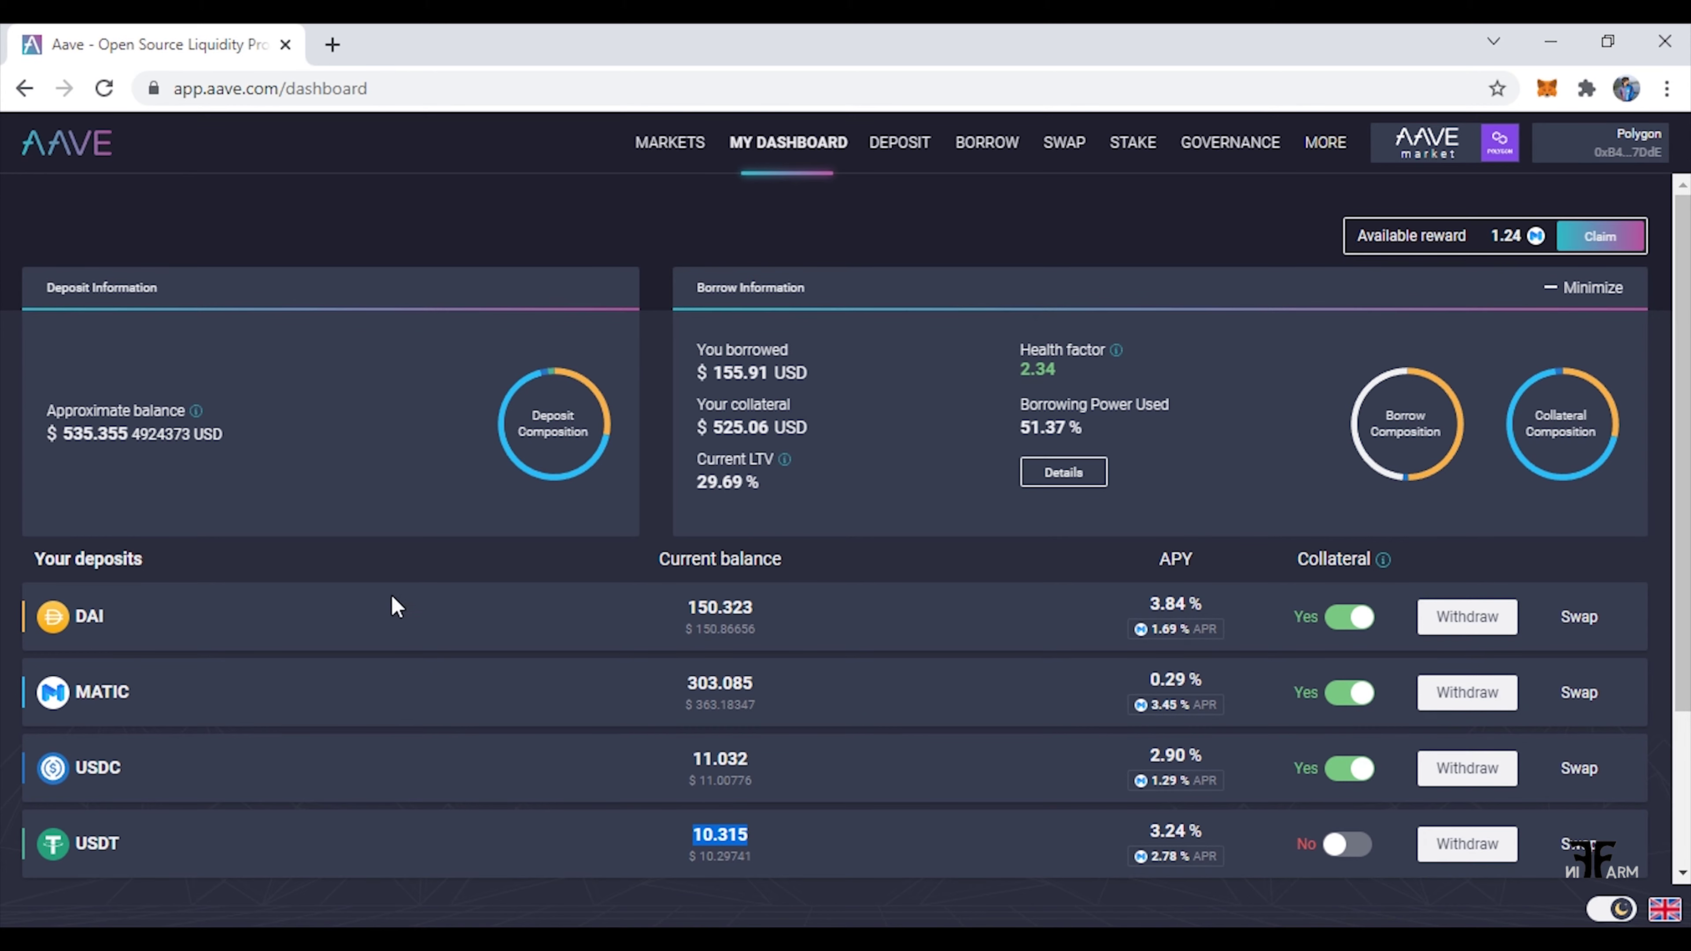
left_click(91, 440)
left_click_drag(716, 421, 758, 427)
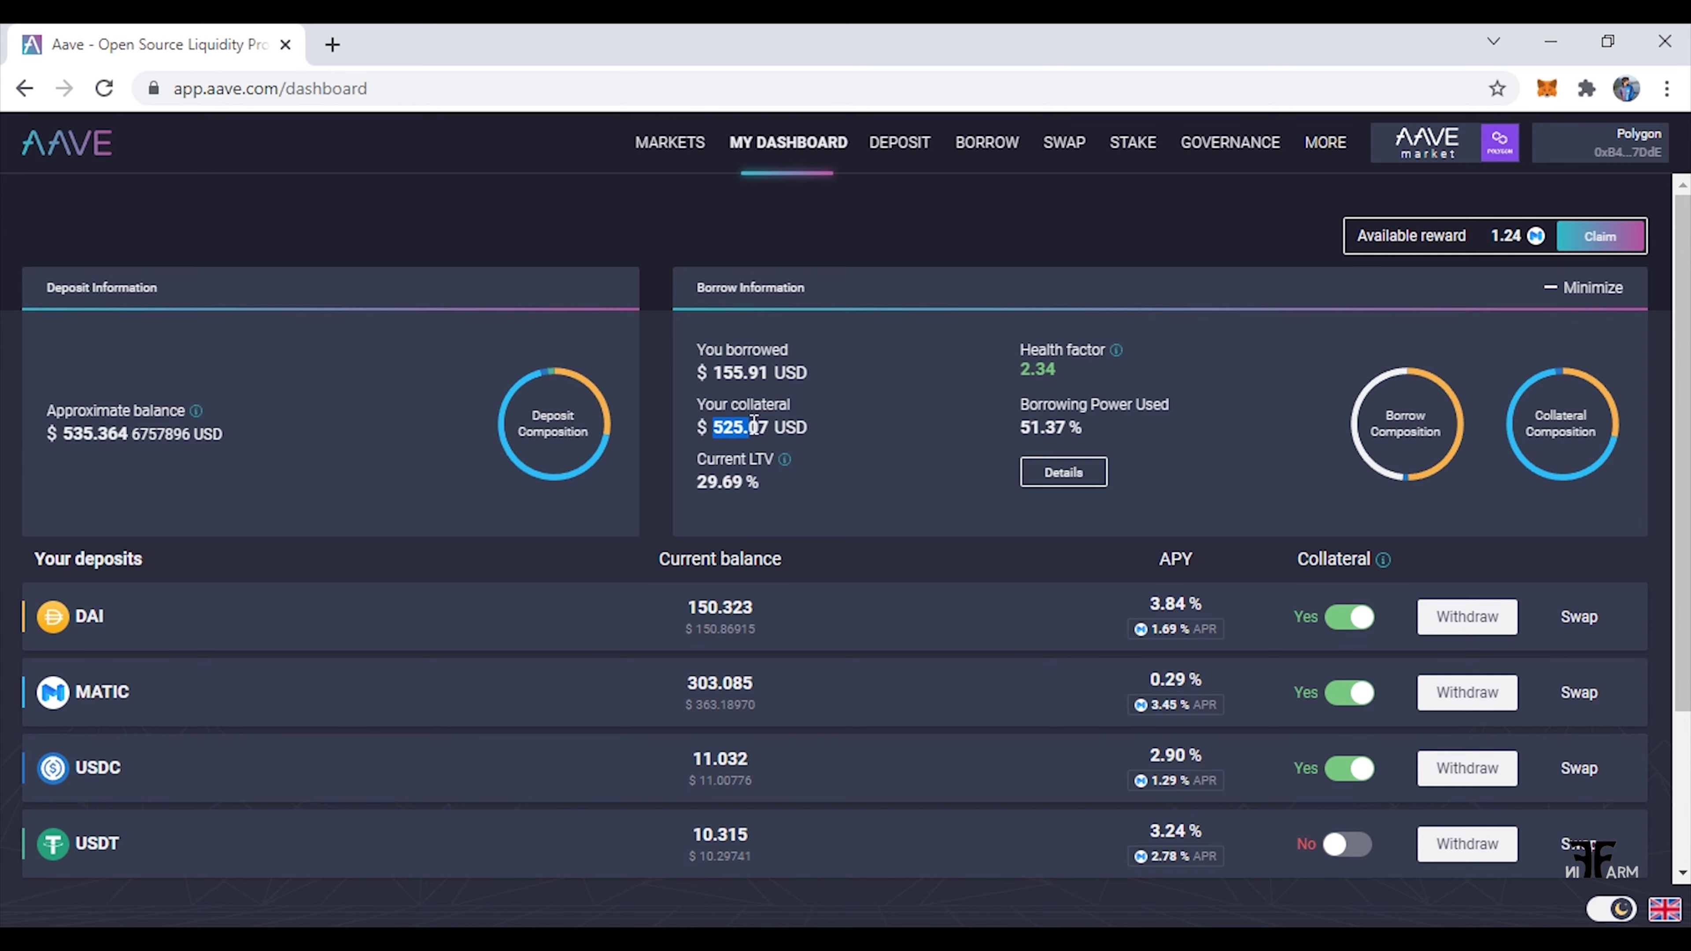
left_click(857, 427)
Examine the borrow composition chart and the remaining part of the dashboard.
mouse_move(1405, 476)
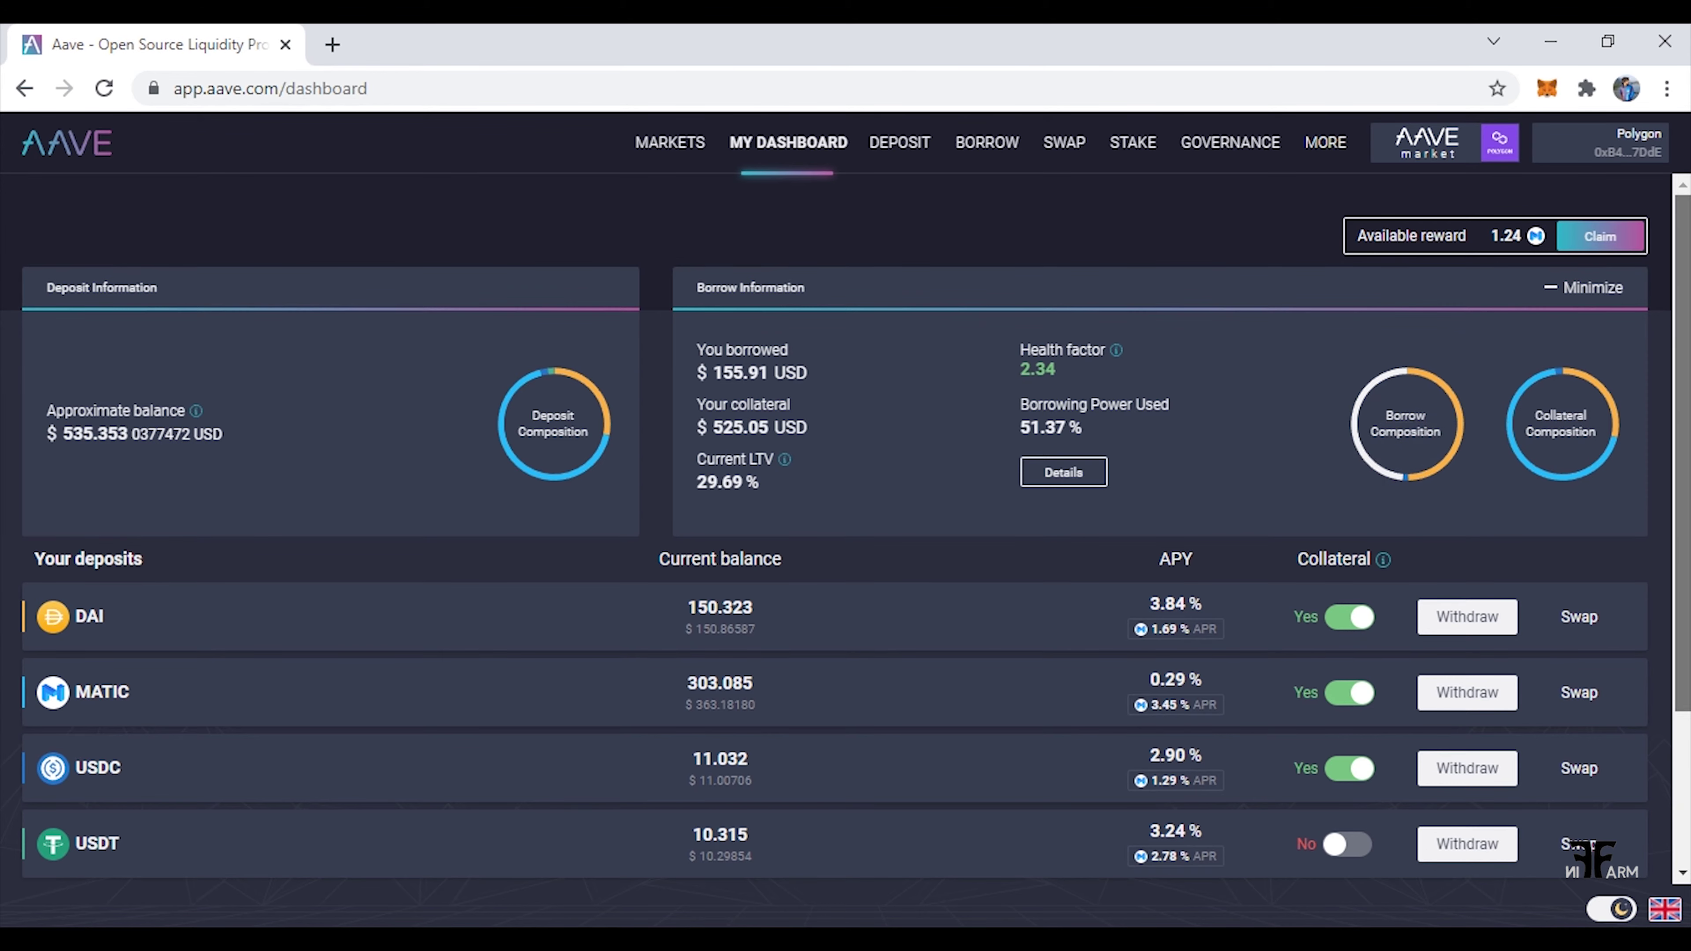
scroll(1686, 456, "down", 2)
left_click_drag(1690, 491, 1681, 366)
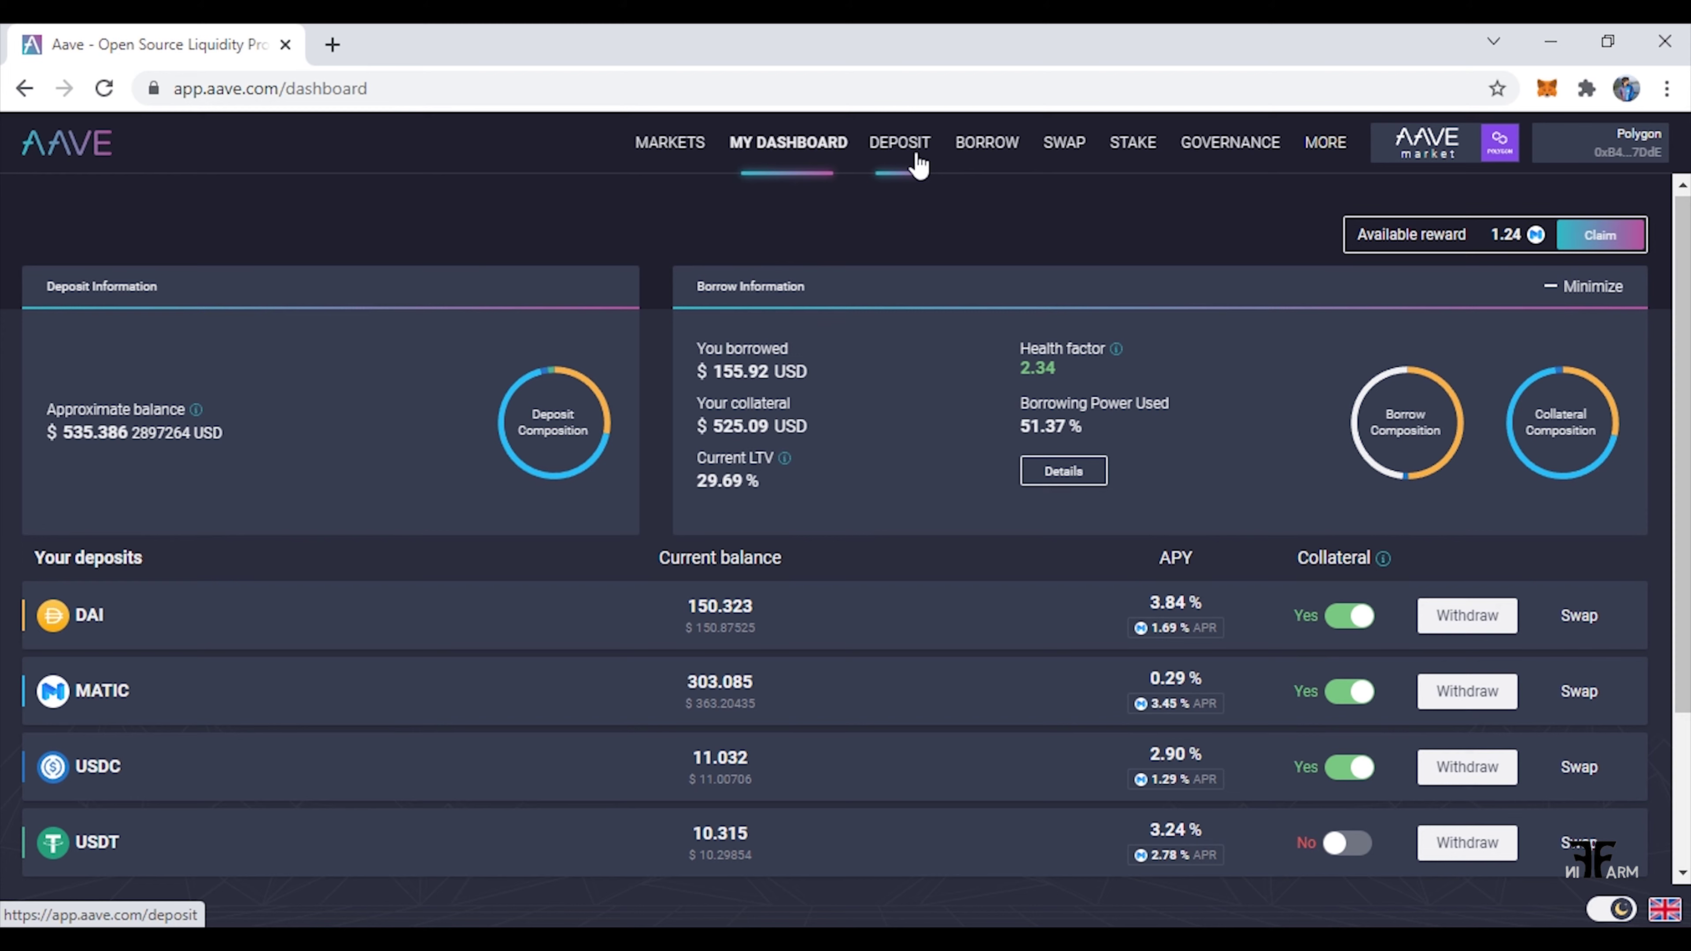
Open the deposit page for Wrapped ETH and review its deposit APY, maximum LTV and liquidation threshold.
left_click(900, 143)
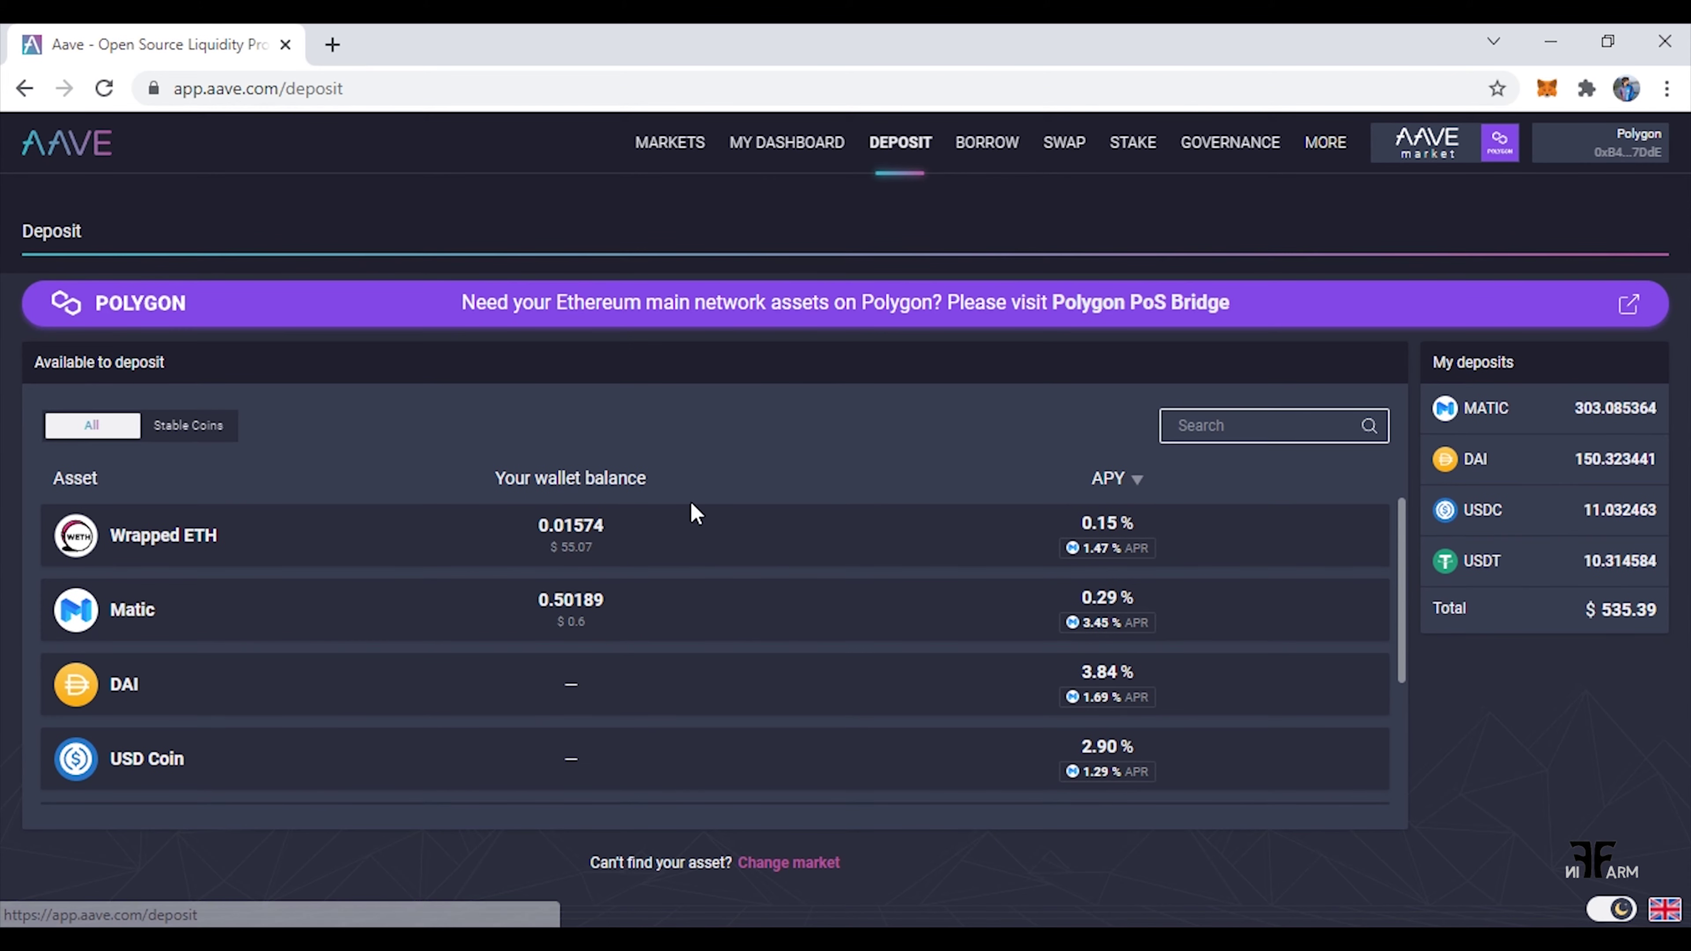
left_click(1305, 536)
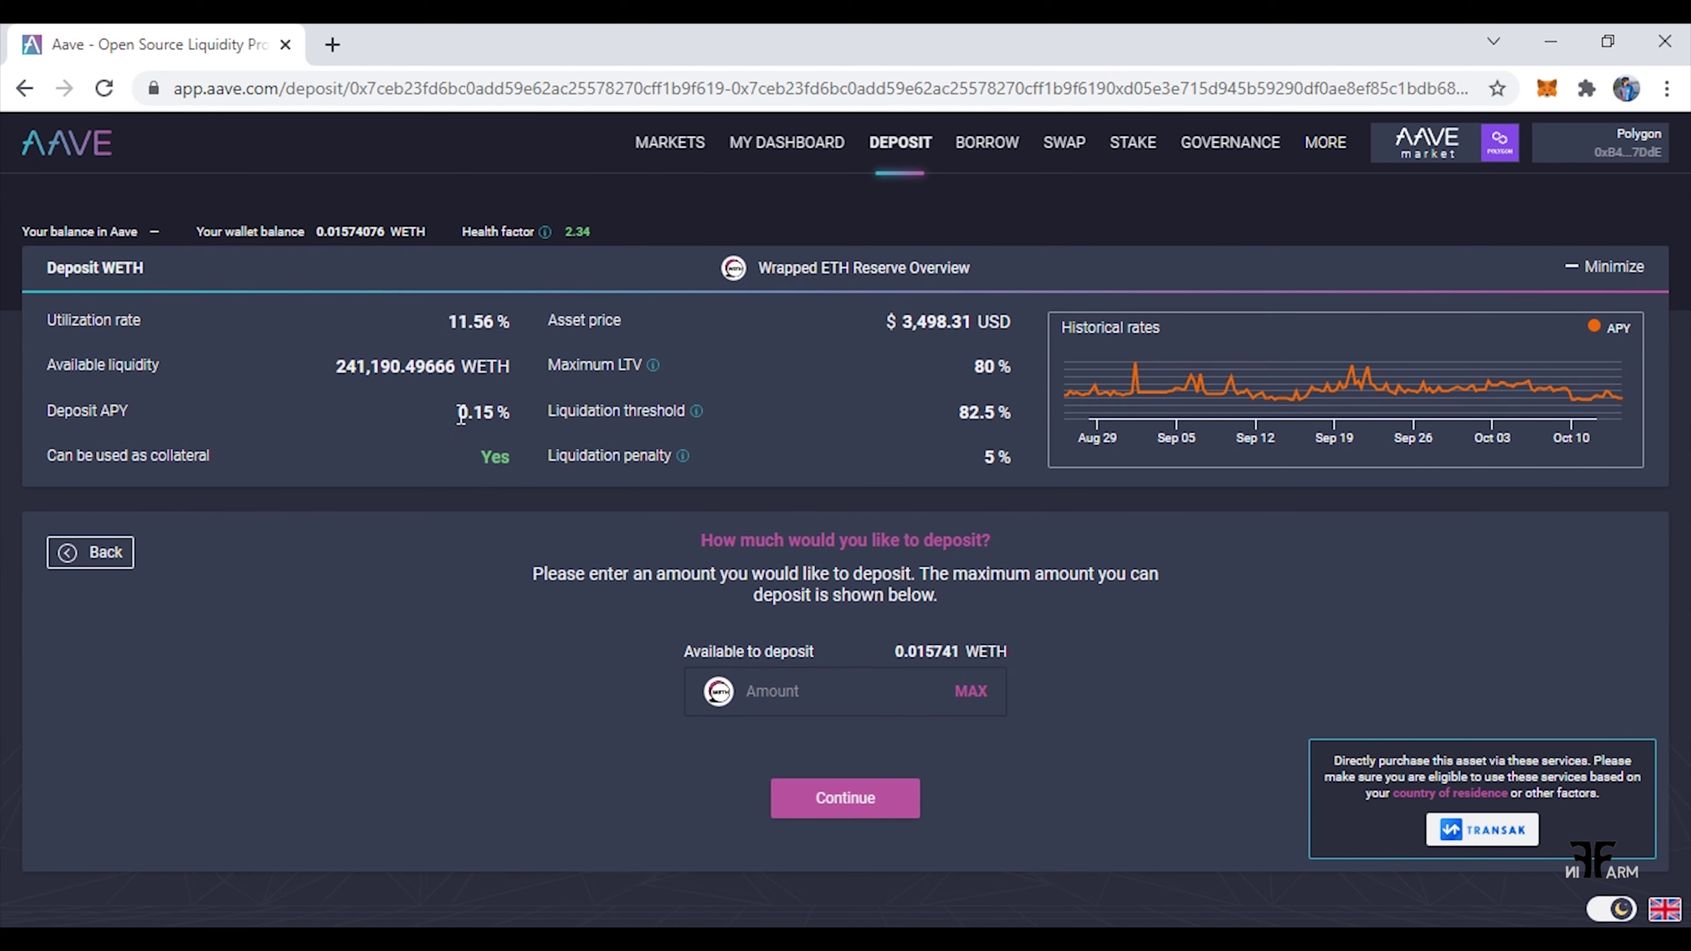
left_click_drag(461, 413, 495, 412)
left_click(502, 411)
left_click(1001, 371)
left_click_drag(958, 410, 996, 404)
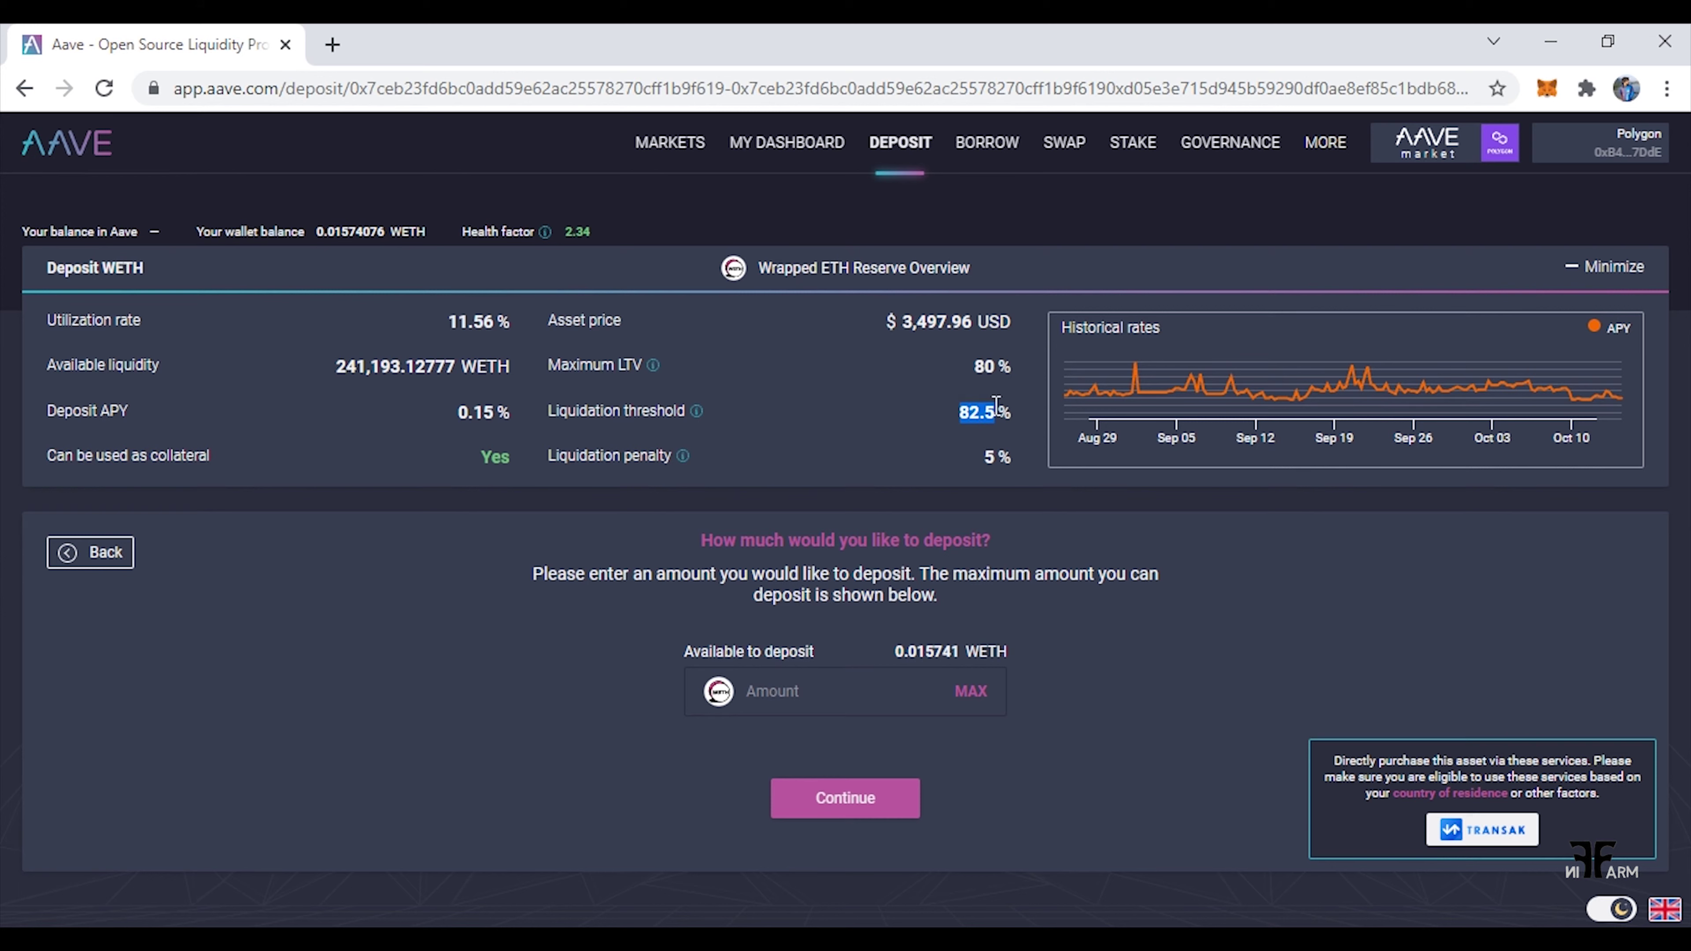
left_click(996, 404)
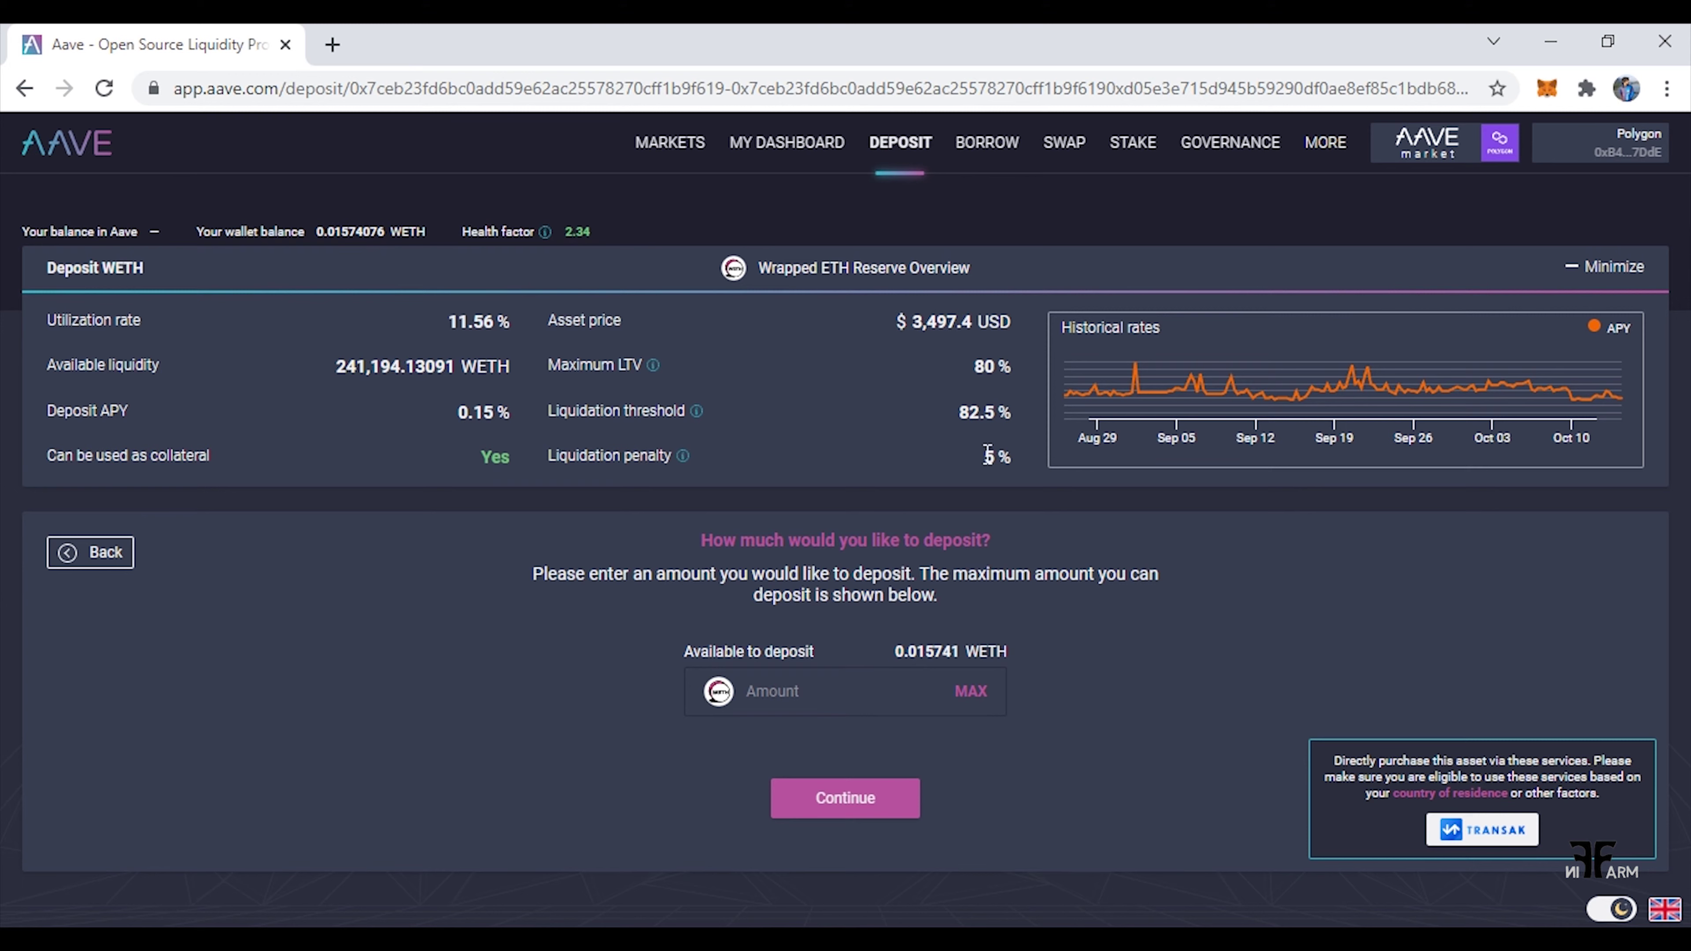
Set the deposit to the maximum available 0.01574076 WETH and continue to the deposit overview.
left_click(971, 699)
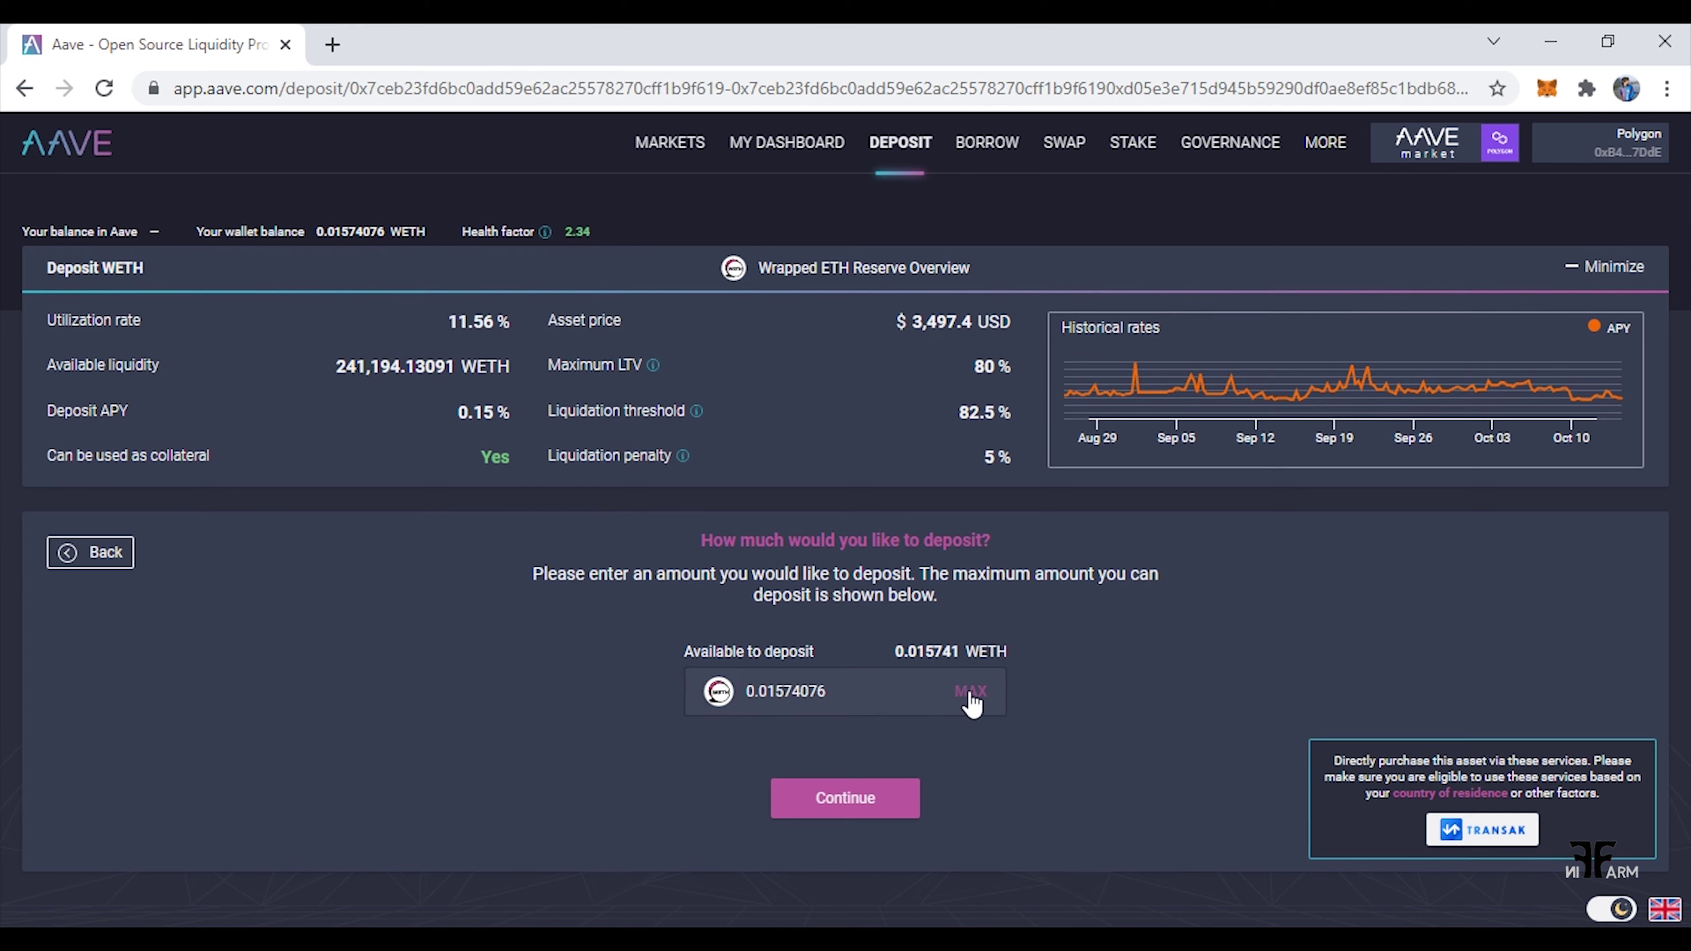
left_click(787, 793)
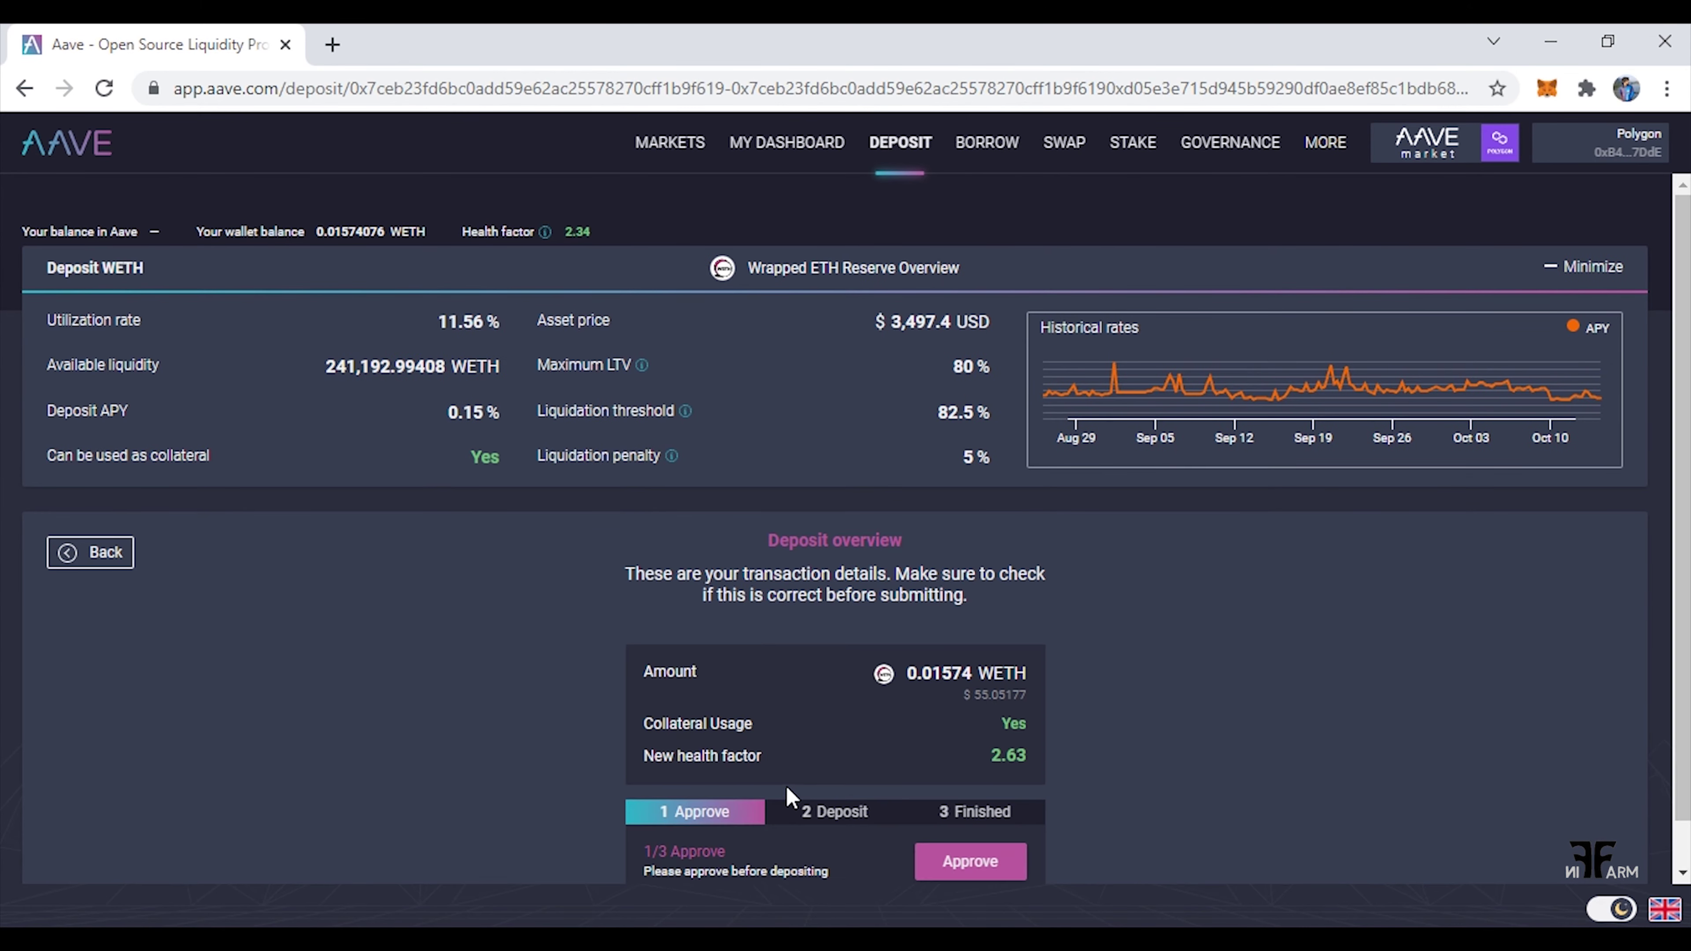
Approve WETH spending for the deposit and confirm the permission request in MetaMask.
scroll(1656, 530, "down", 1)
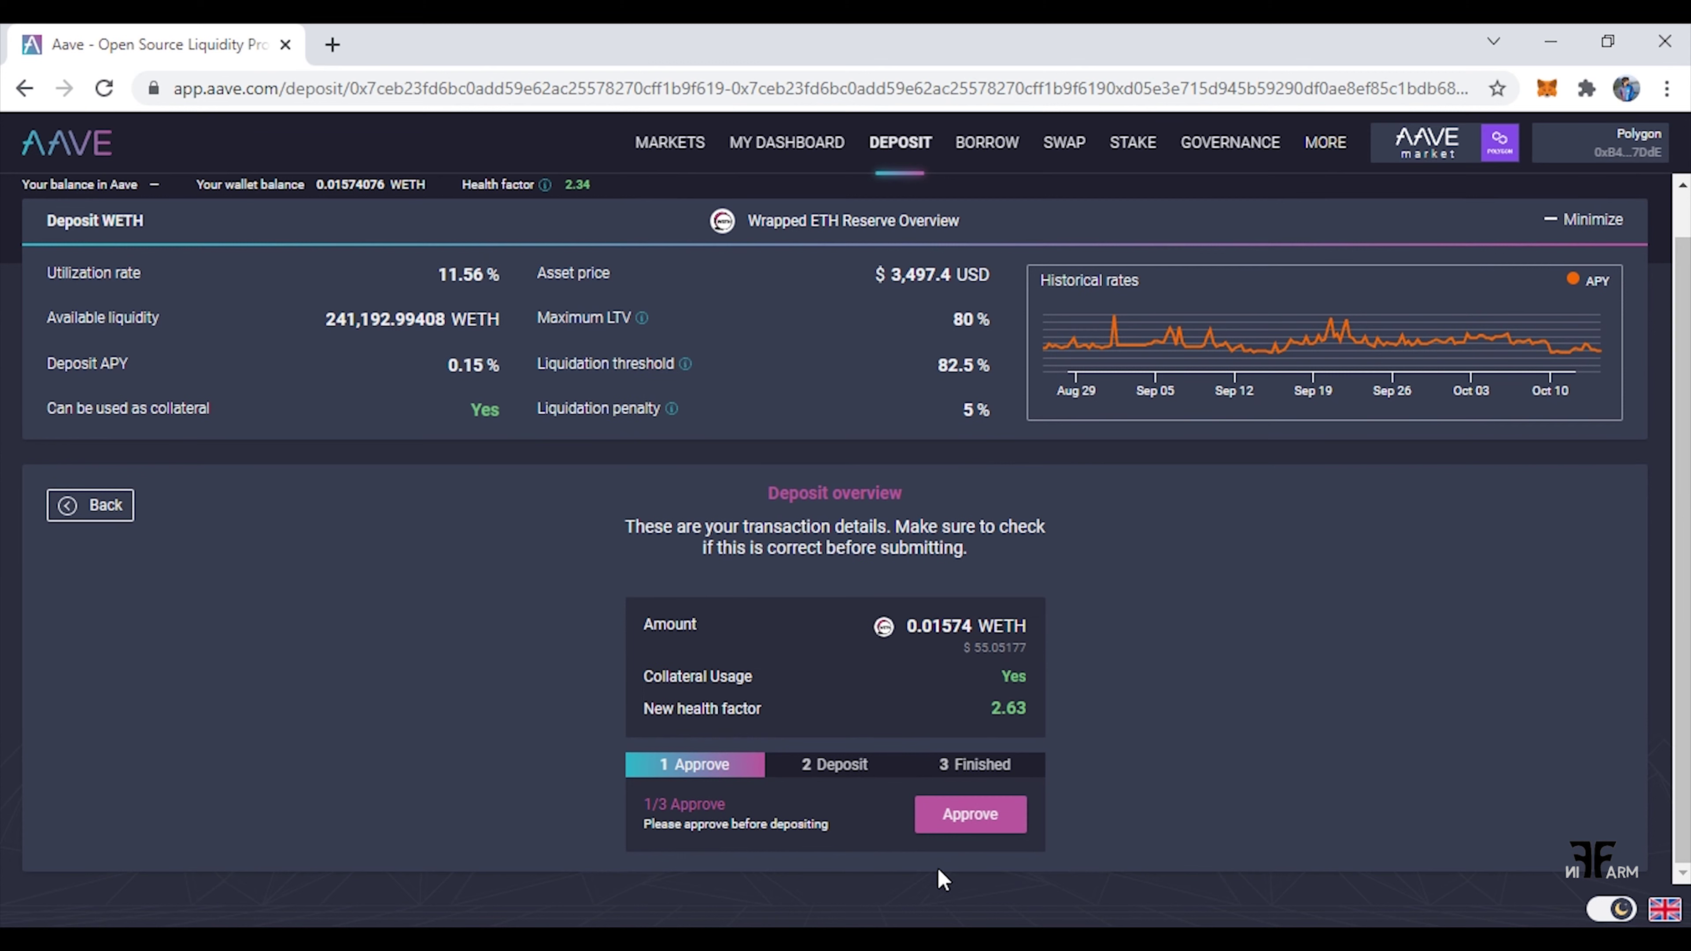
left_click(956, 818)
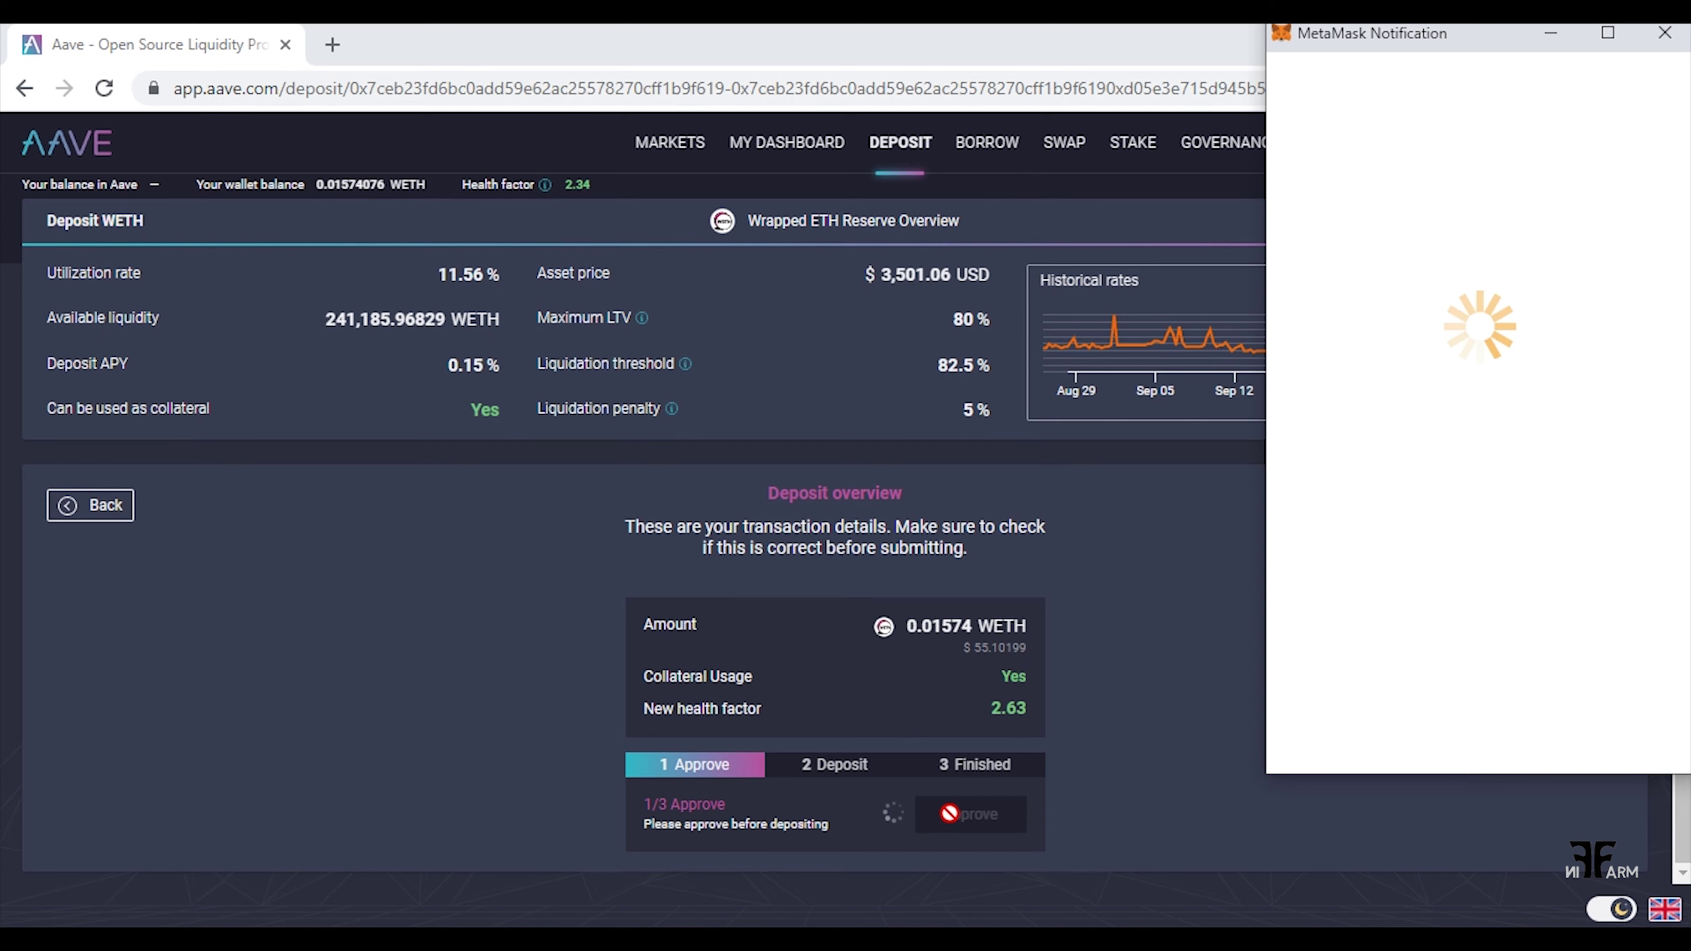
left_click_drag(1686, 584, 1686, 598)
scroll(1685, 596, "down", 1)
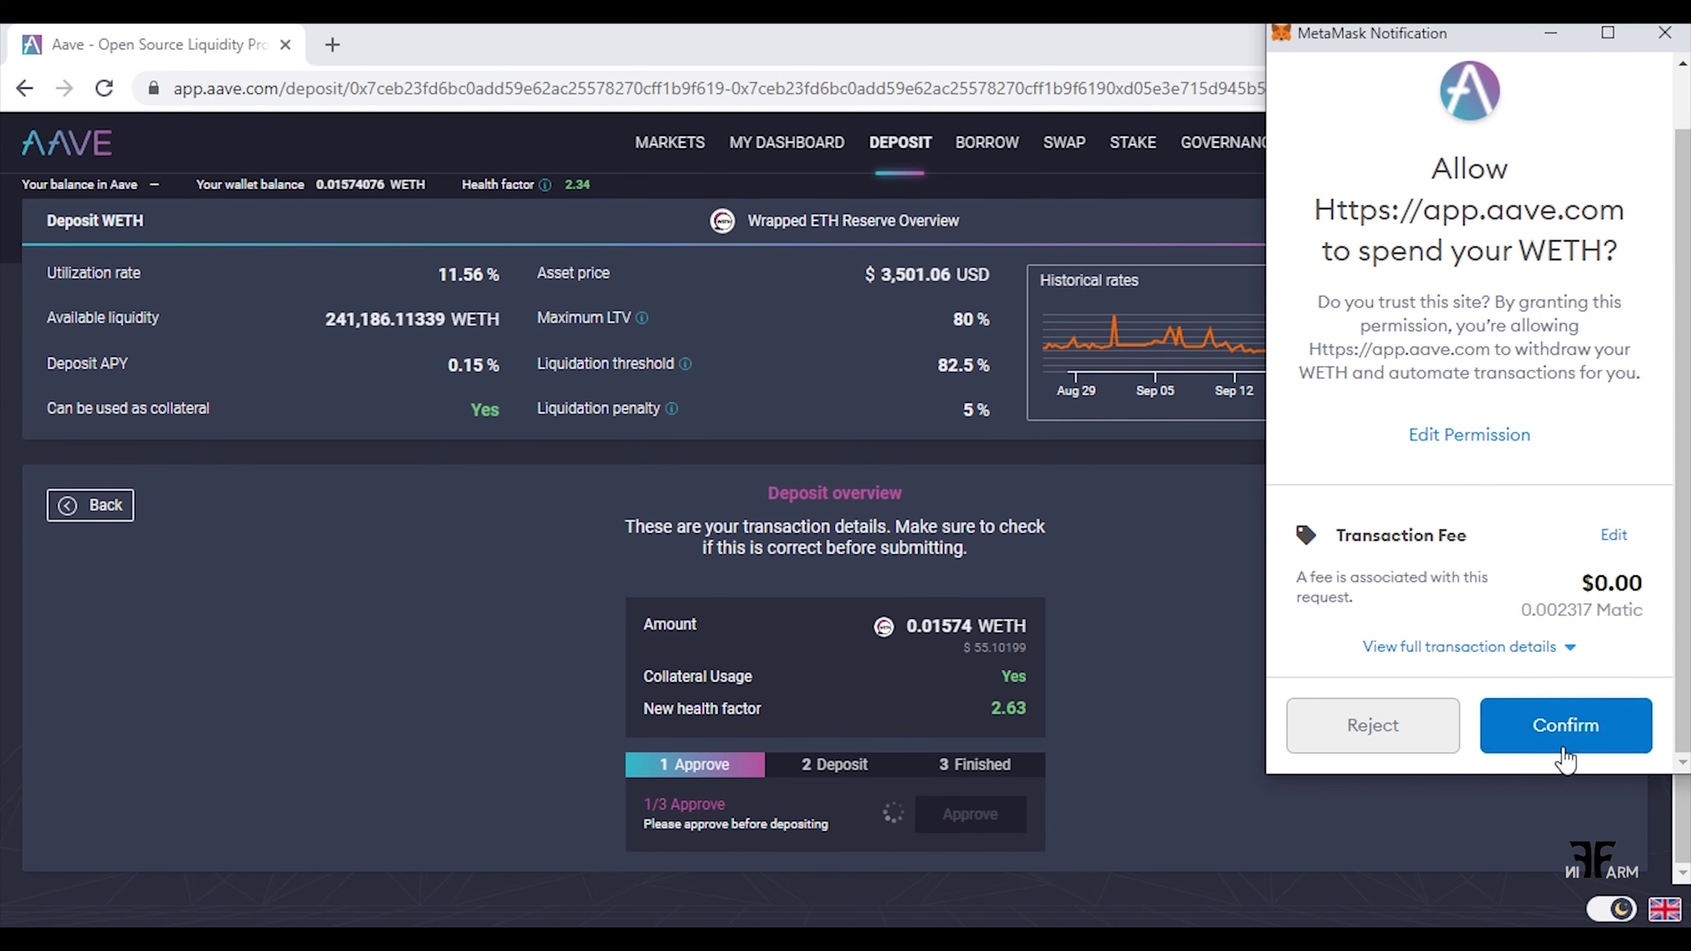
left_click(1563, 739)
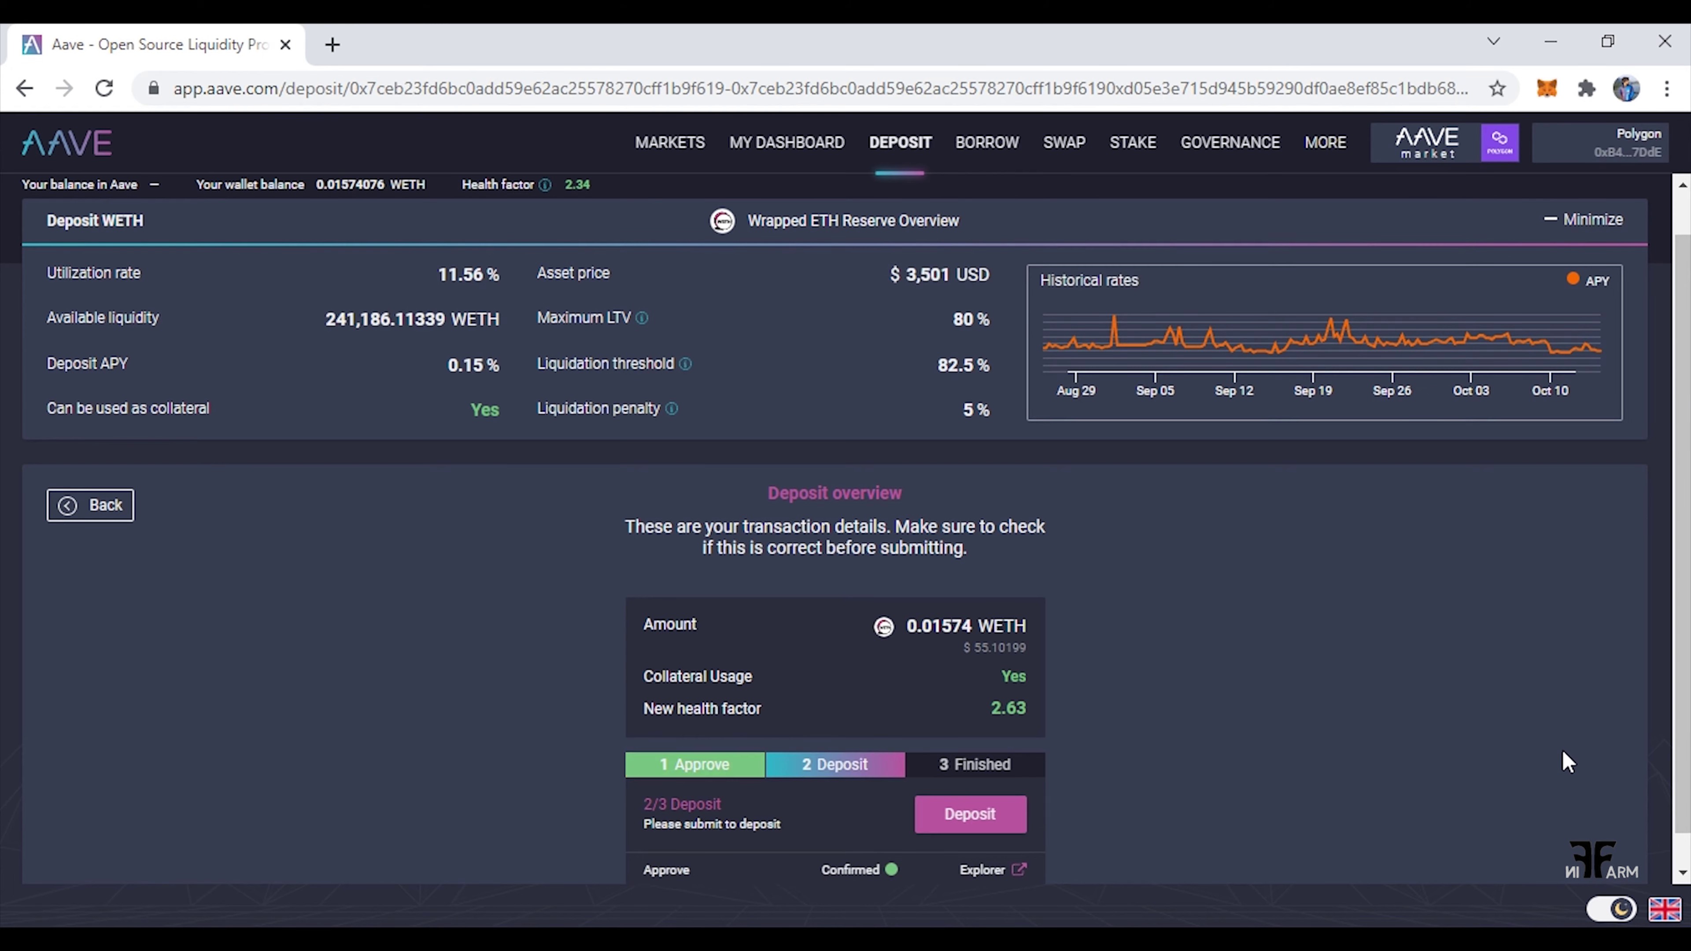
Submit the WETH deposit with confirmation in MetaMask, and return to the dashboard.
left_click(994, 824)
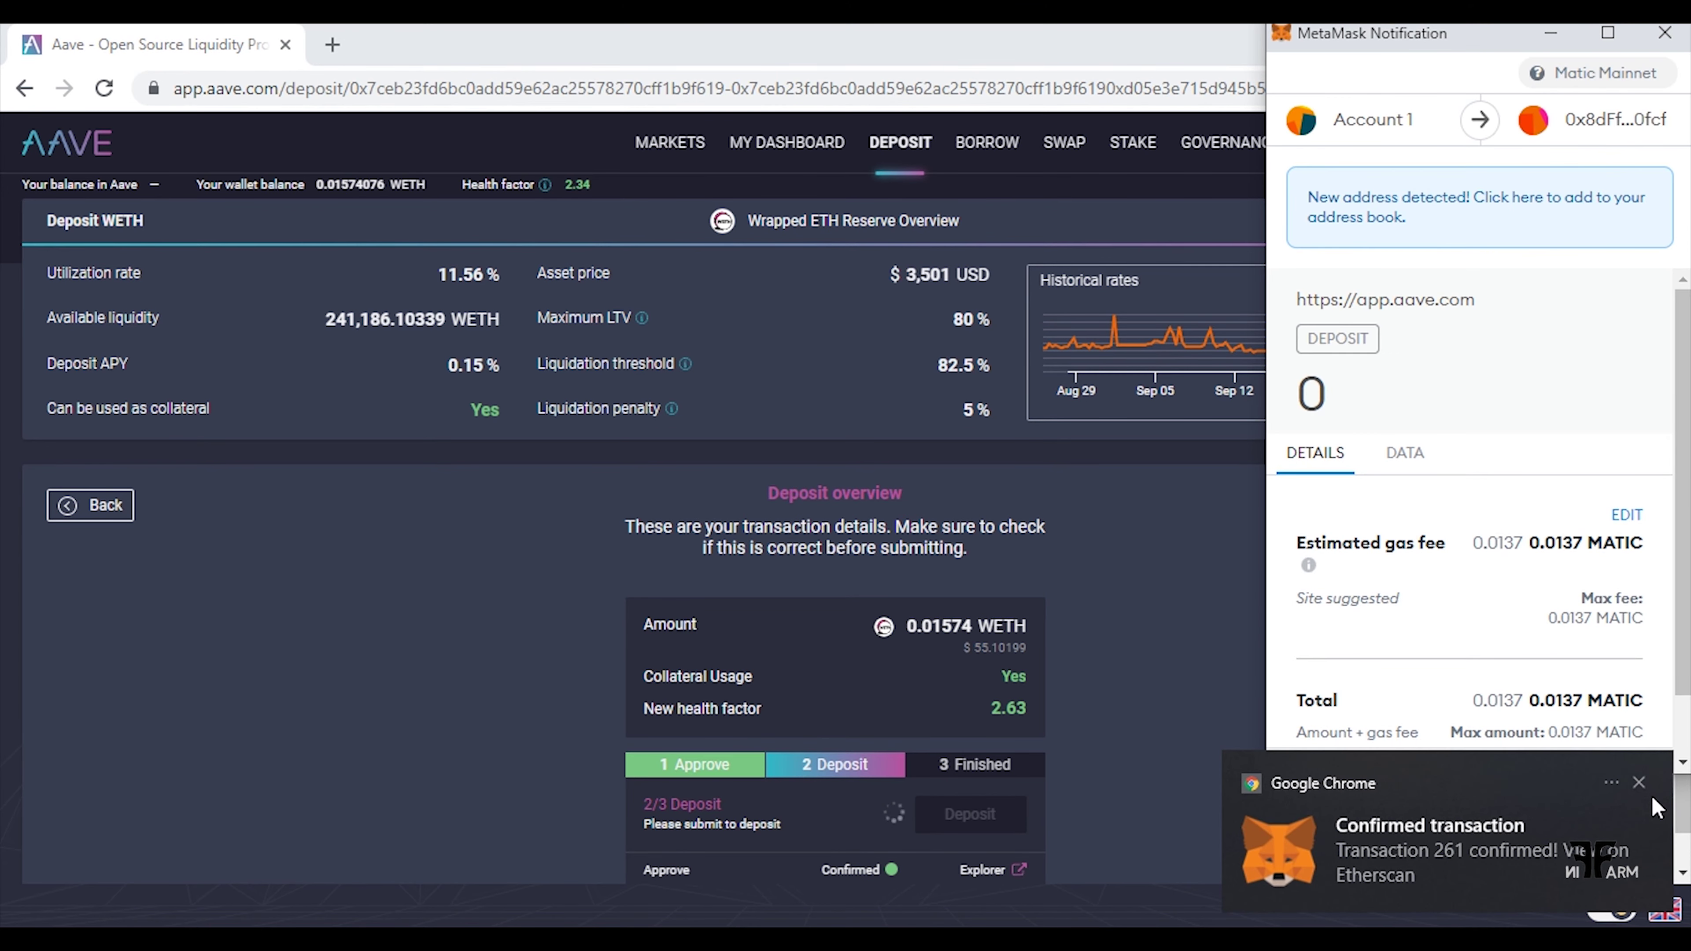
left_click(1640, 781)
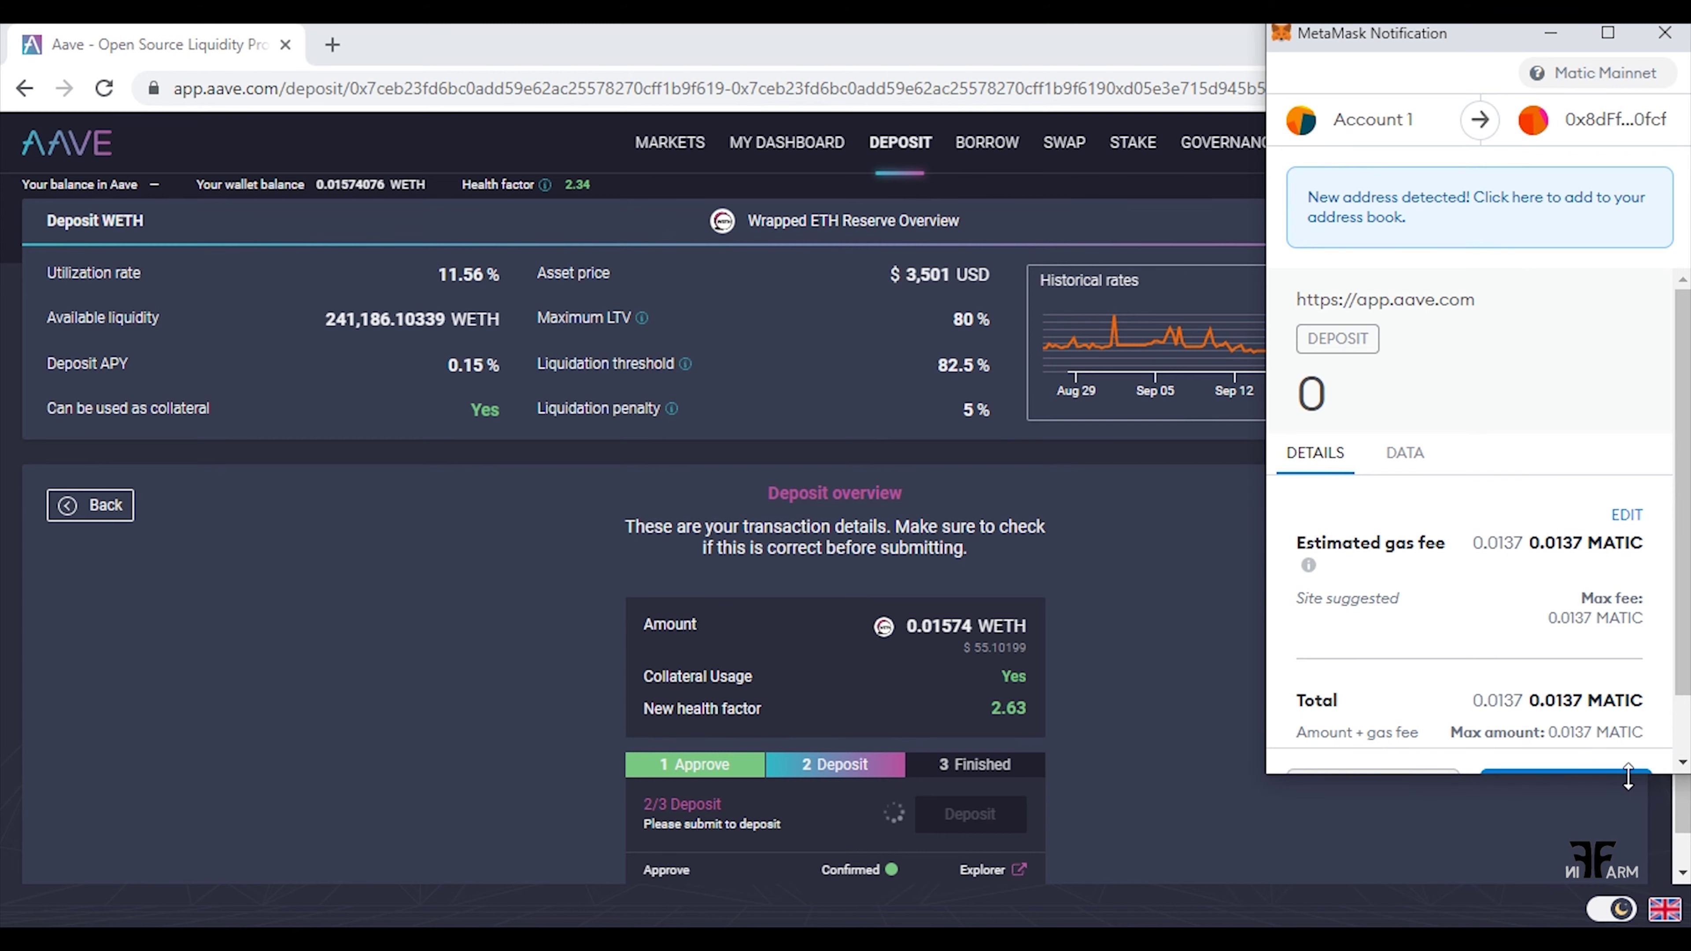
scroll(1625, 667, "down", 1)
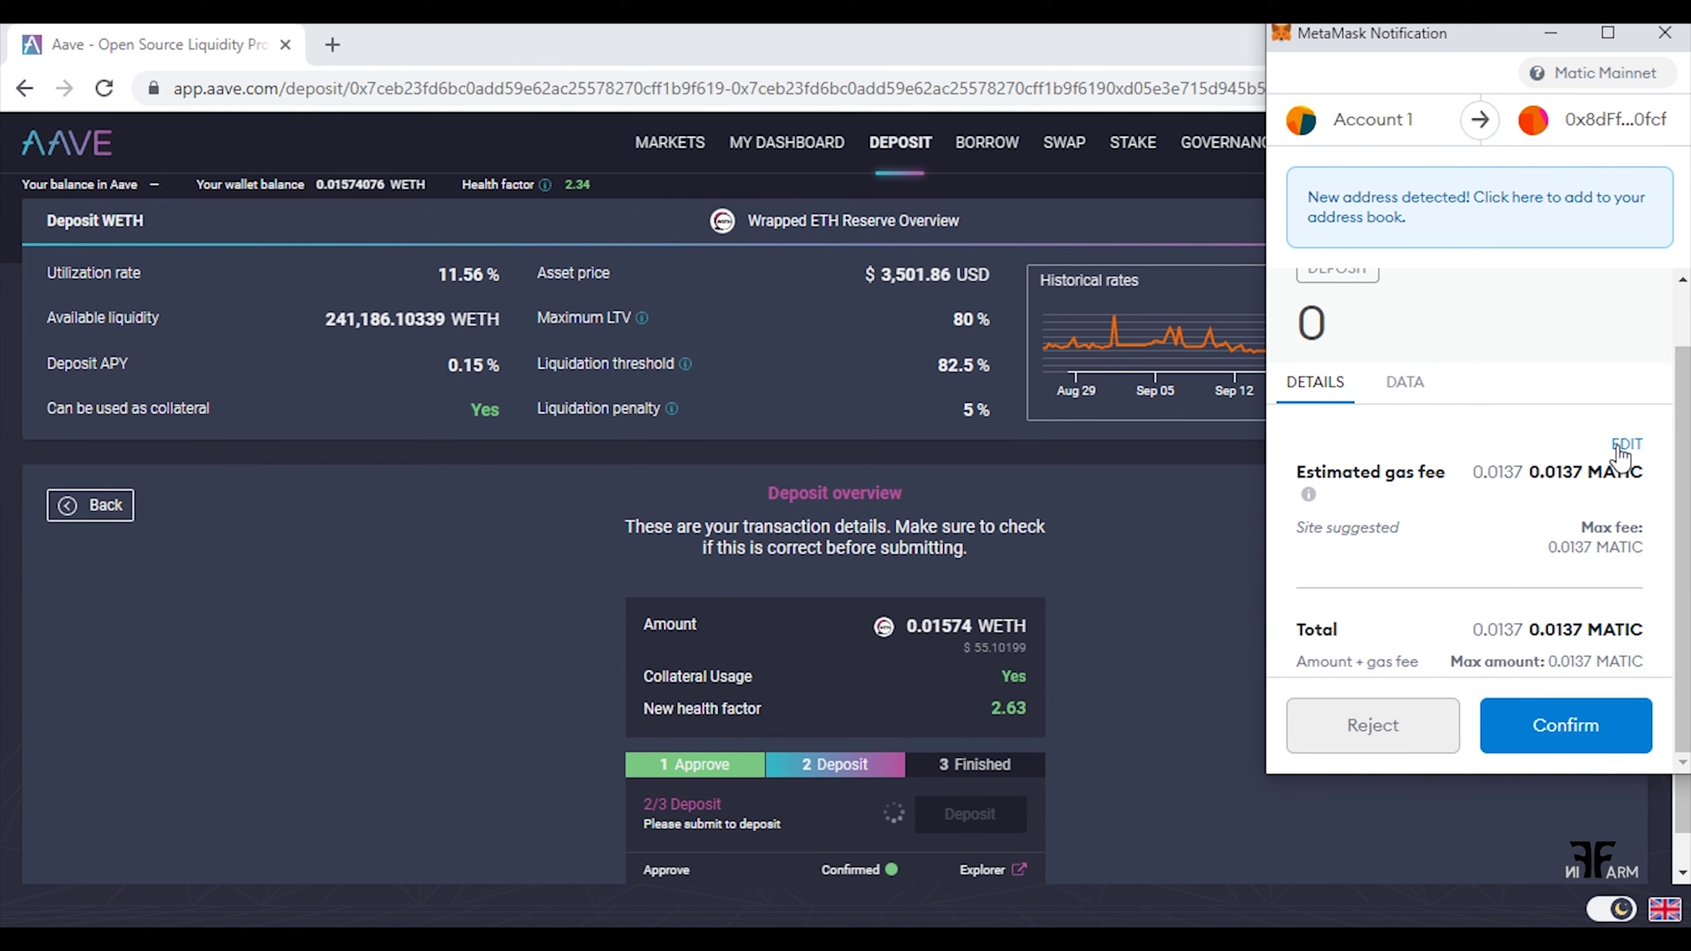
left_click(1534, 740)
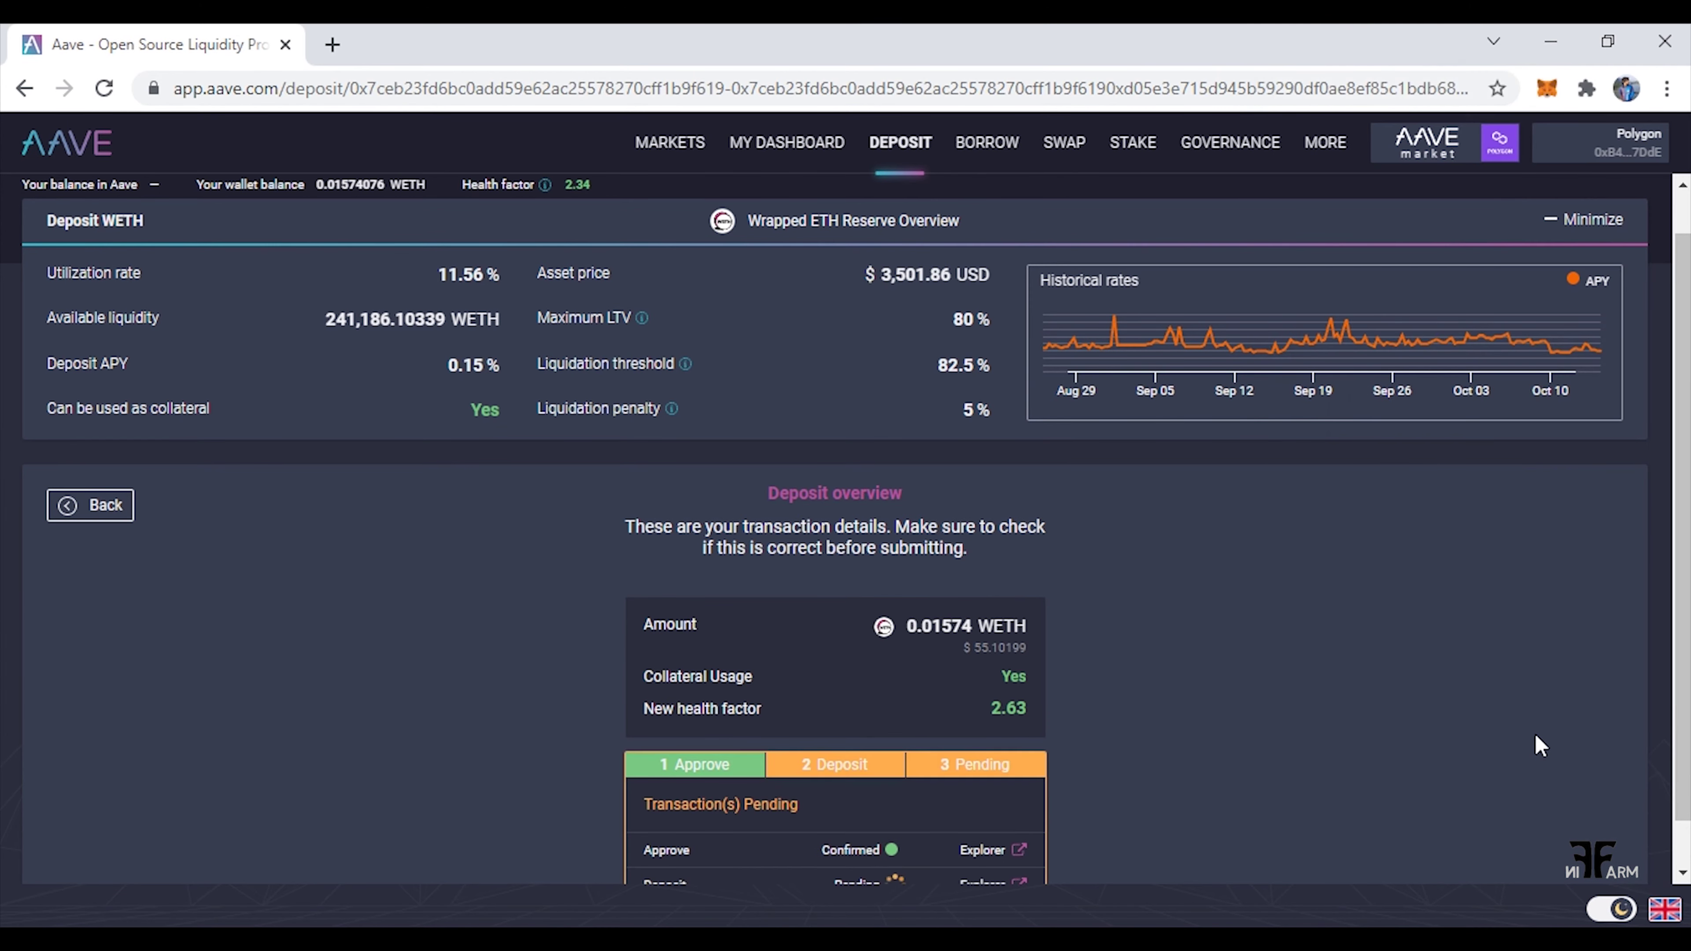
scroll(1644, 751, "down", 1)
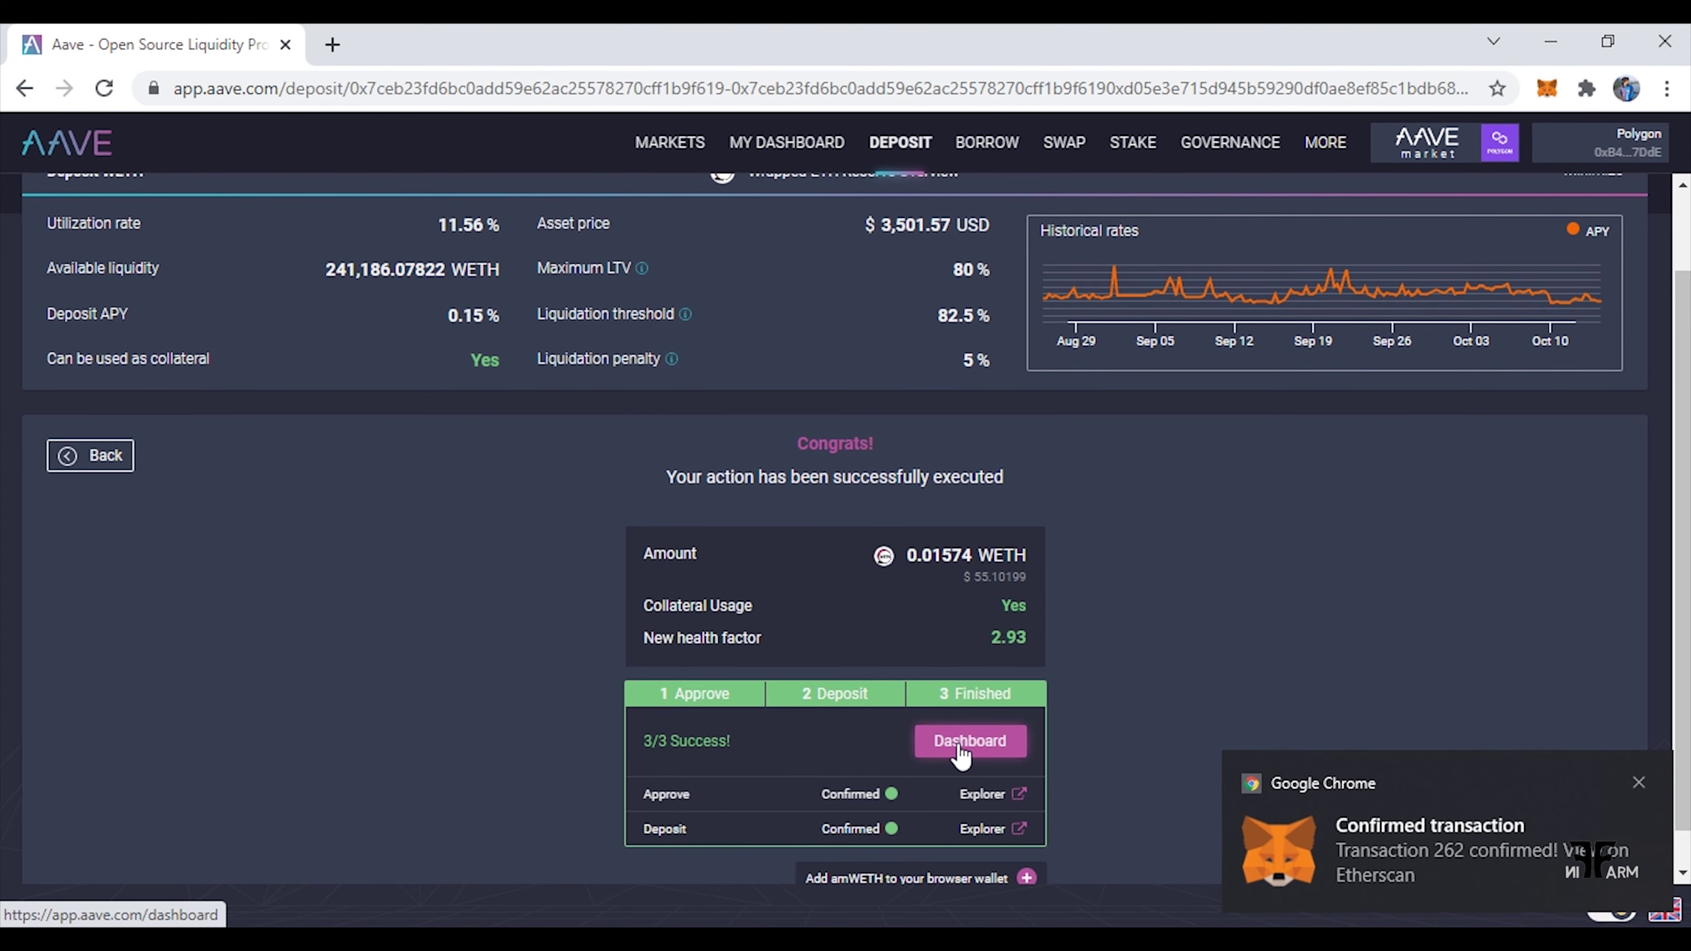
left_click(961, 746)
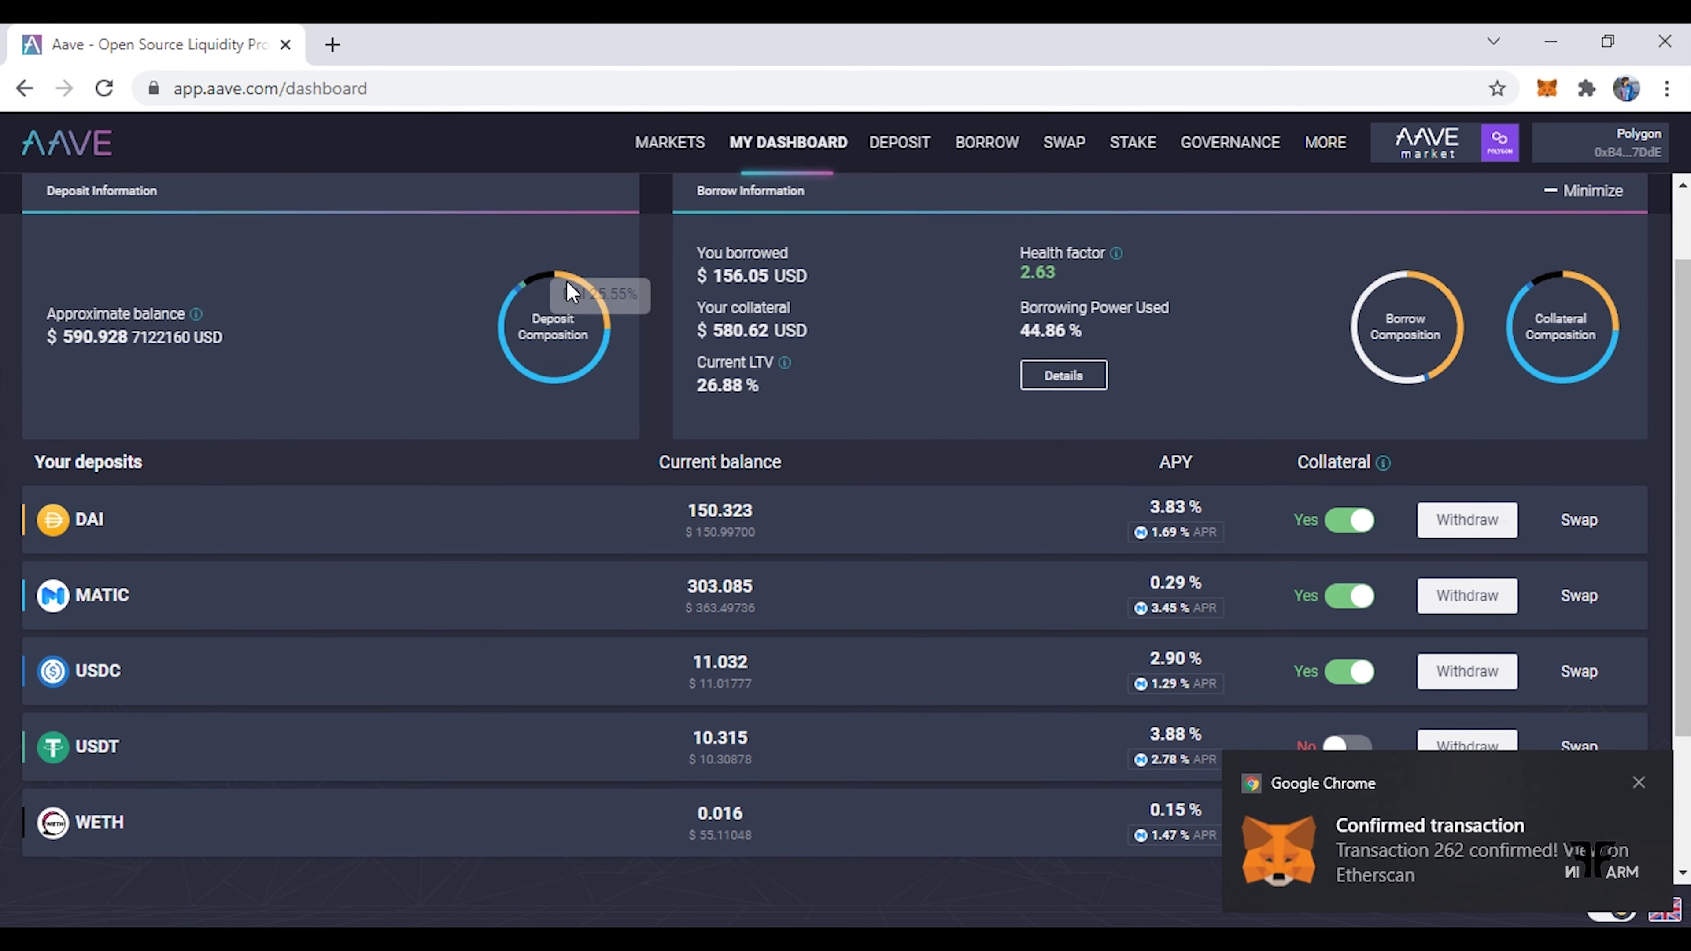
Review the deposit and collateral composition charts and the health factor on the dashboard.
mouse_move(546, 276)
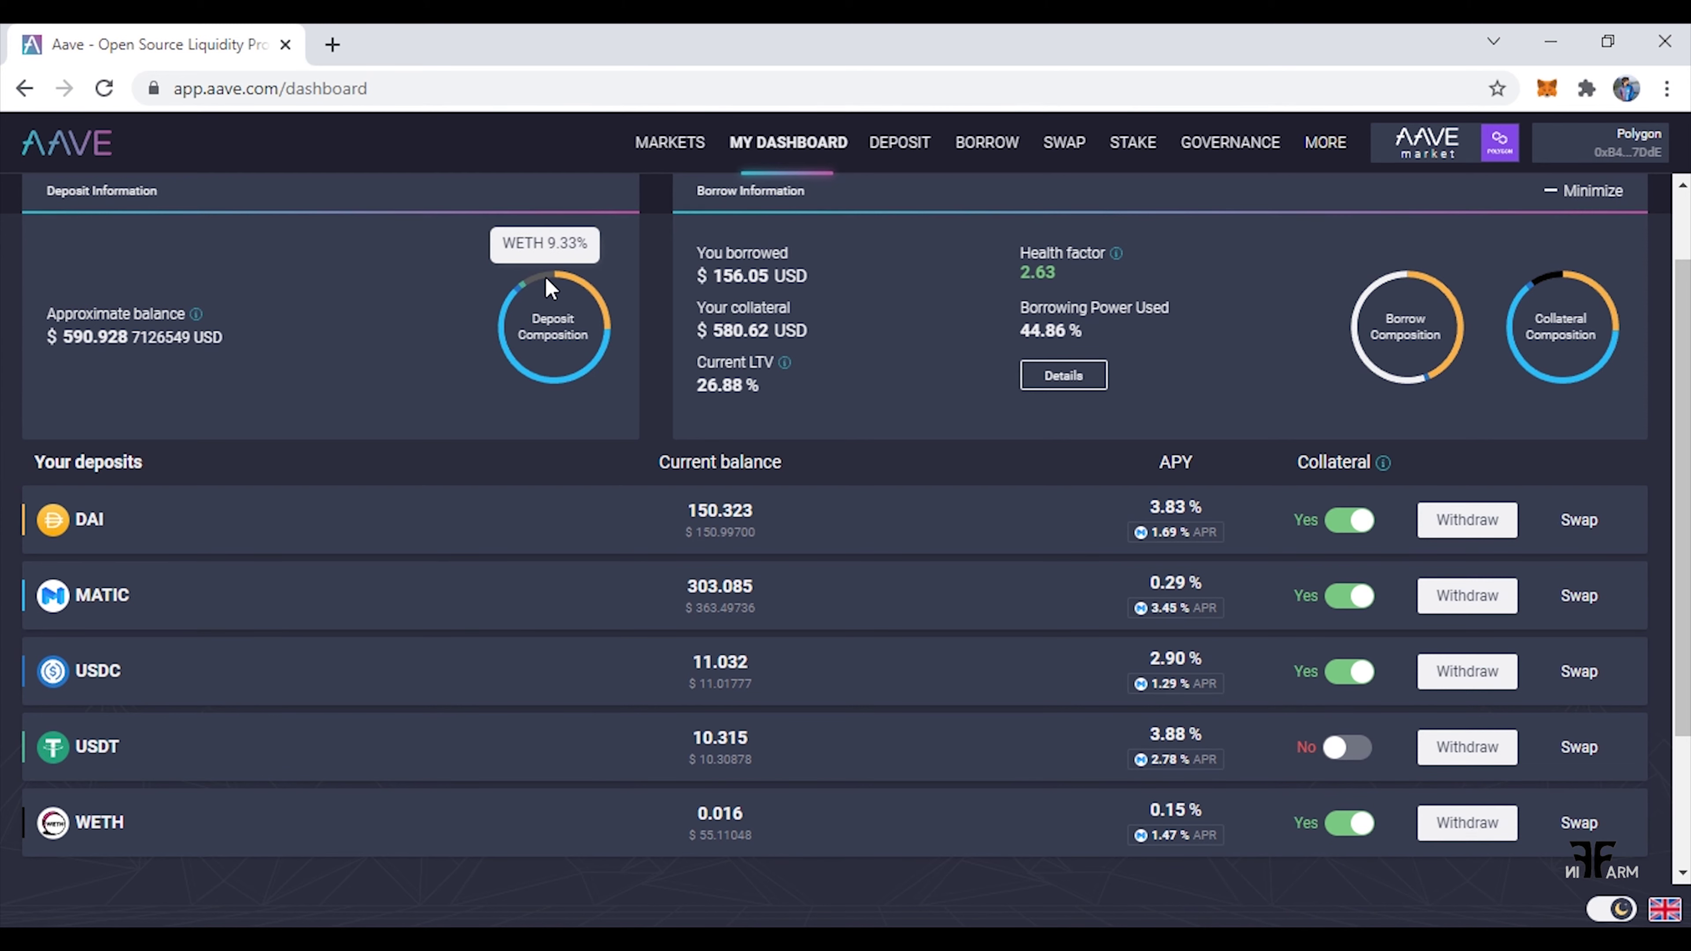
mouse_move(1541, 277)
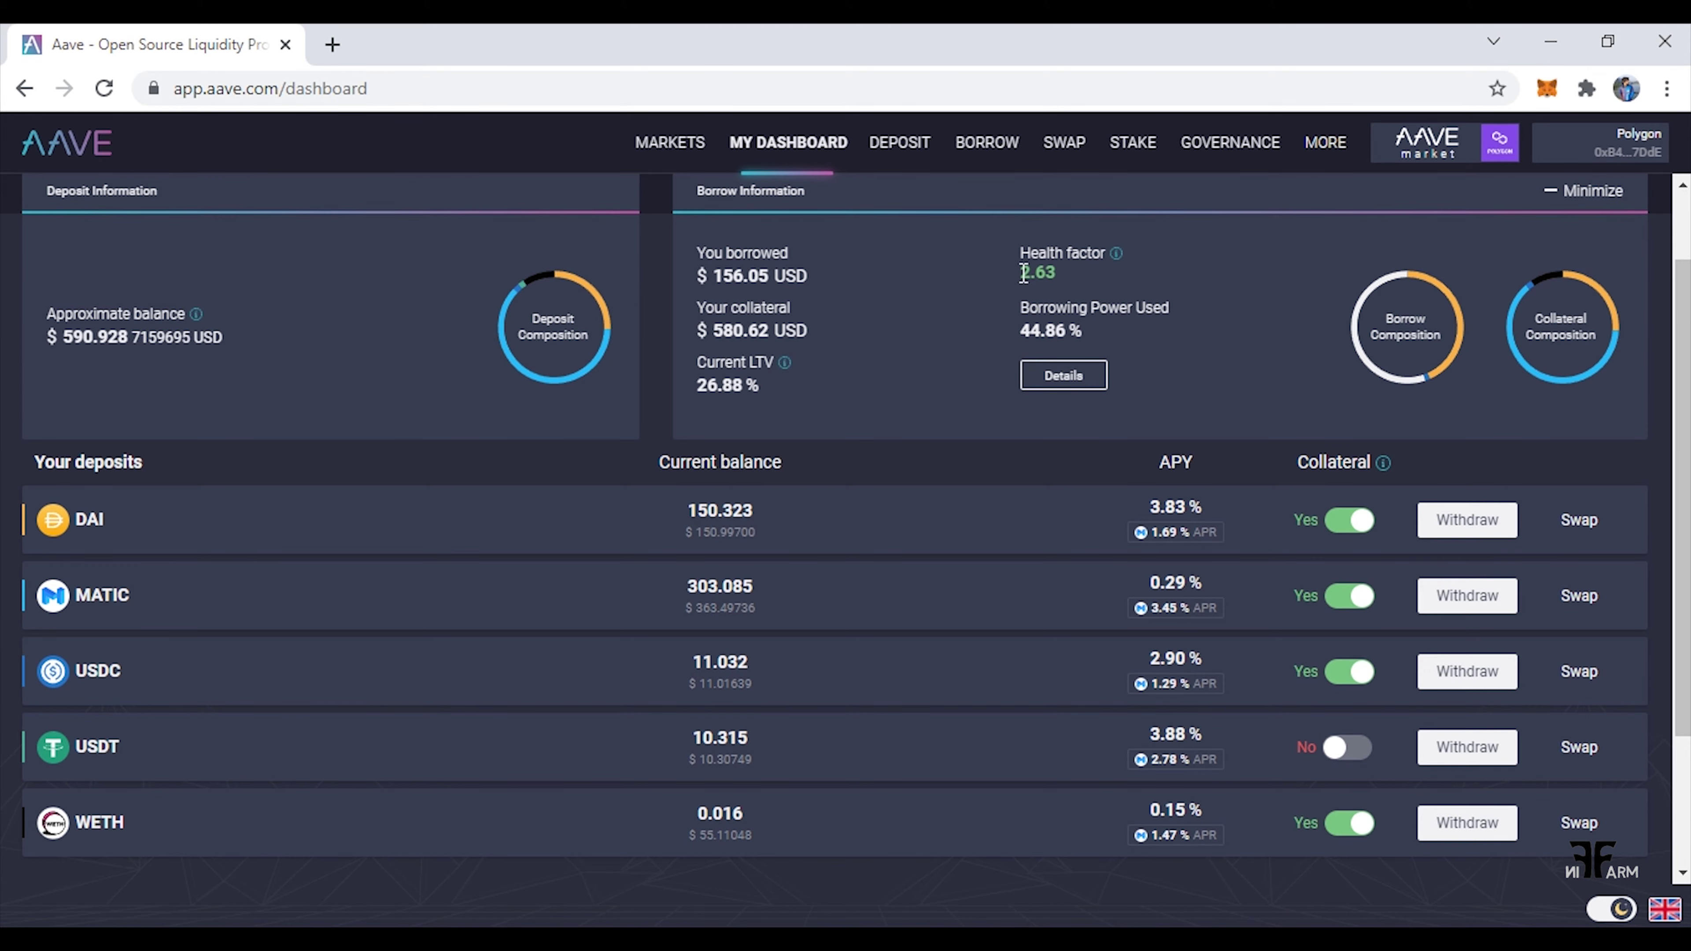
left_click_drag(1024, 273, 1058, 273)
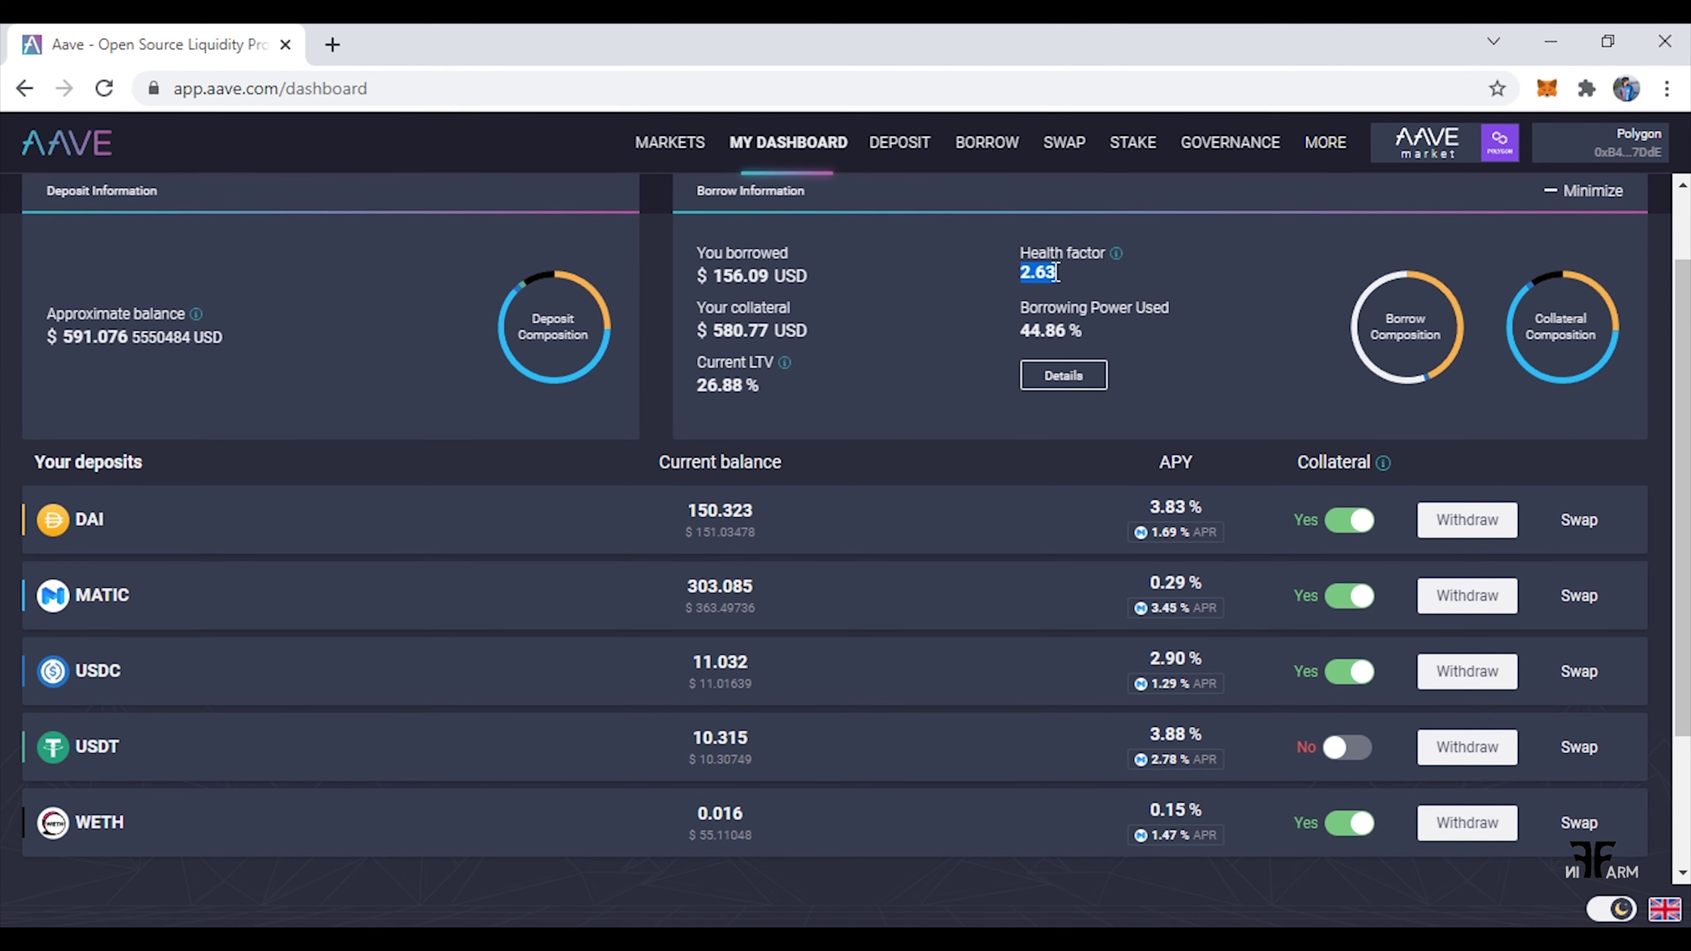
left_click(1057, 273)
scroll(1682, 496, "down", 1)
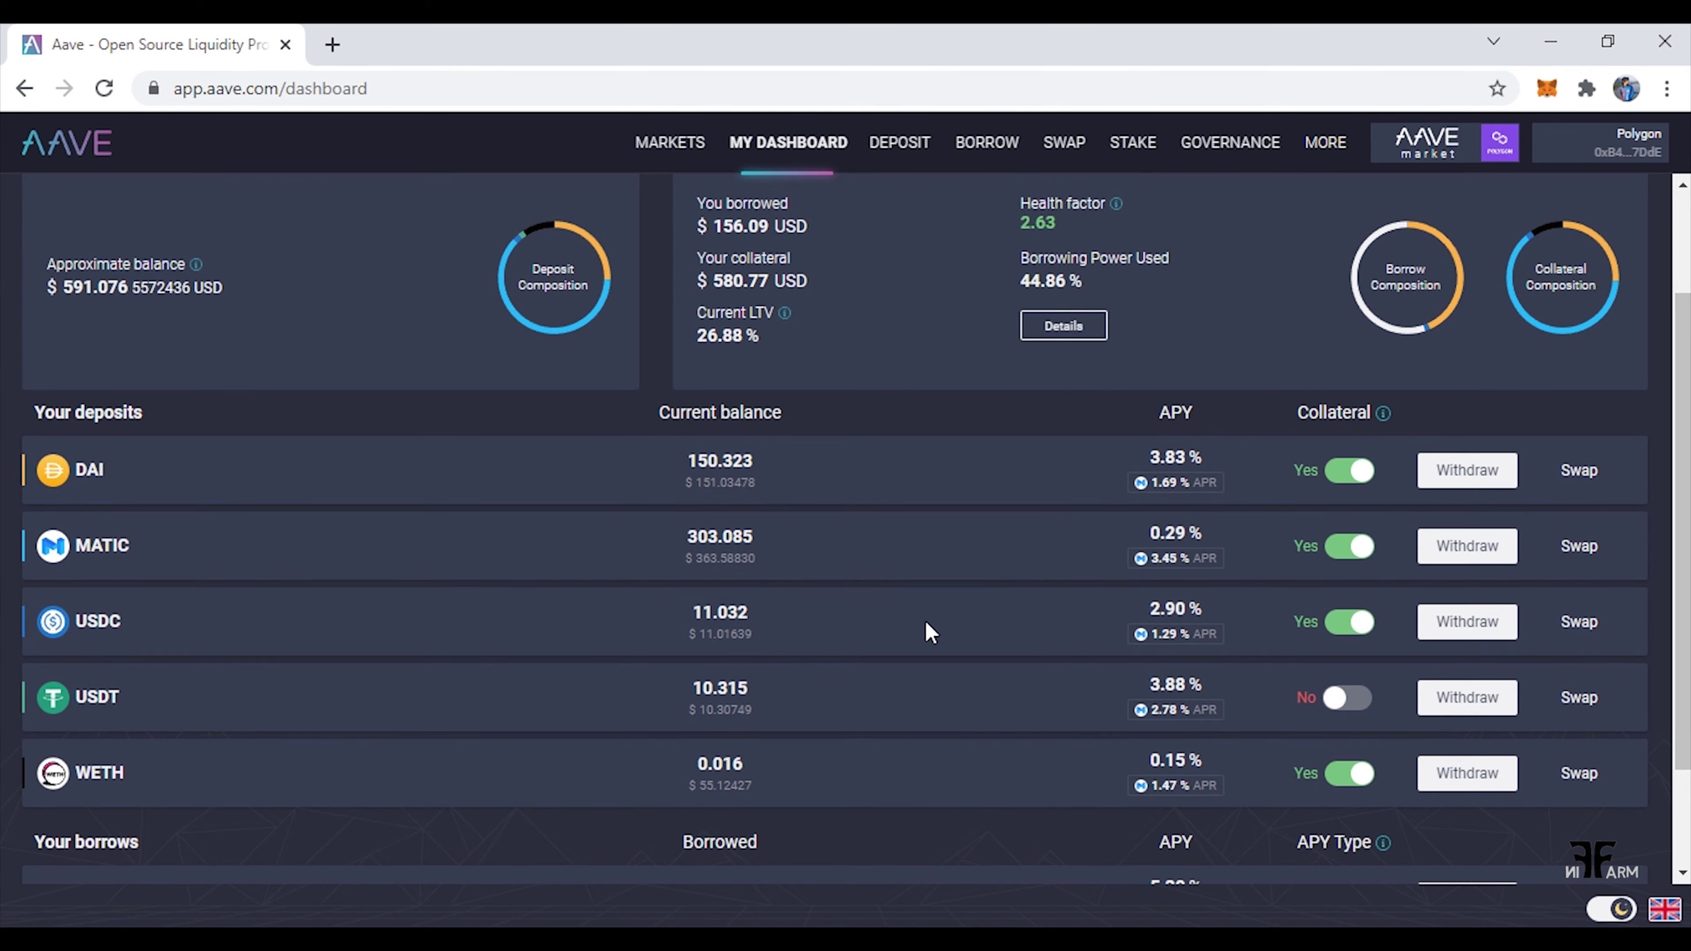
scroll(1682, 496, "up", 3)
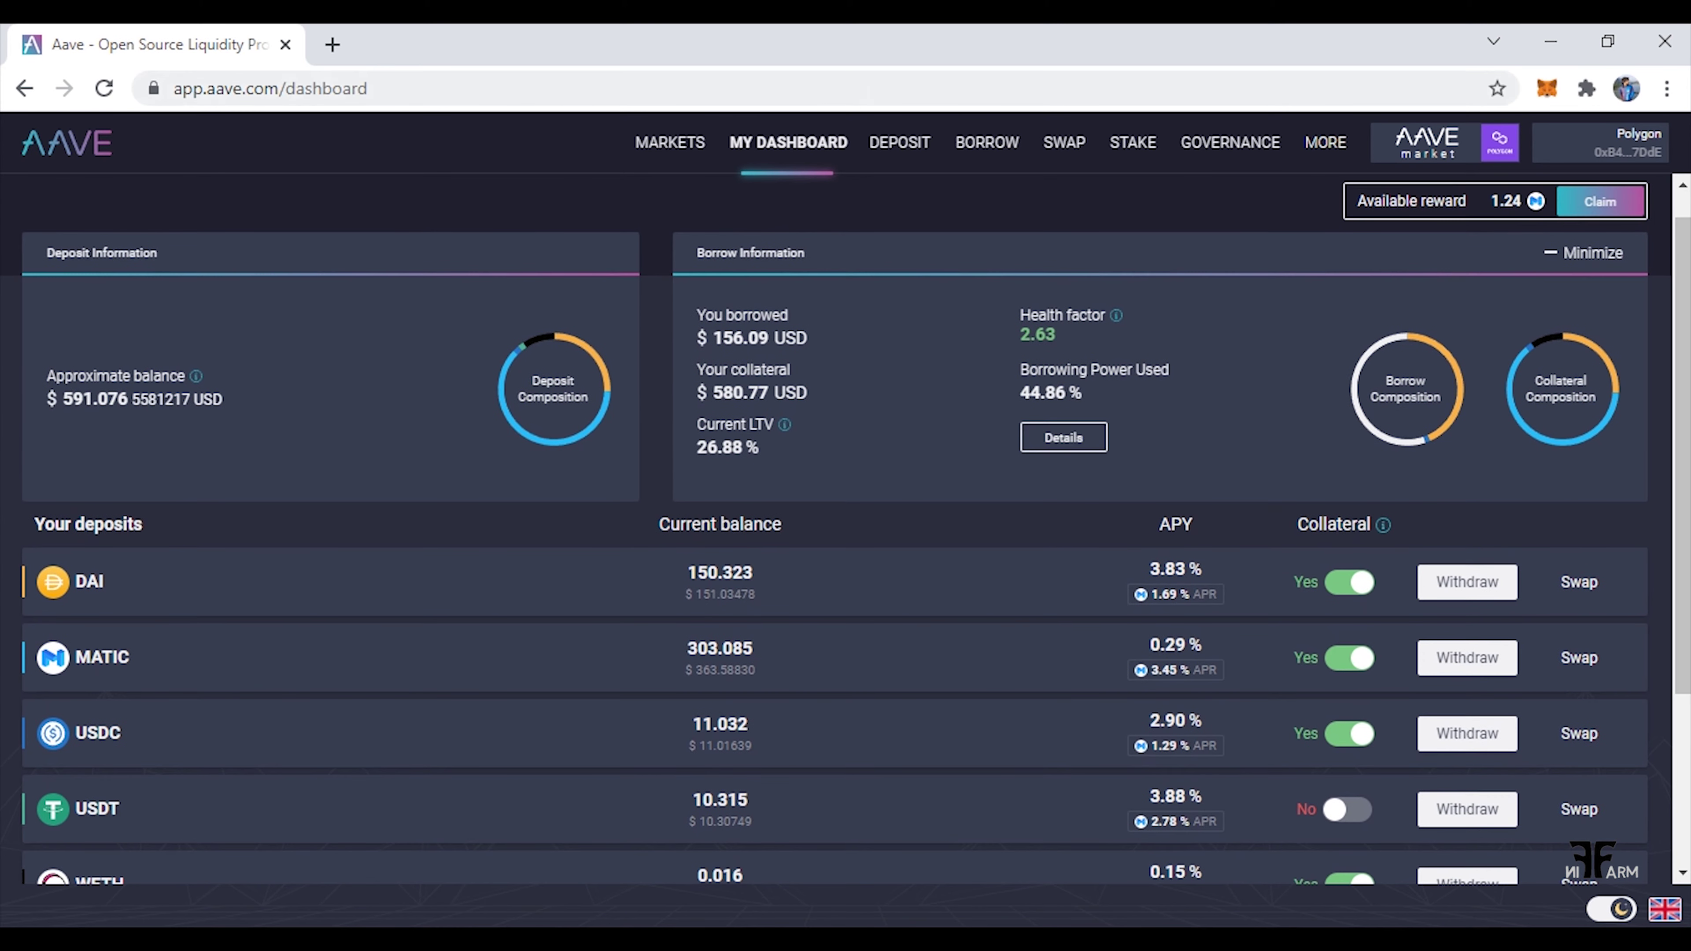
Open the borrow page for DAI and try different amounts up to the maximum to compare the resulting health factor.
left_click(998, 155)
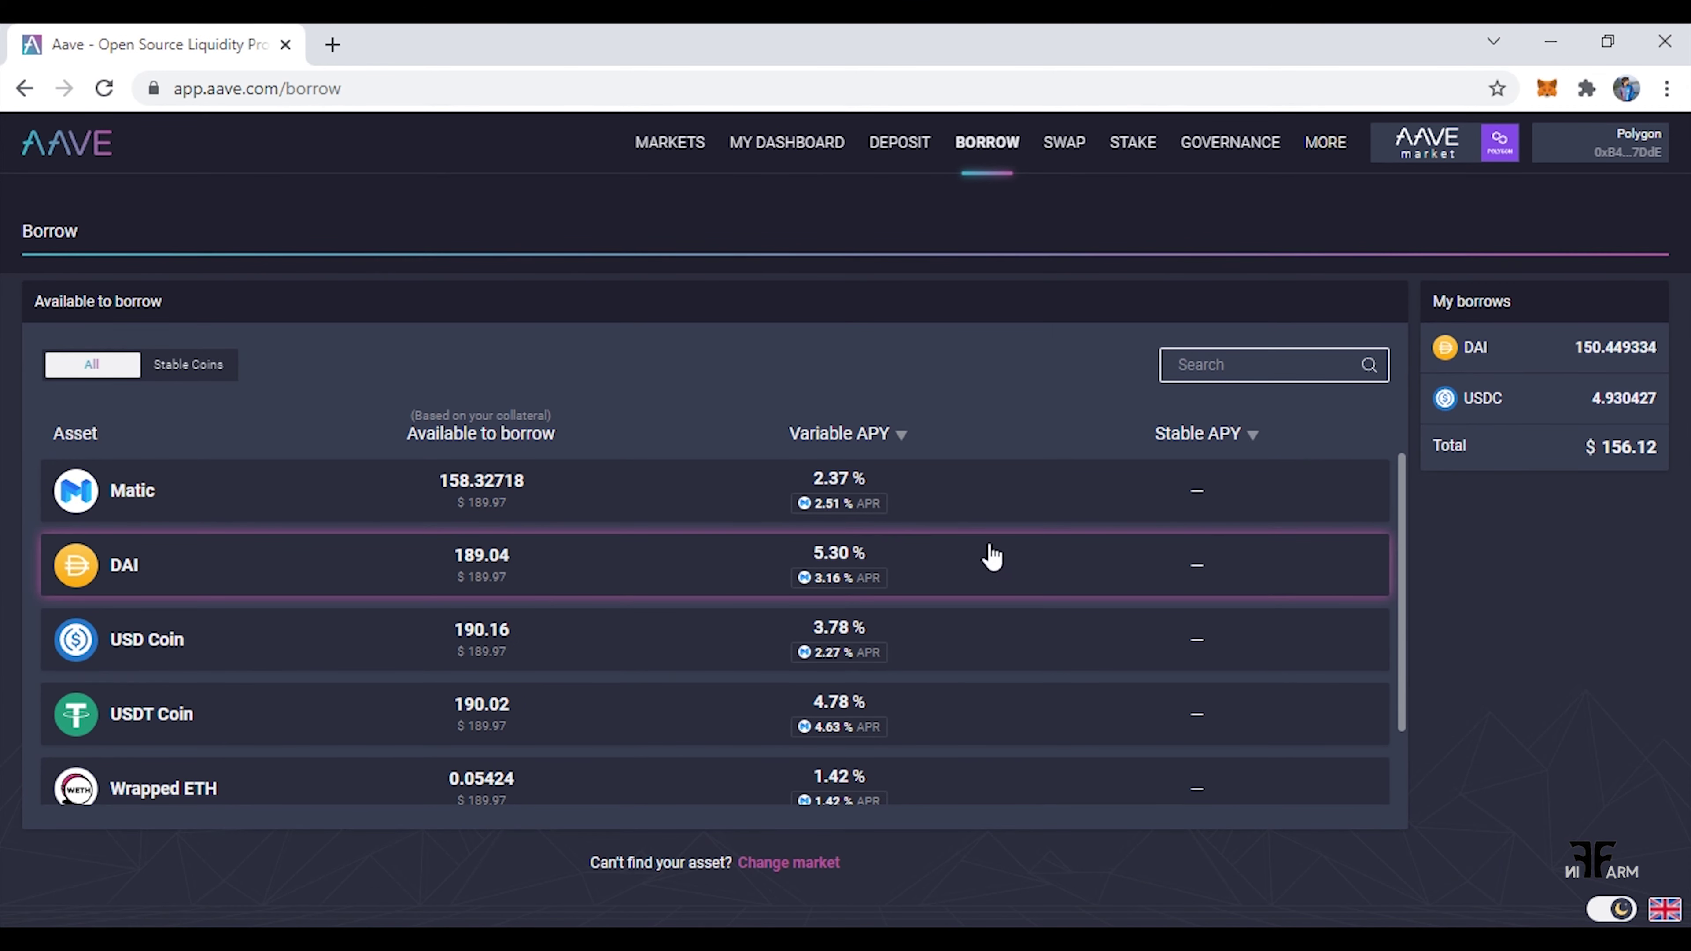
left_click(912, 560)
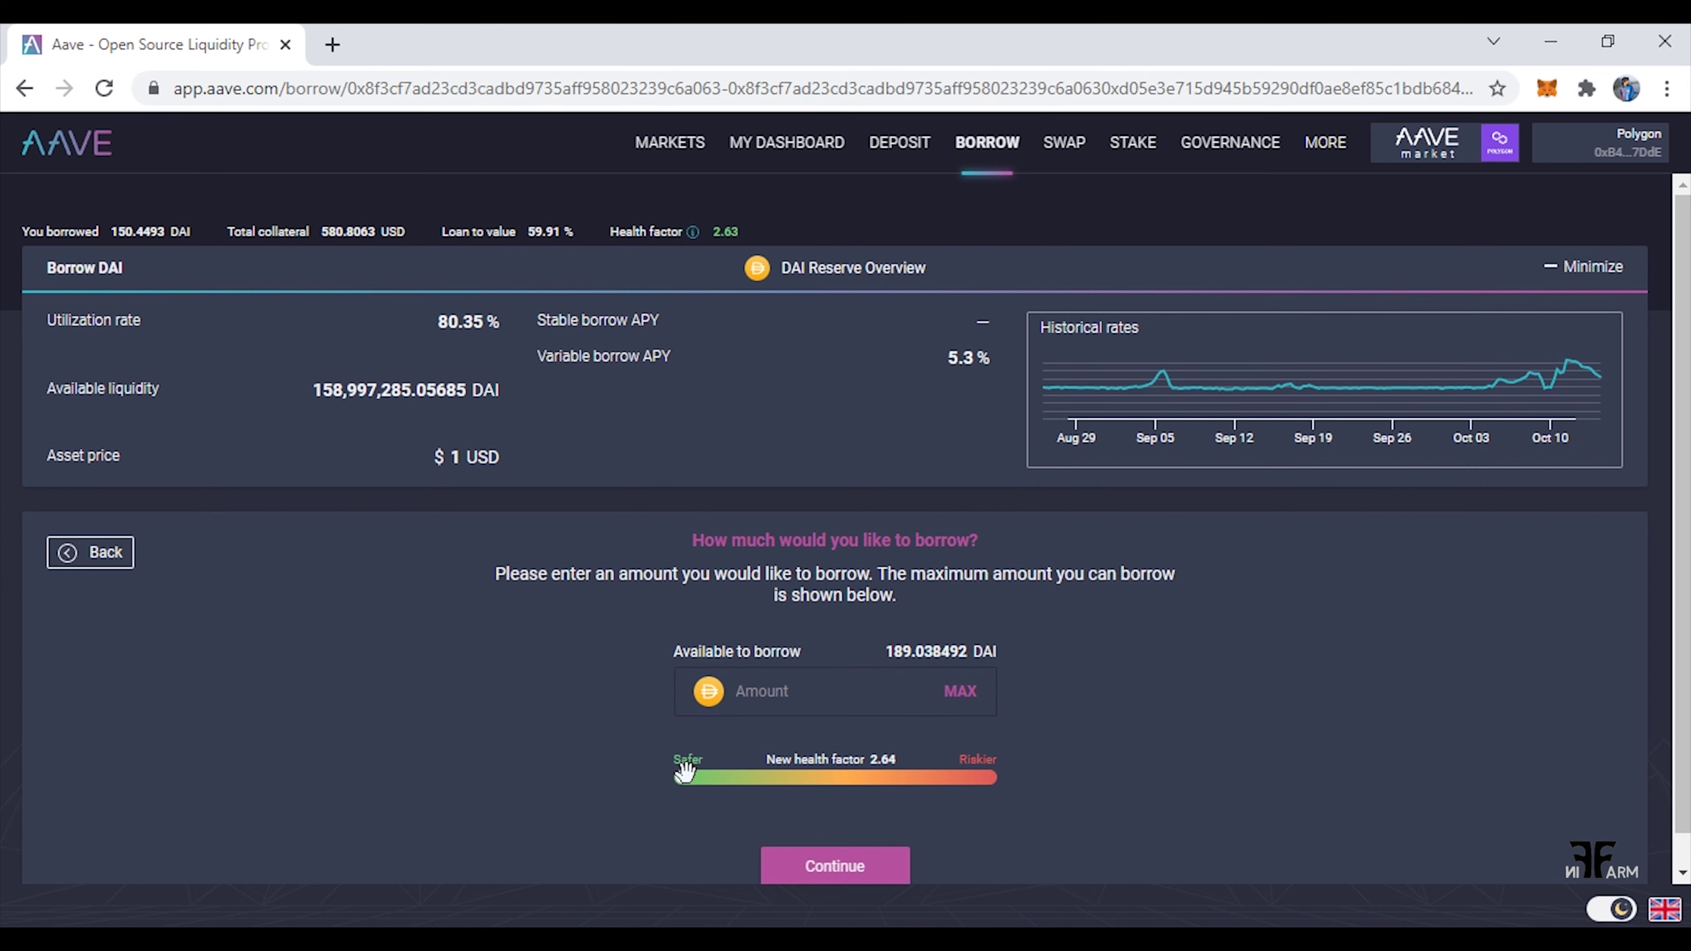
left_click_drag(683, 774, 780, 779)
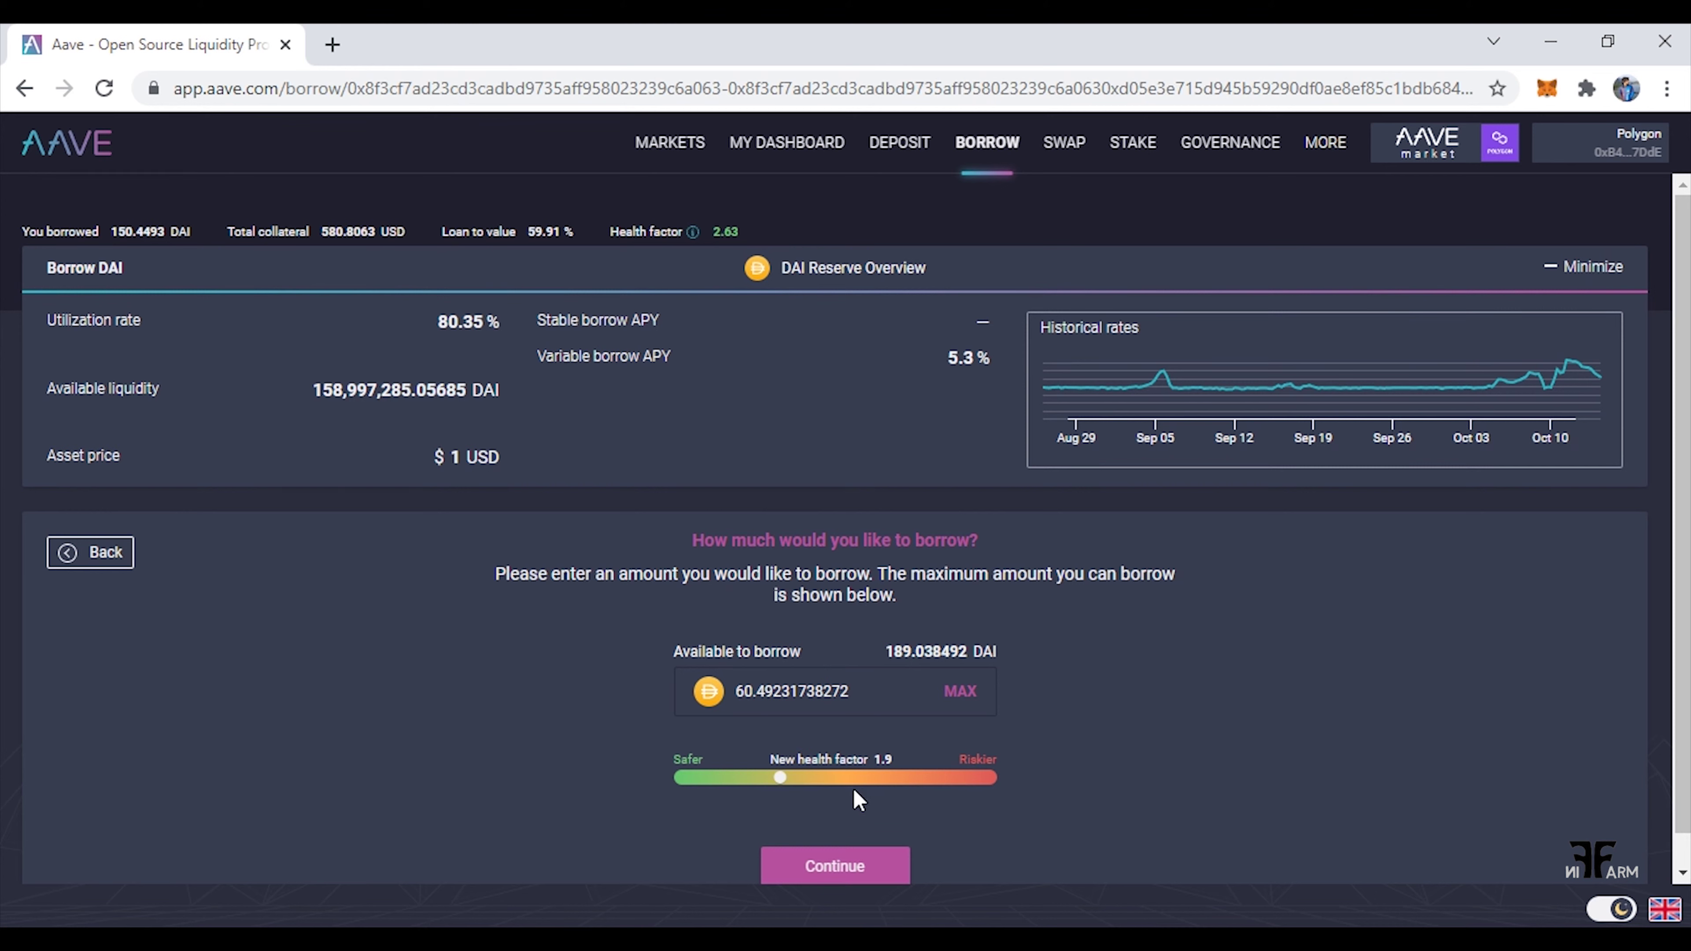
left_click_drag(779, 778, 998, 803)
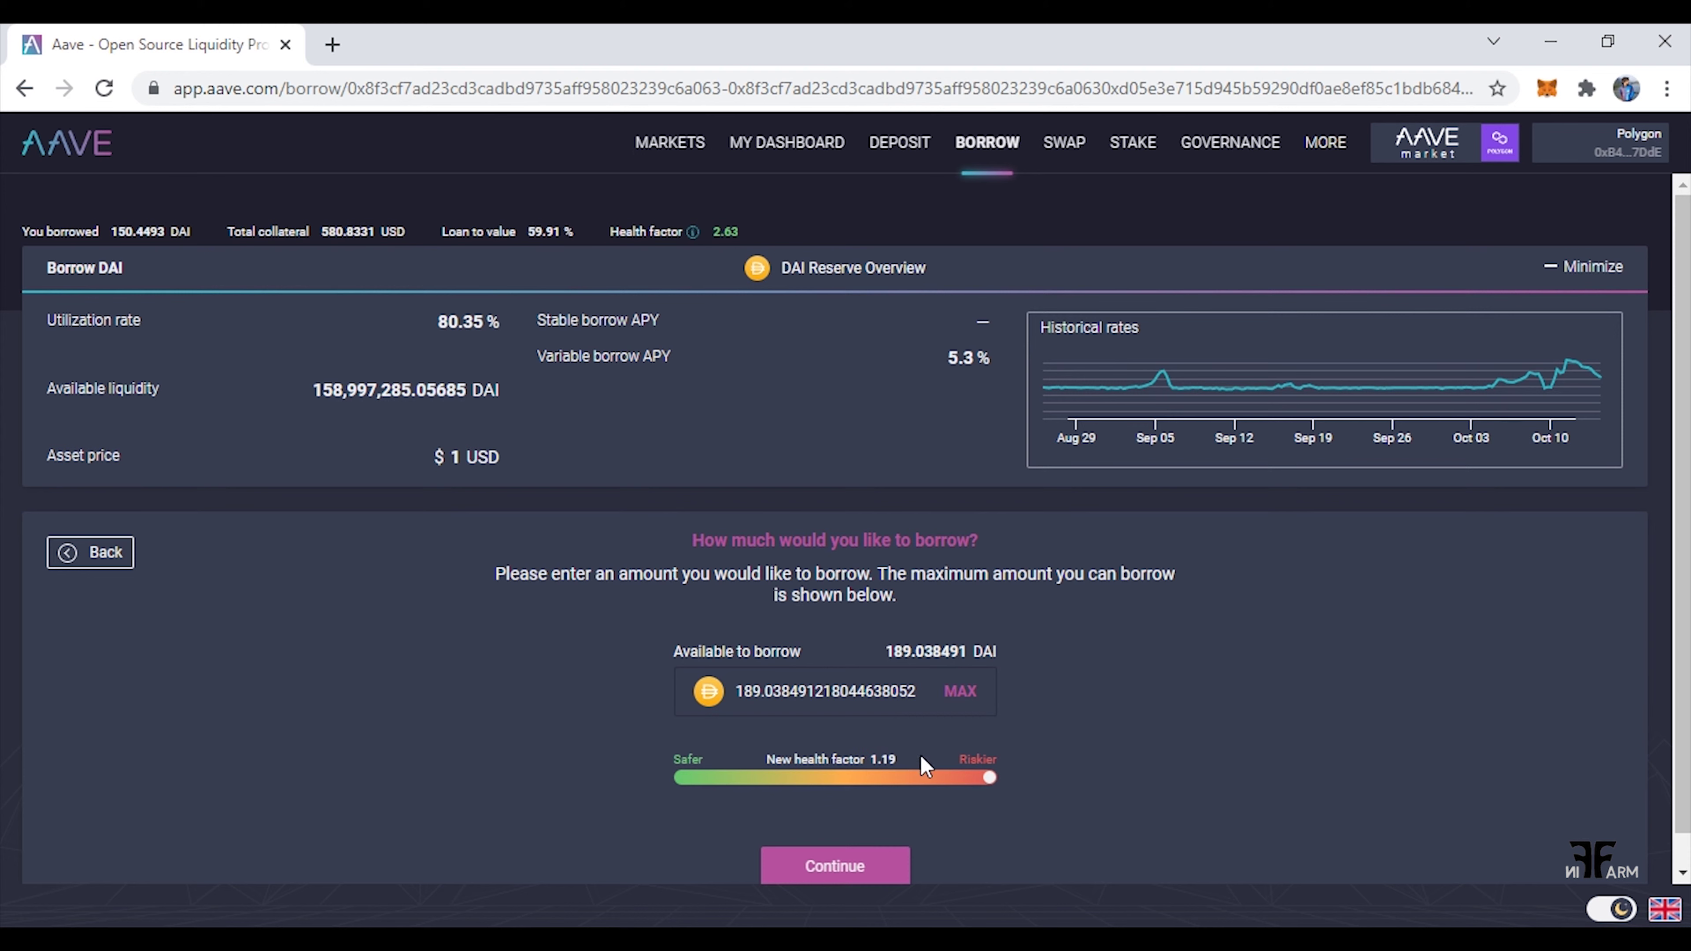
left_click_drag(993, 794, 787, 794)
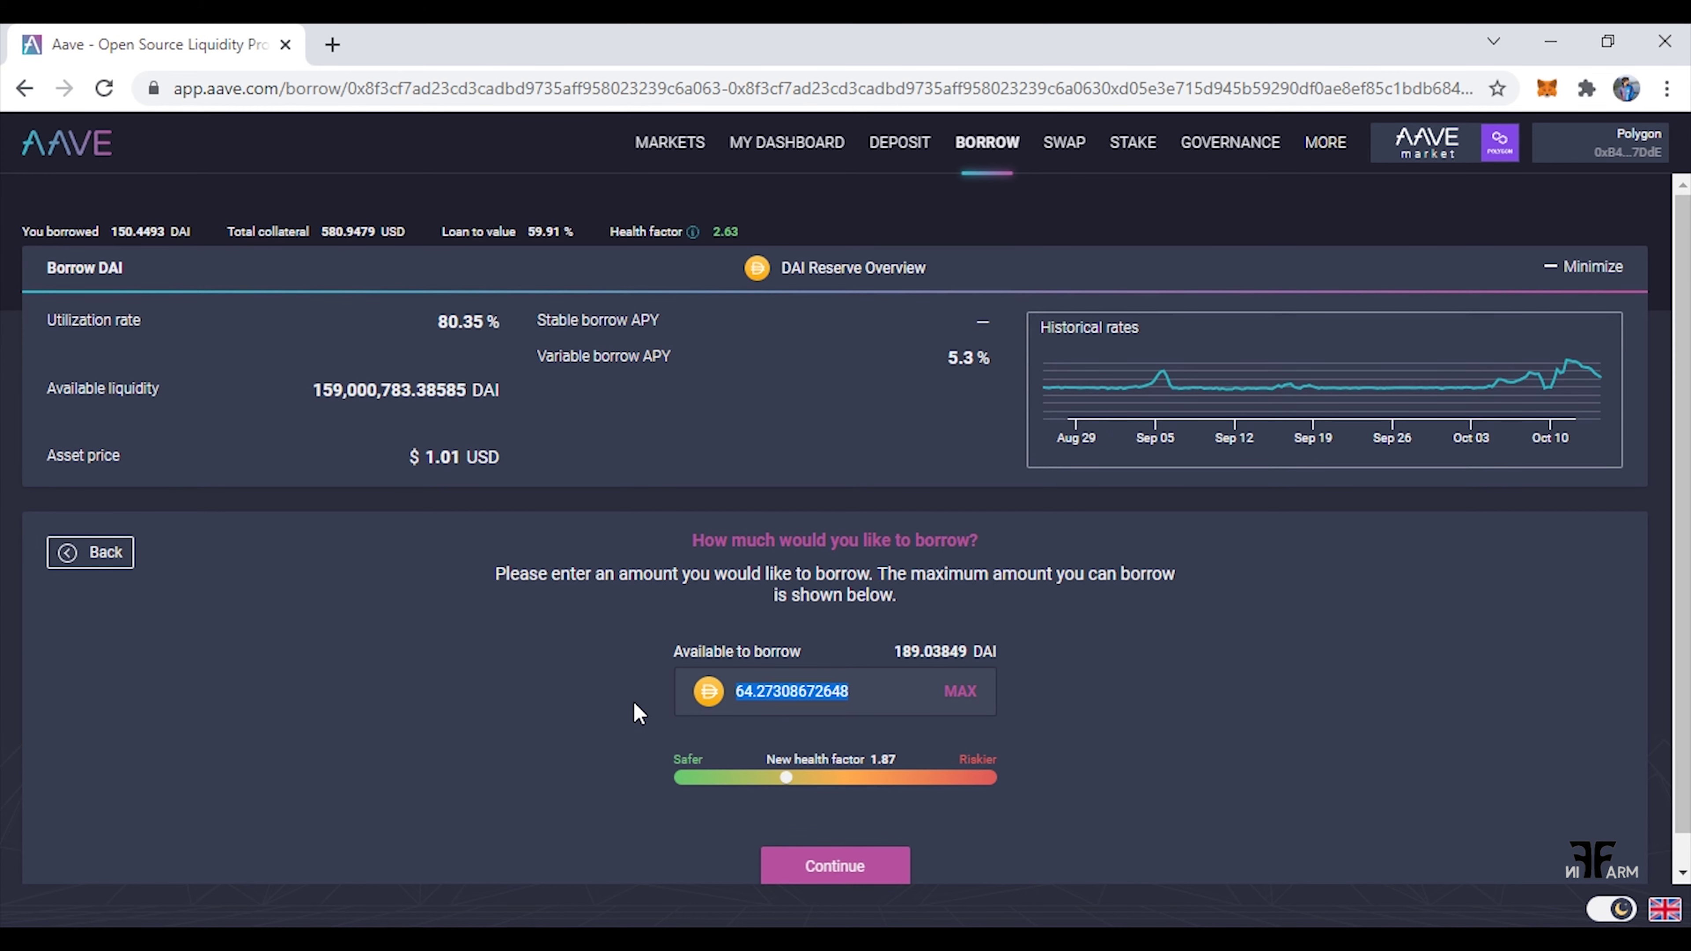
Set the borrow amount to 60 DAI, choose the variable APY and continue to the borrow overview.
type("60")
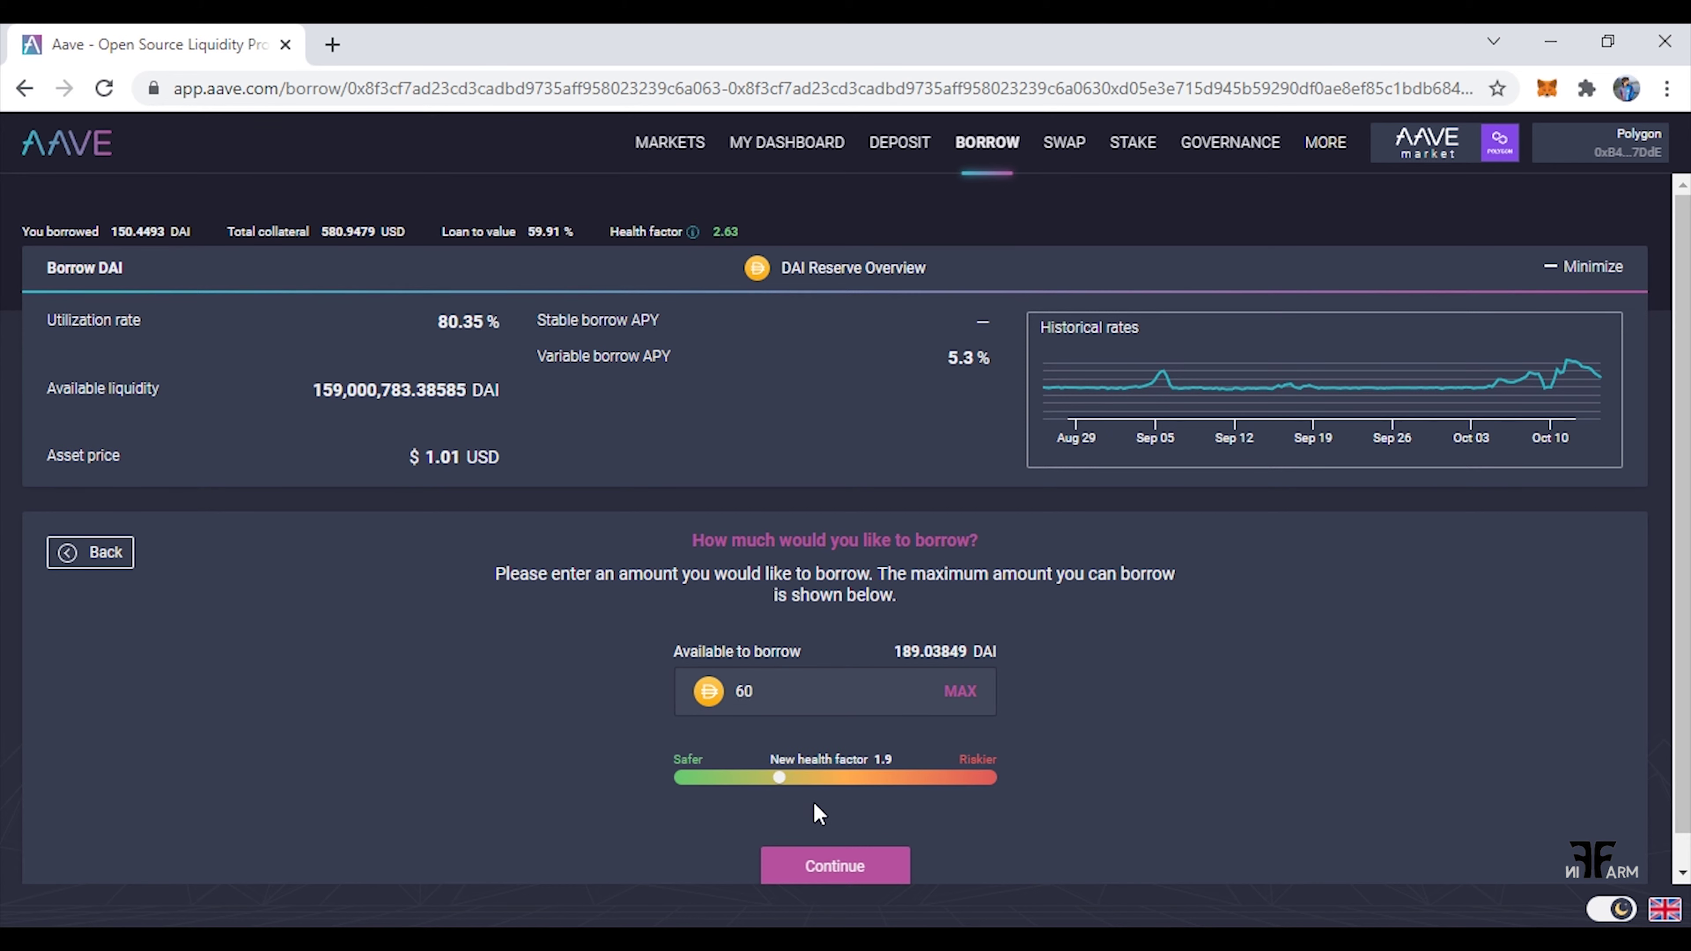
scroll(1018, 781, "down", 1)
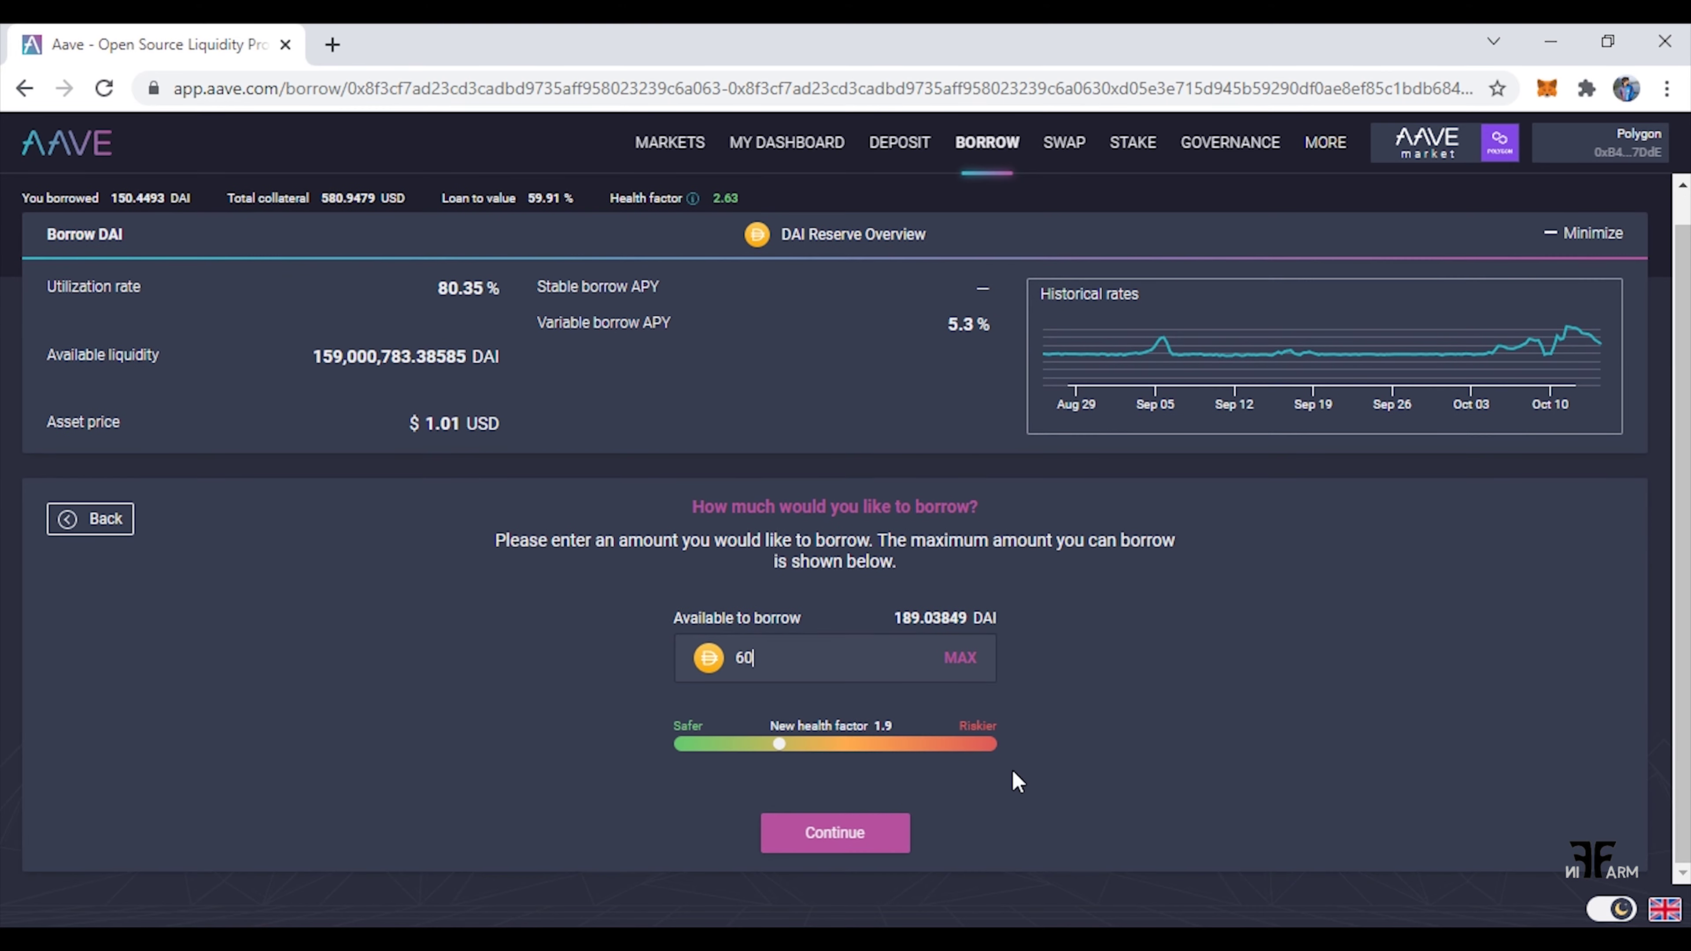
left_click(783, 843)
left_click(819, 743)
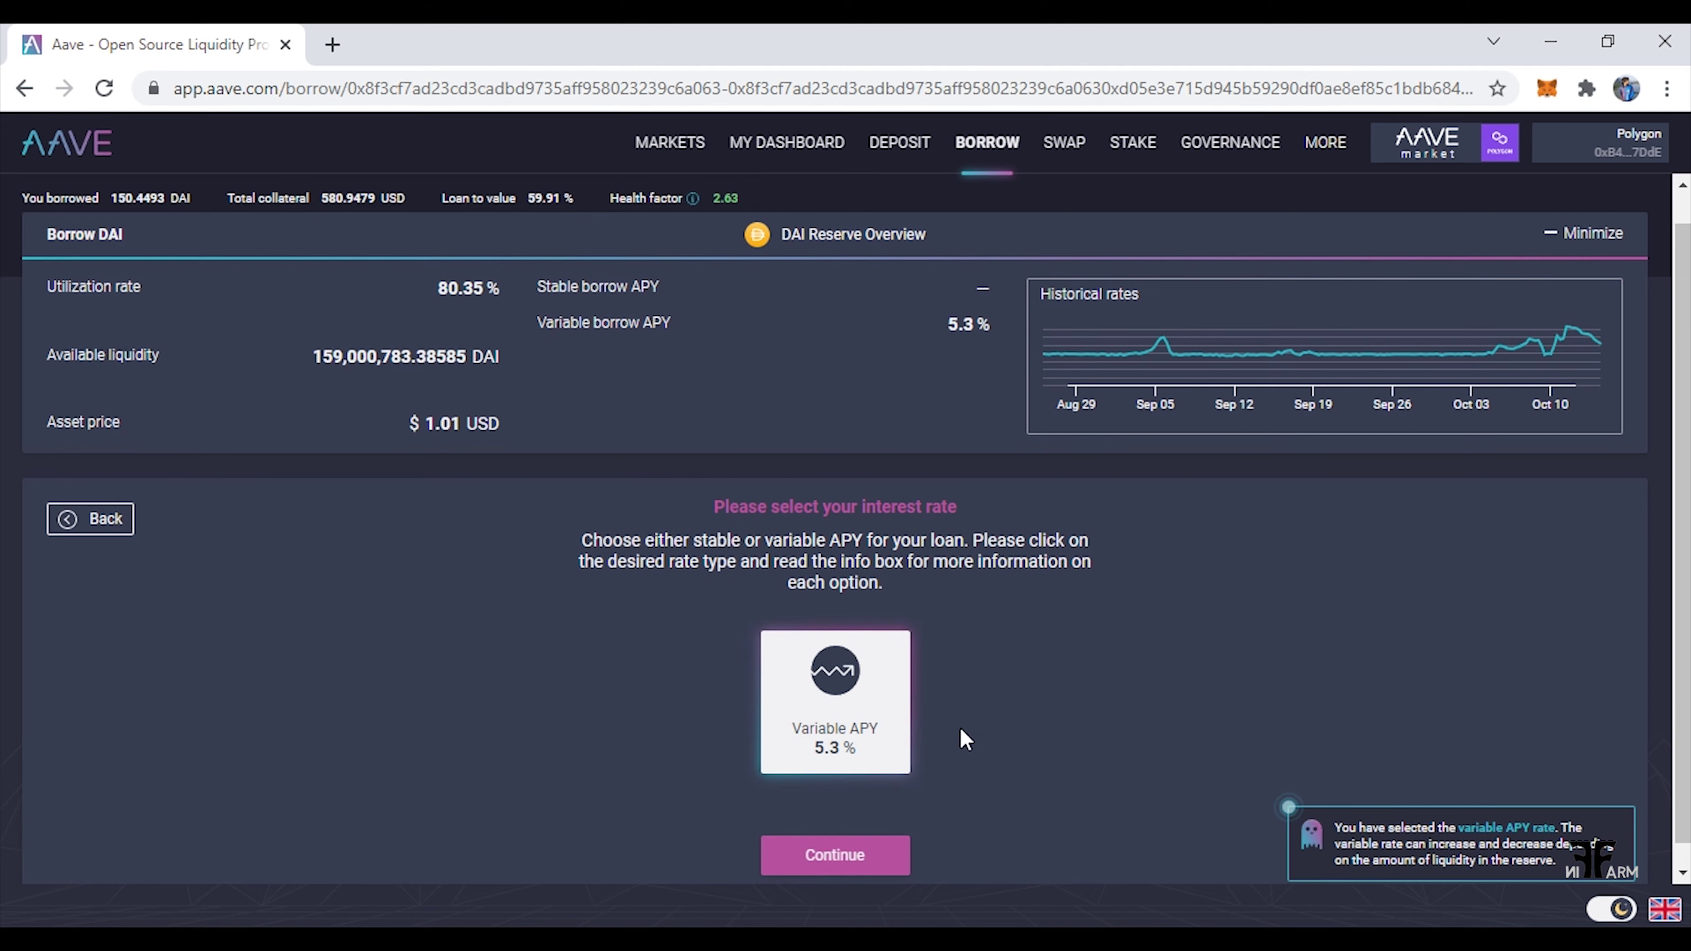
left_click(849, 858)
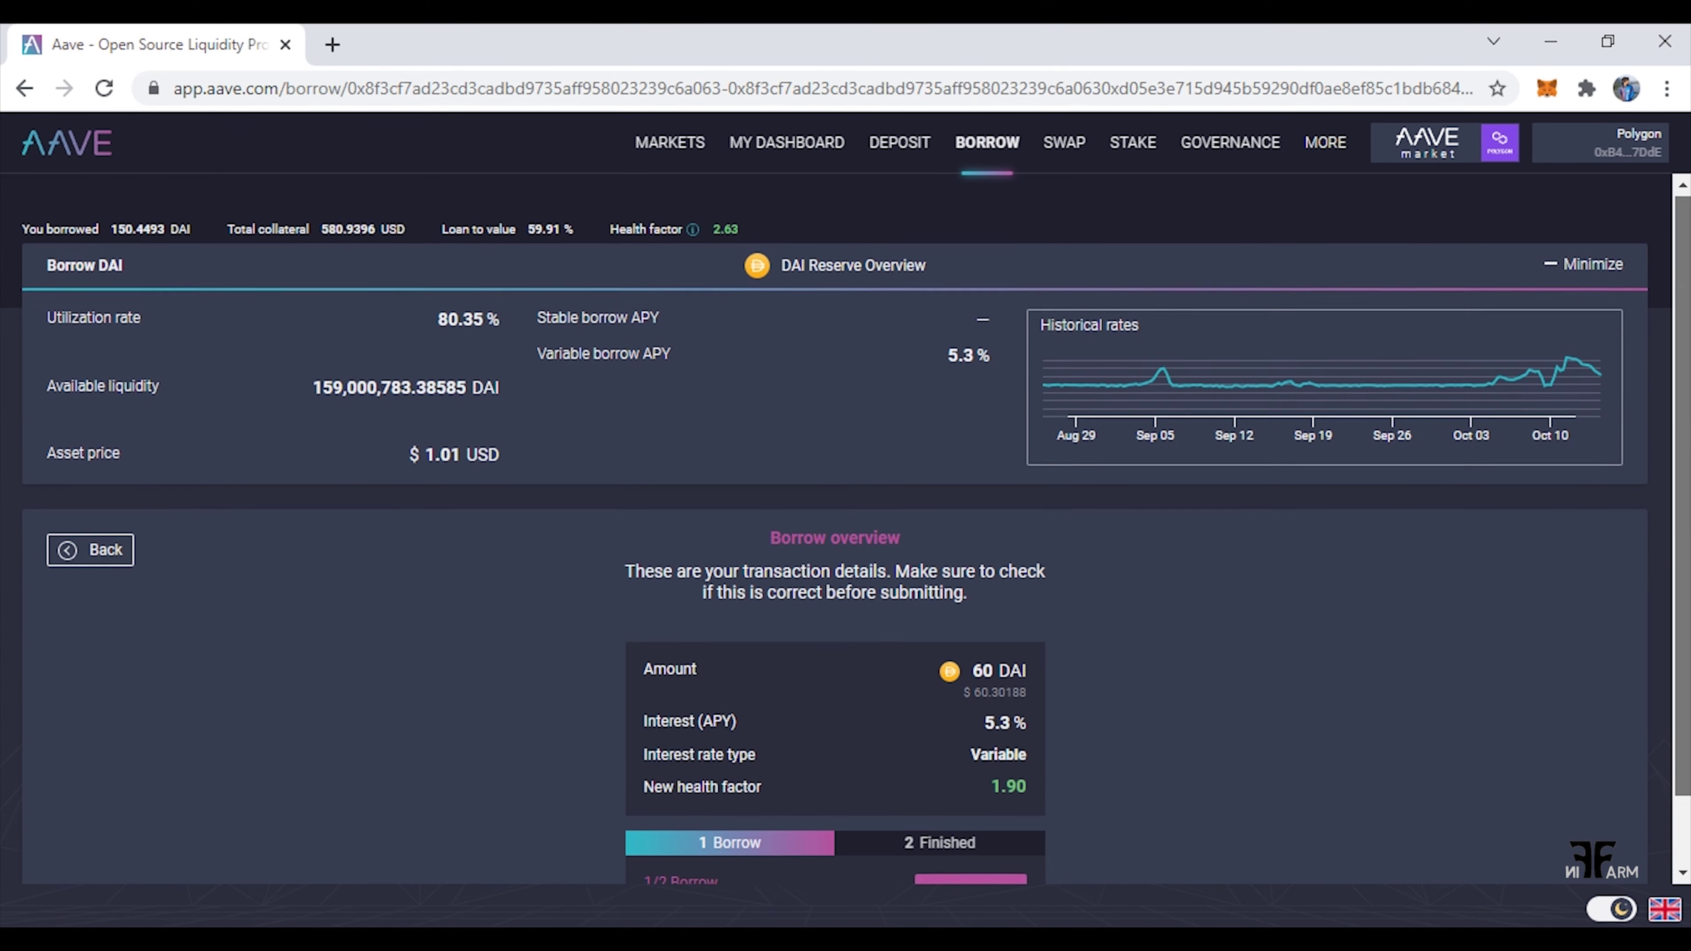
Submit the 60 DAI borrow with confirmation in MetaMask, and return to the dashboard.
scroll(1132, 746, "down", 1)
left_click(1000, 826)
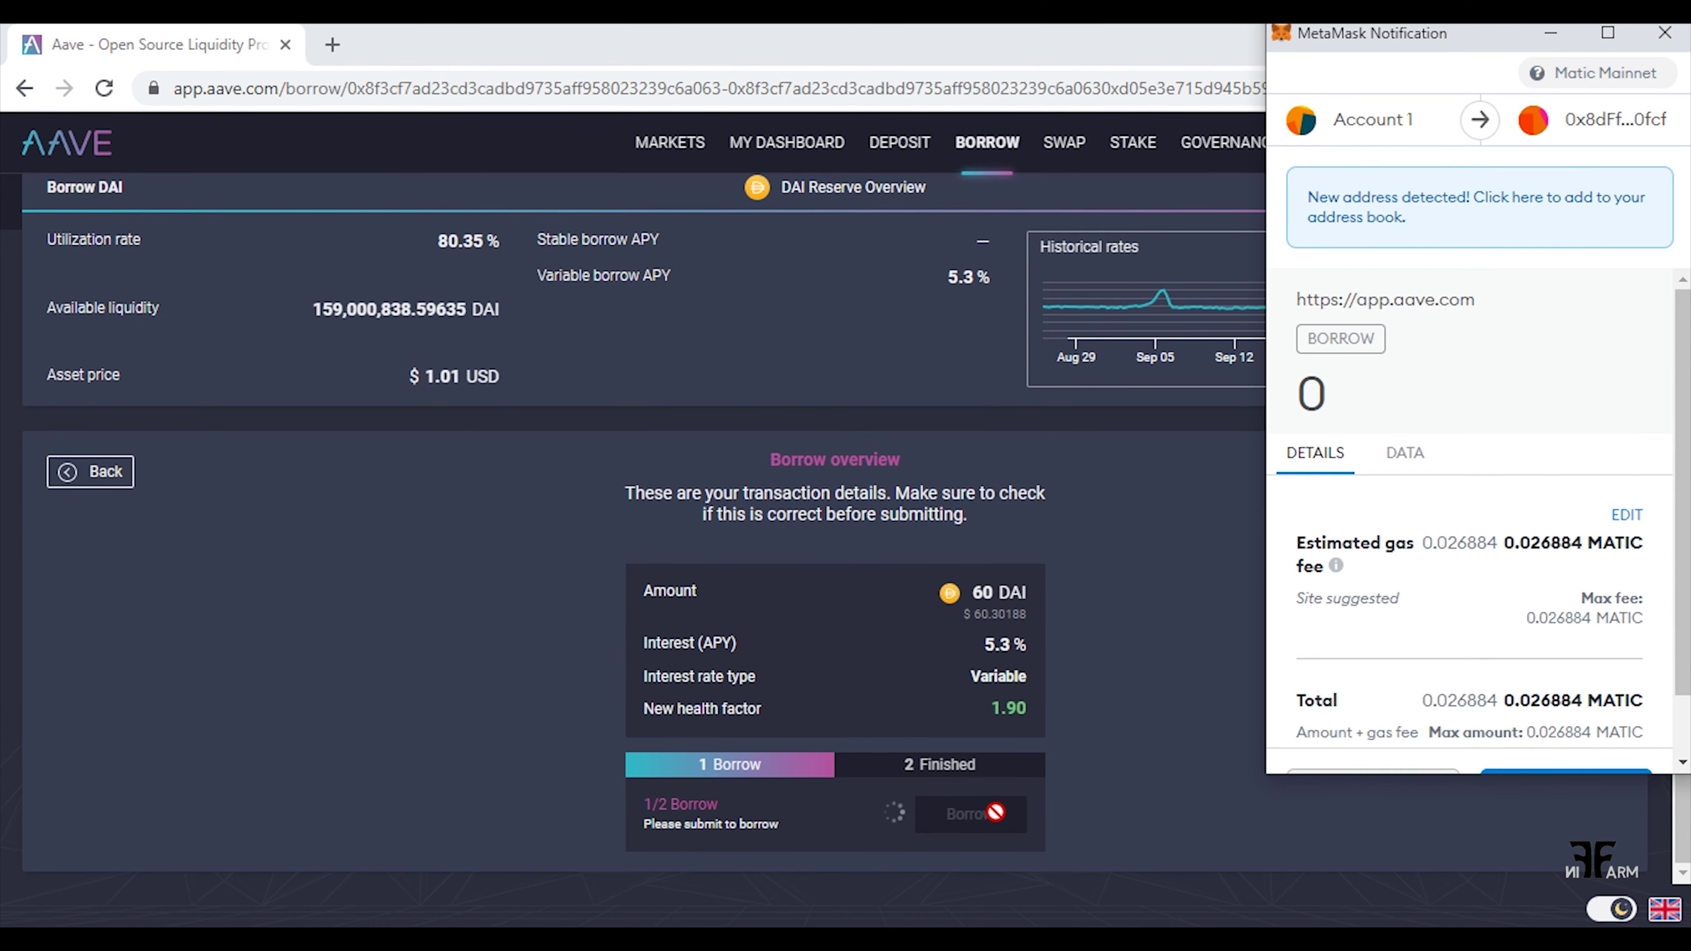
left_click(1581, 754)
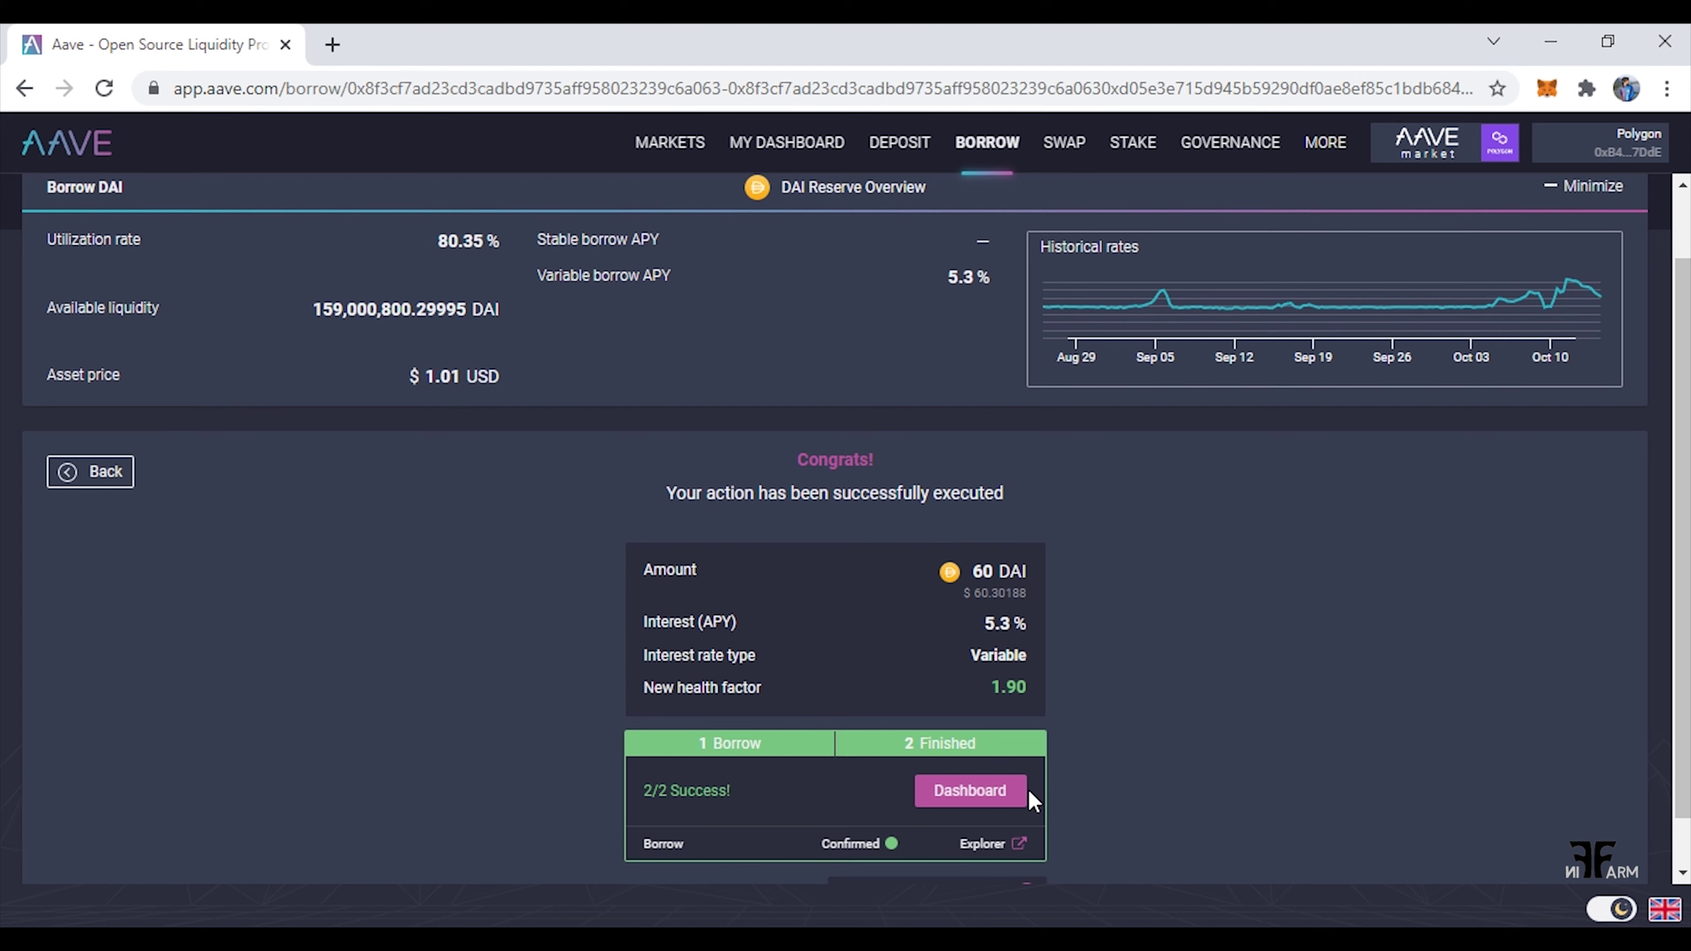
left_click(1011, 791)
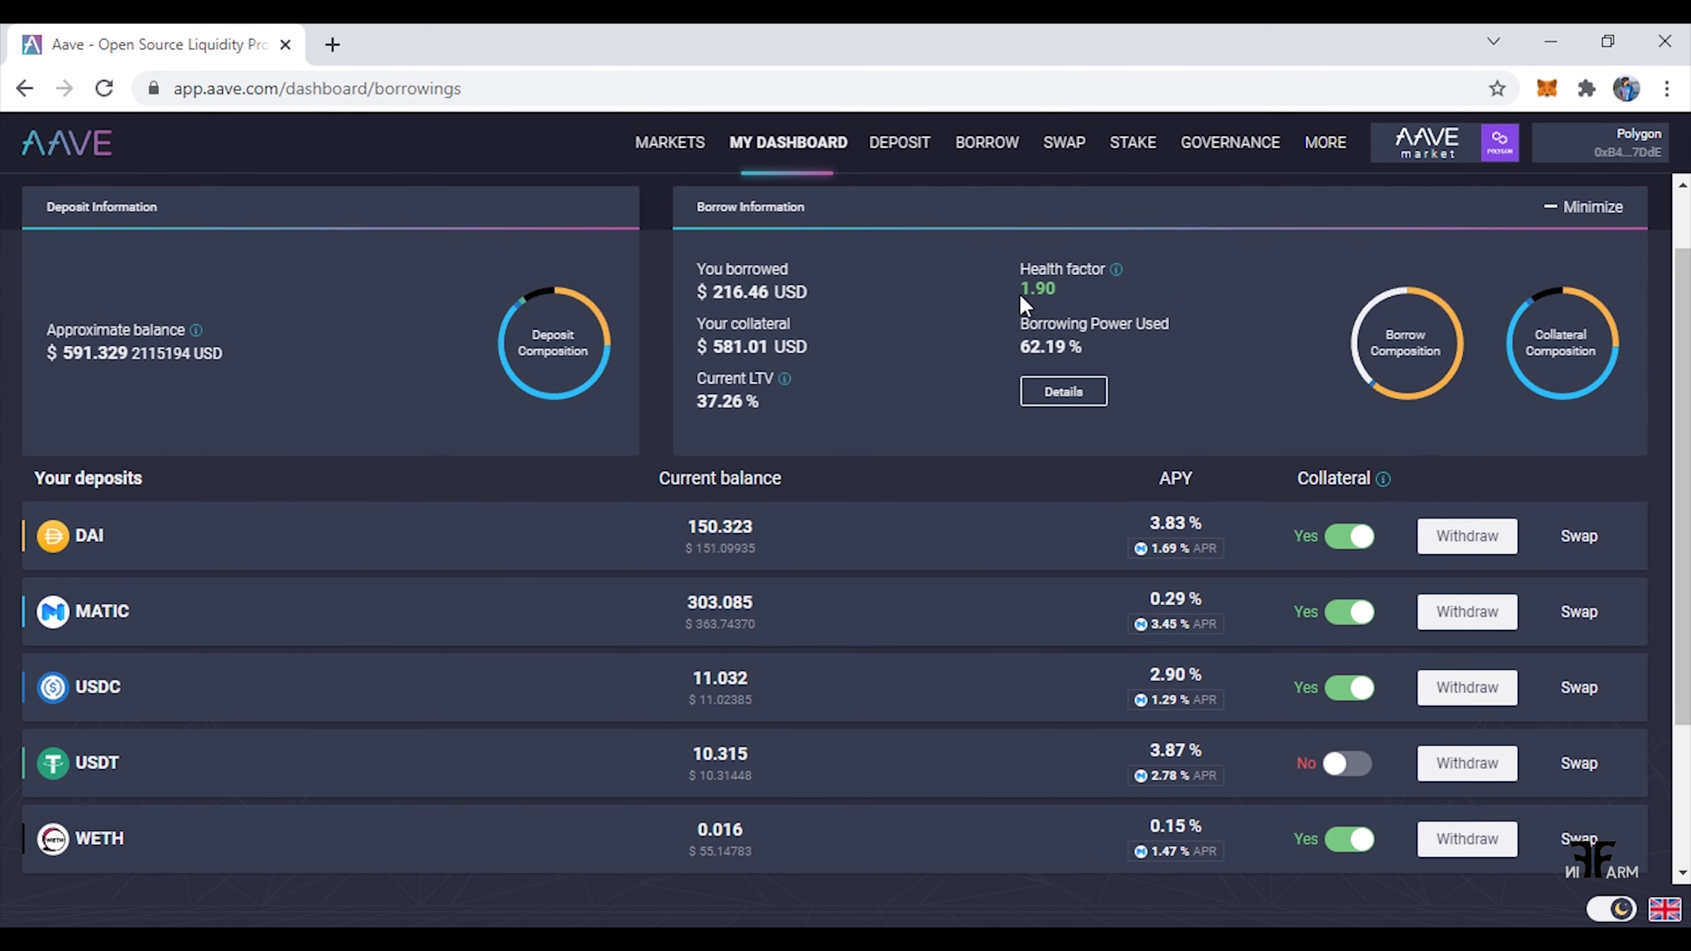
Check the health factor in the dashboard's borrow information after the DAI loan.
left_click_drag(1023, 294, 1063, 294)
left_click(1067, 295)
left_click(1063, 293)
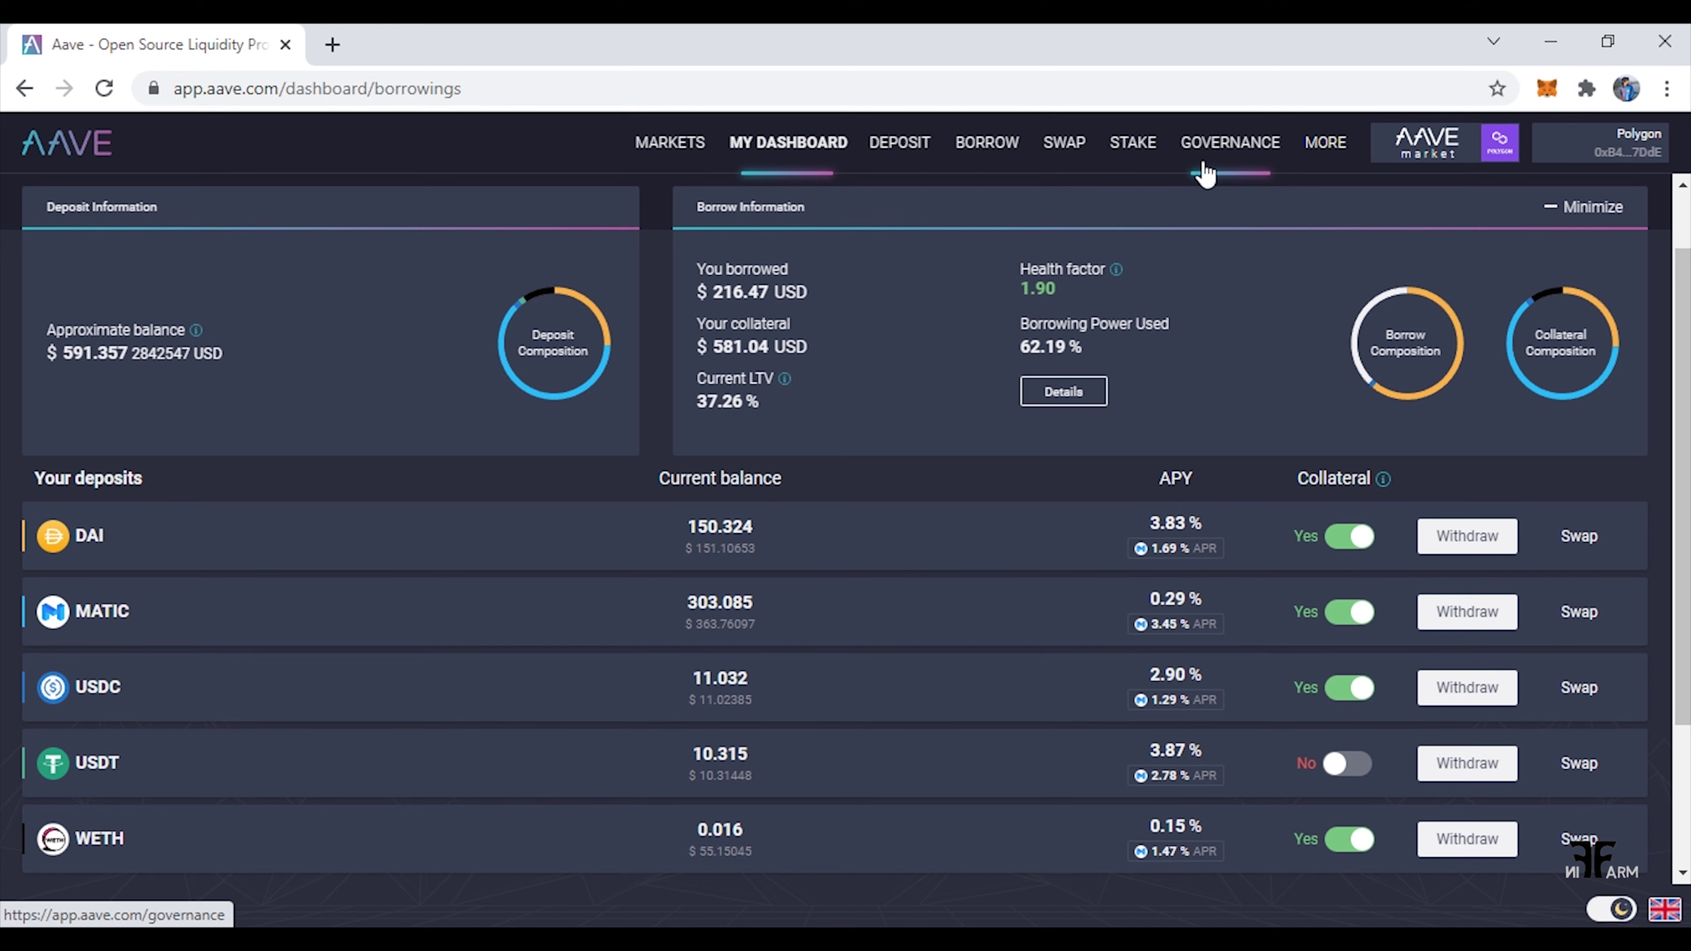
Open the asset swap page, look through the deposited assets and choose WETH as the asset to swap from.
left_click(1066, 144)
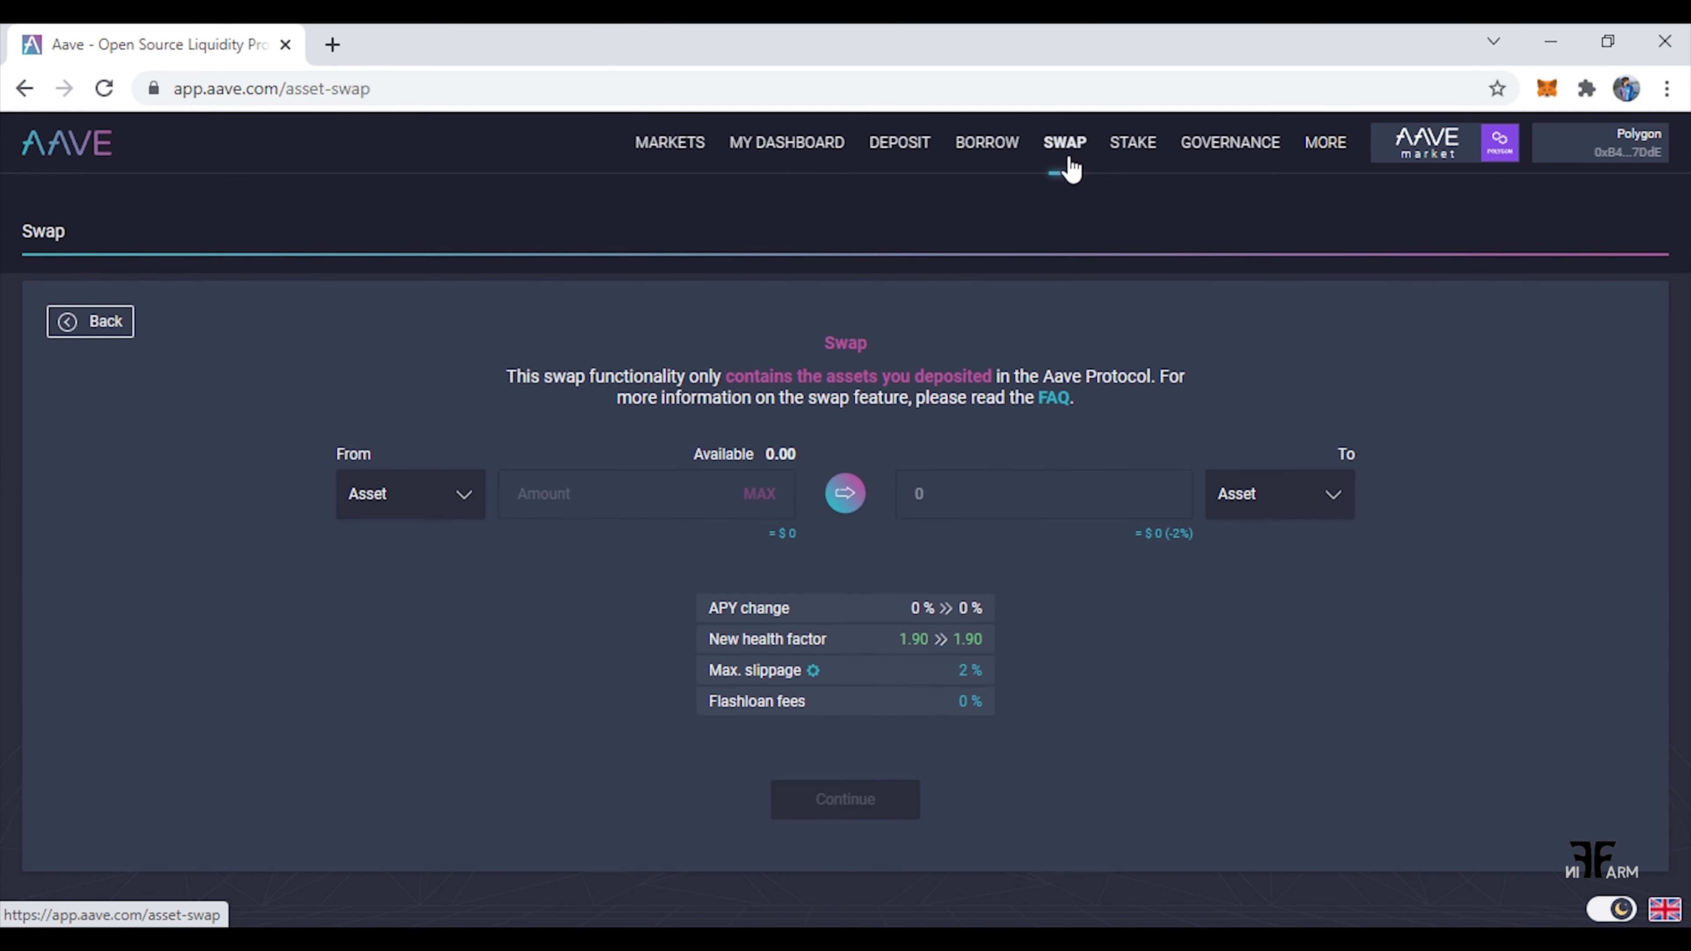
left_click(446, 494)
scroll(482, 633, "down", 2)
scroll(488, 633, "up", 1)
scroll(488, 632, "down", 2)
scroll(481, 631, "up", 3)
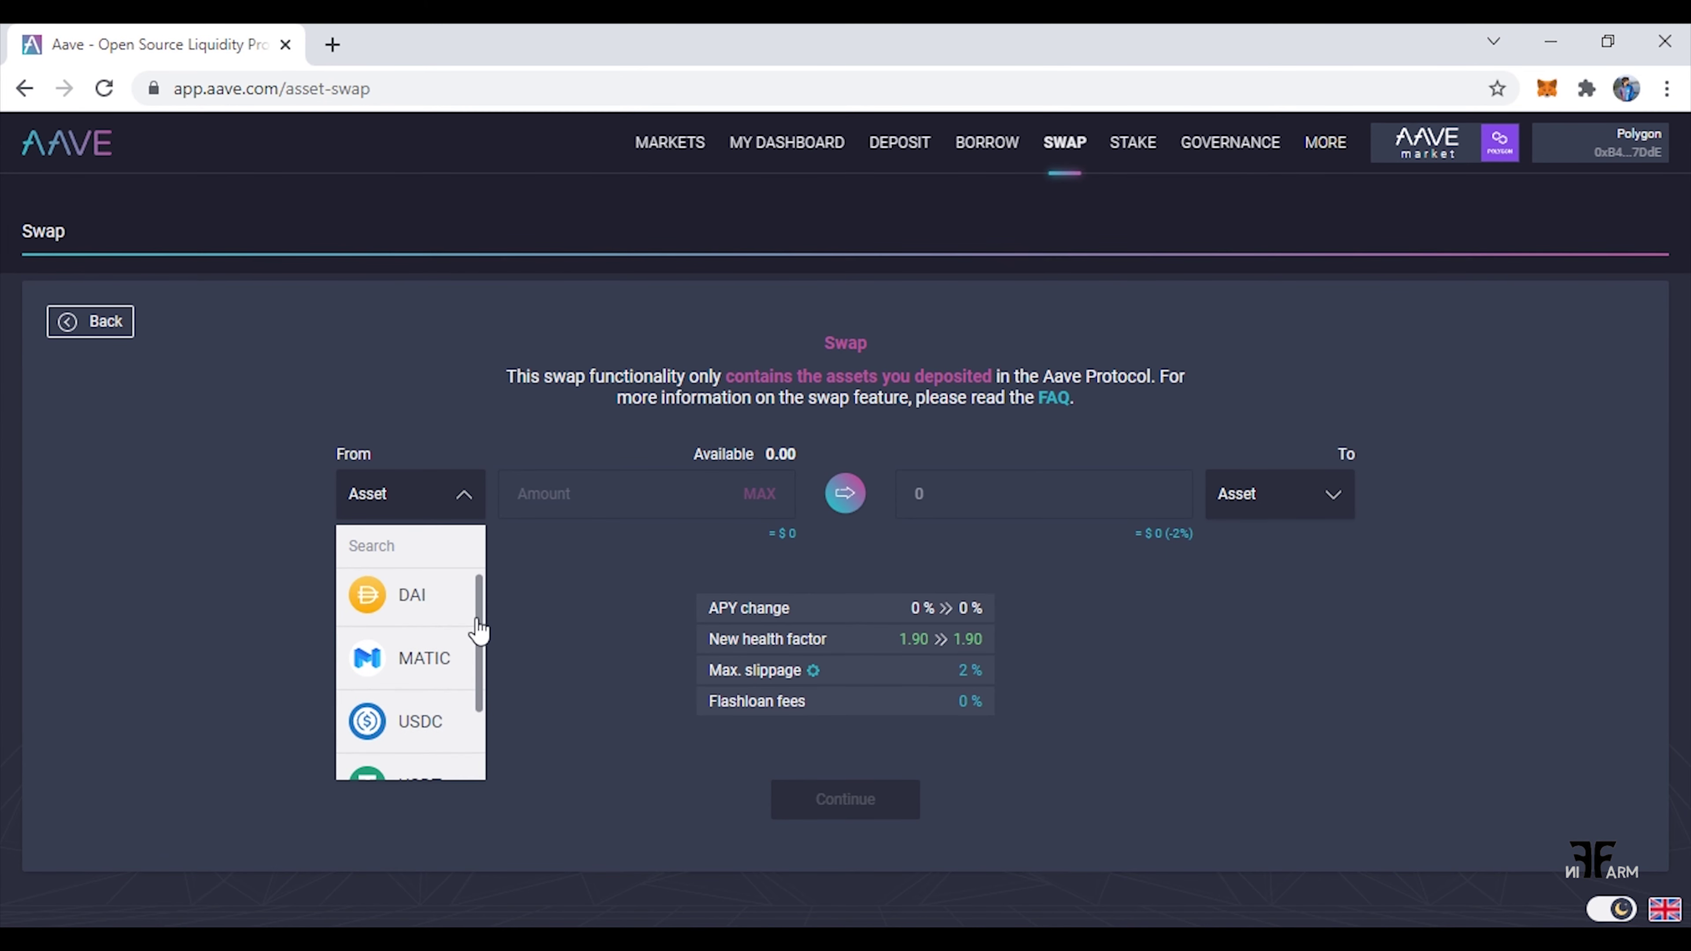
left_click_drag(478, 631, 459, 706)
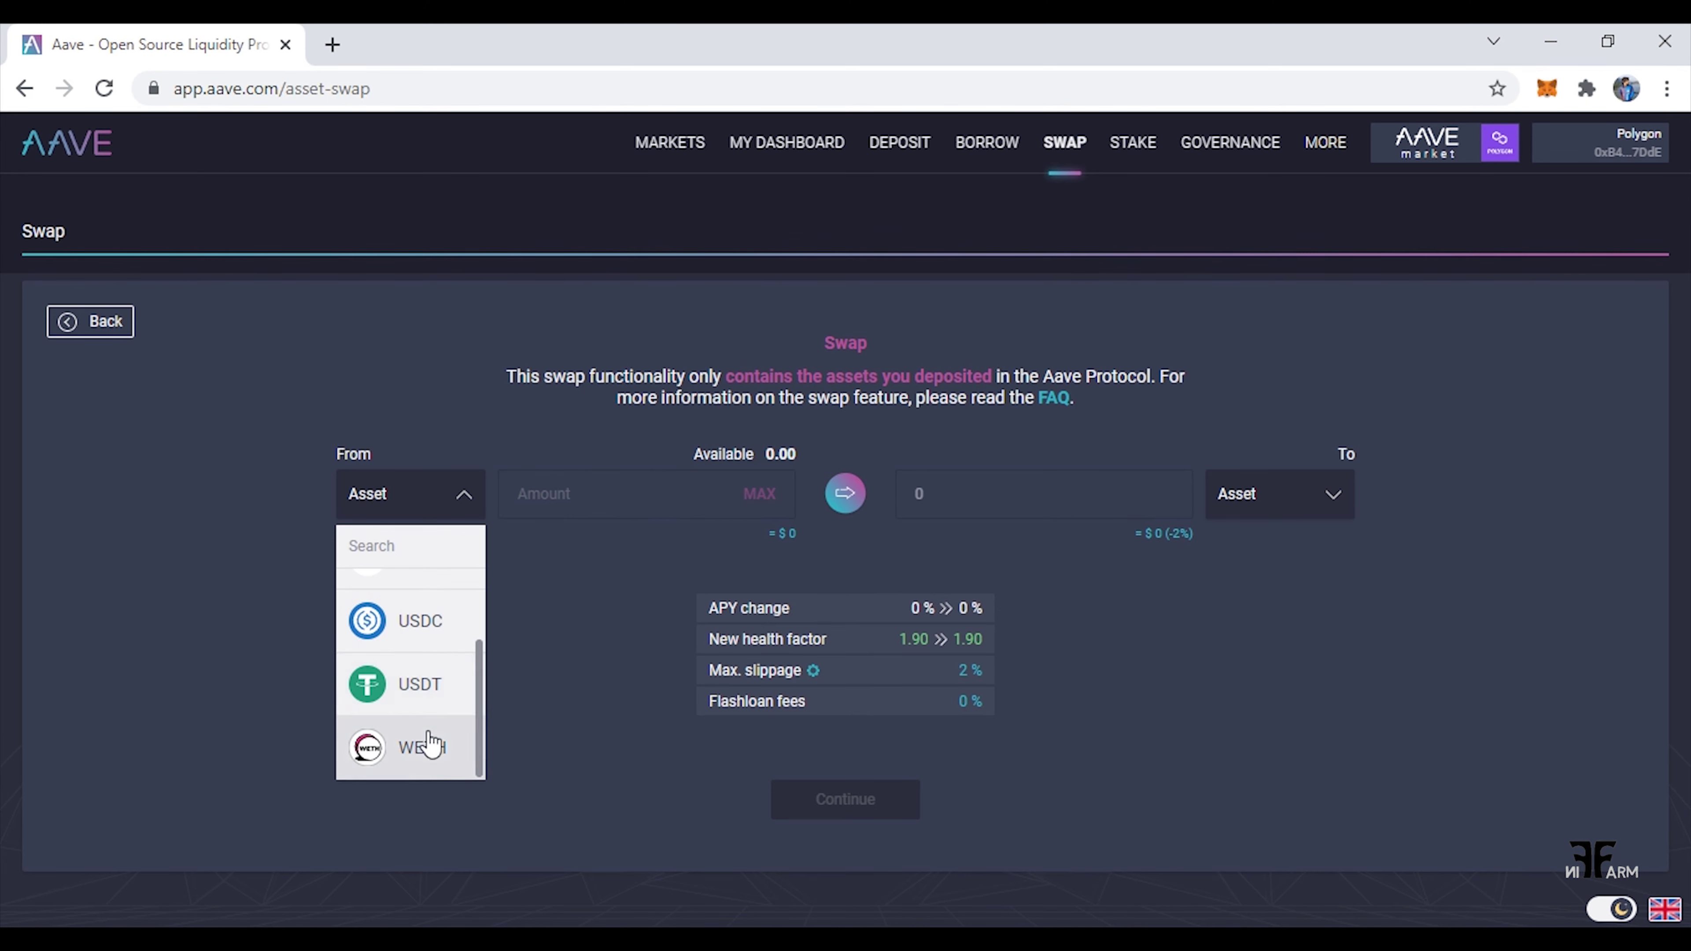
left_click(429, 744)
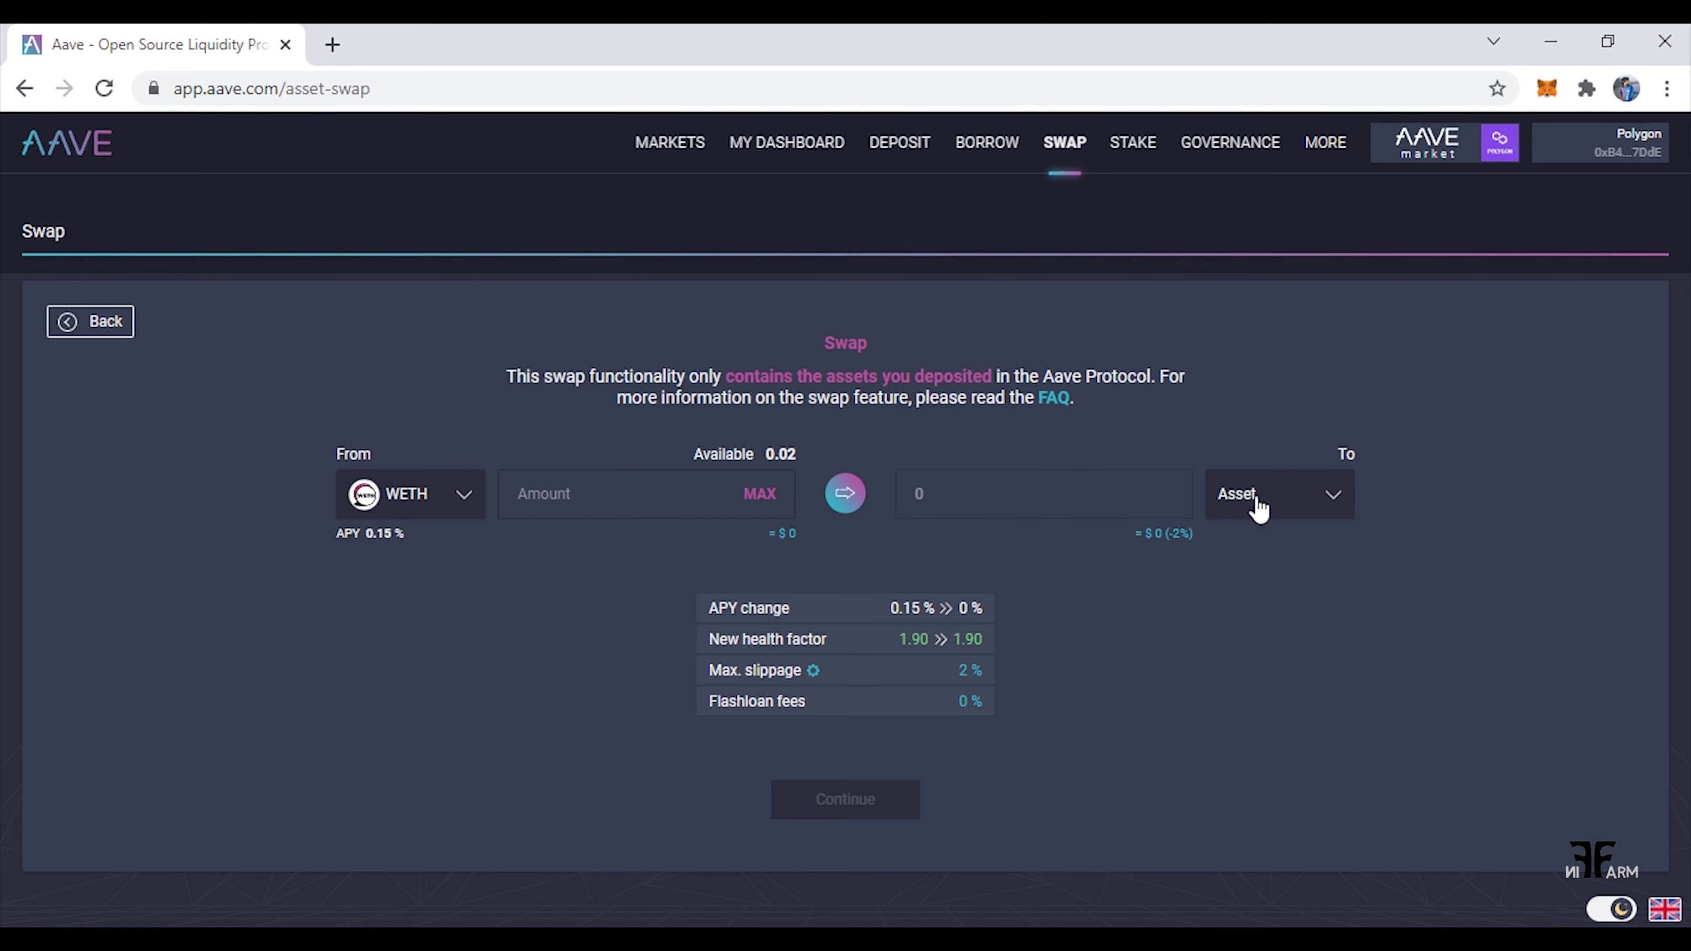
Choose MATIC as the asset to swap to and set the amount to the maximum available WETH, 0.015740760122746859.
left_click(1257, 507)
left_click(1235, 593)
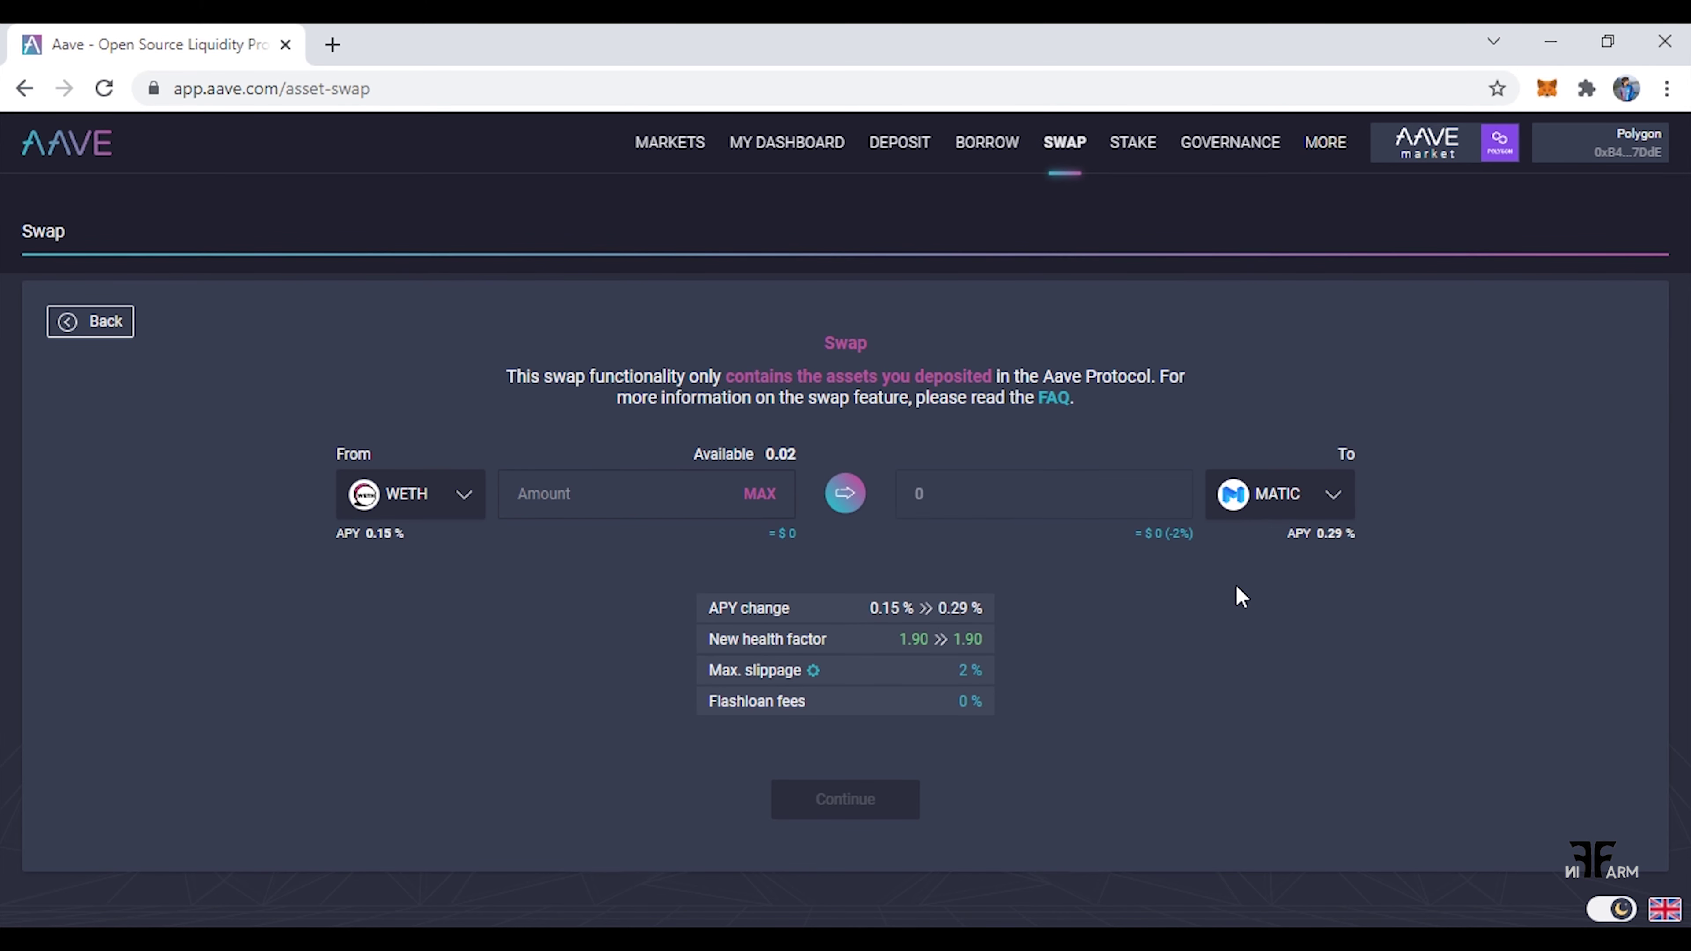
left_click(758, 494)
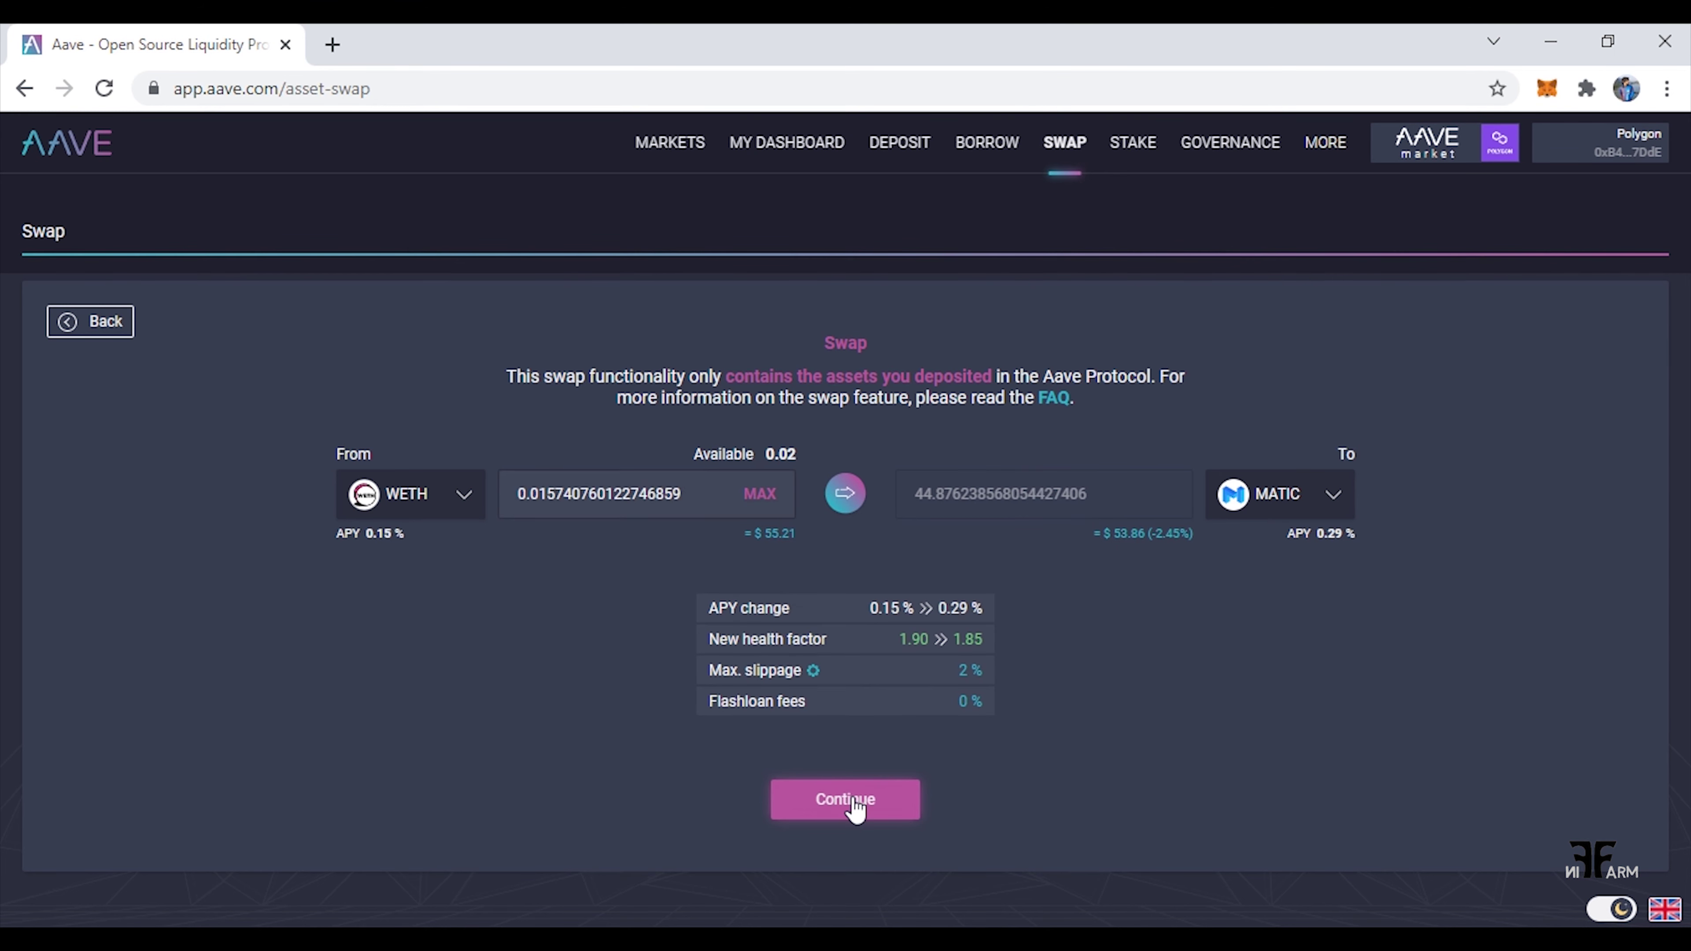
Open the staking page and review the staking options and the total AAVE emission per day.
left_click(1151, 146)
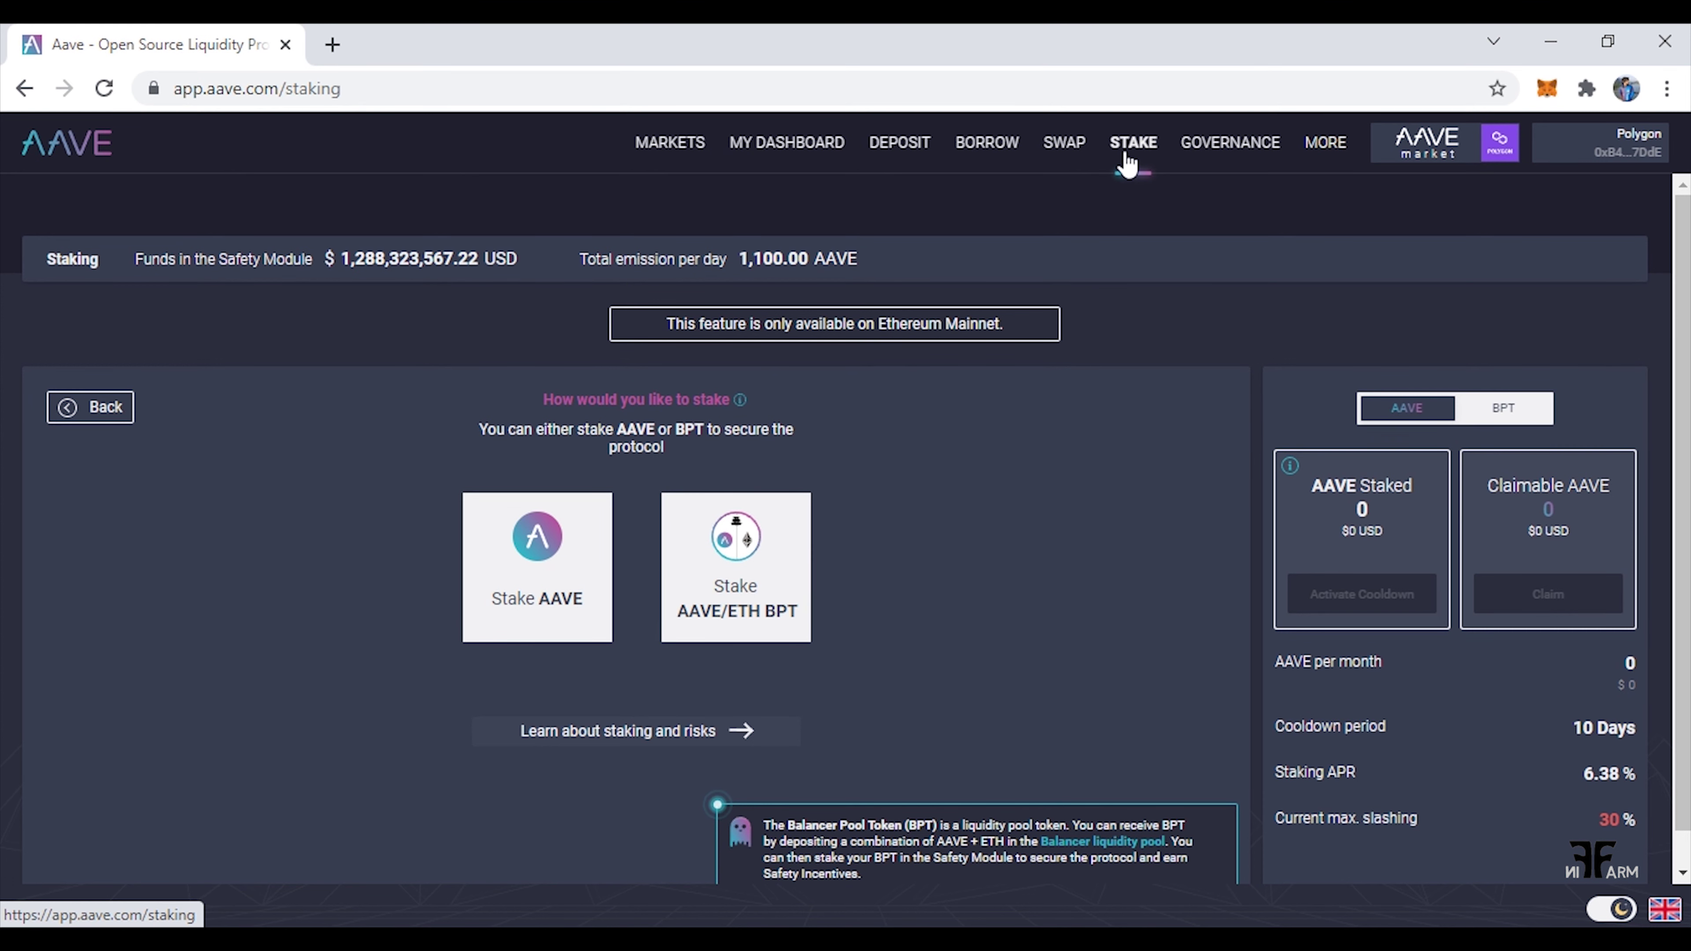
scroll(1450, 396, "down", 1)
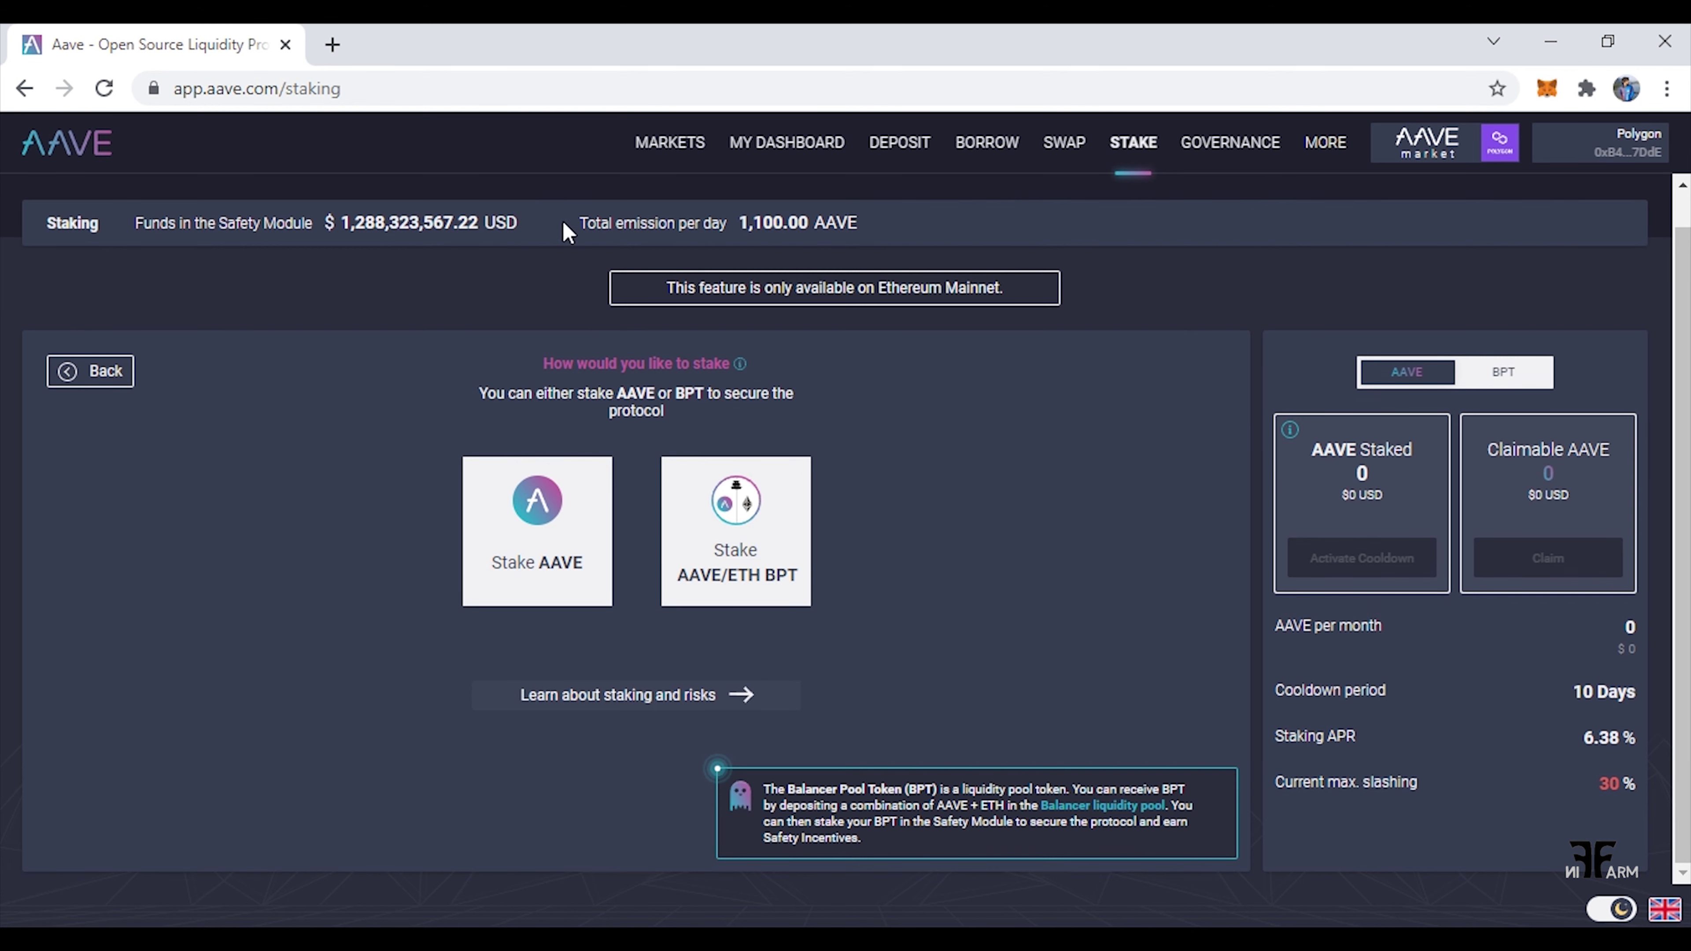
left_click_drag(579, 220, 859, 218)
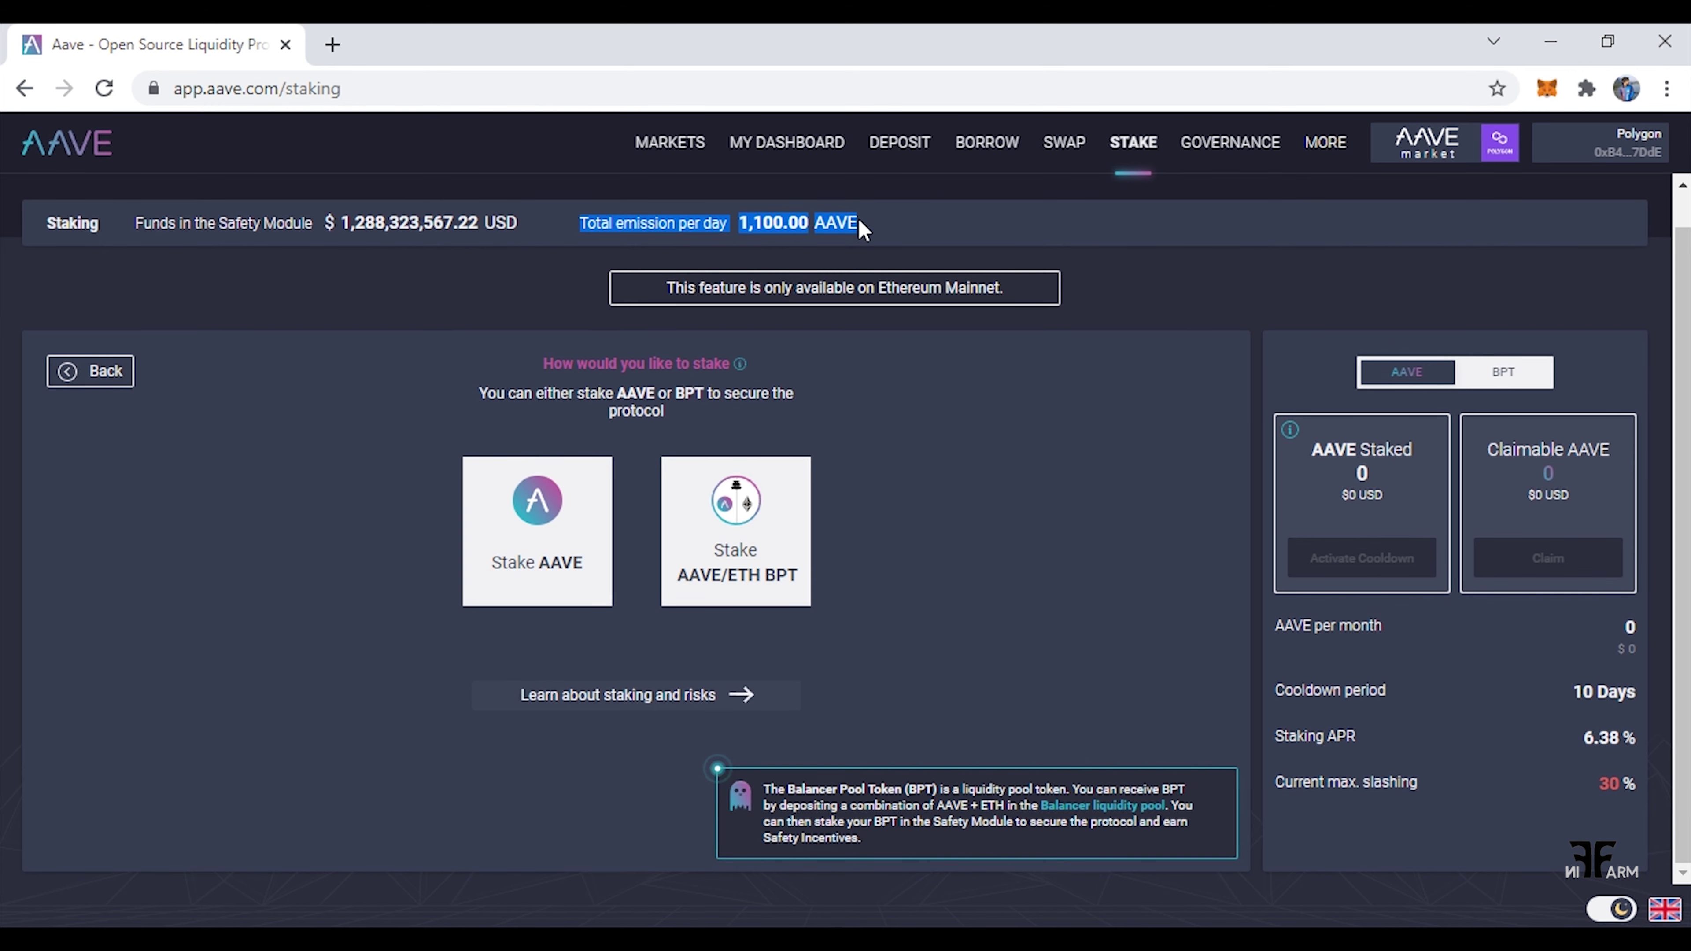
left_click(859, 220)
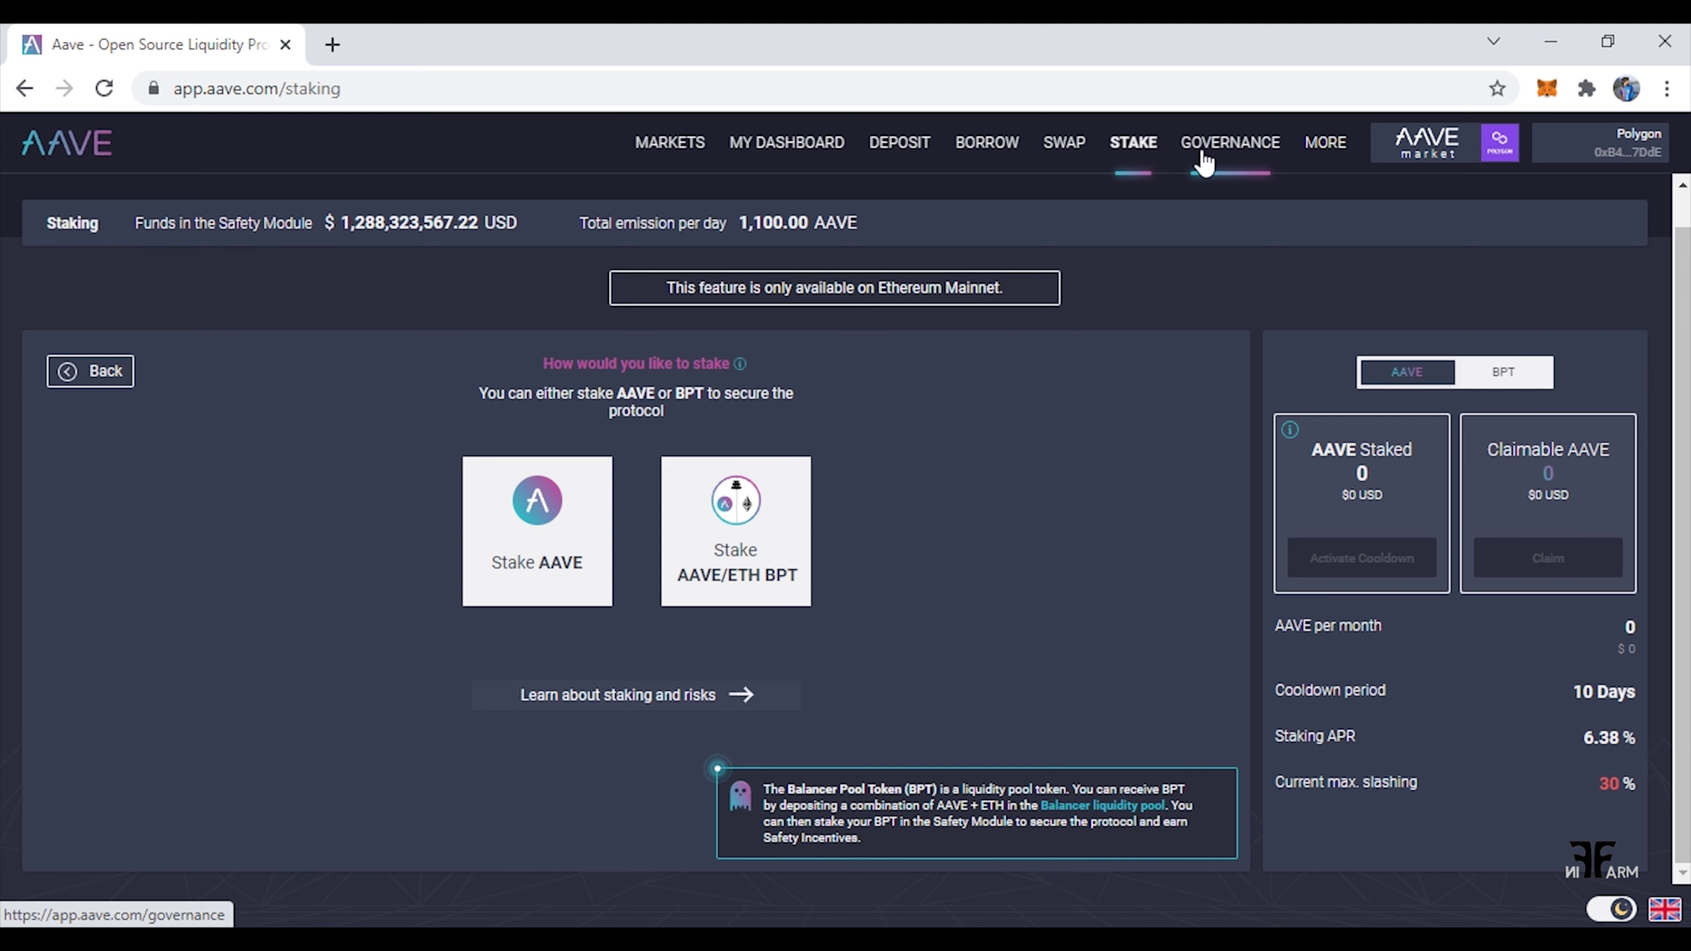
Open Aave's governance page.
left_click(1203, 163)
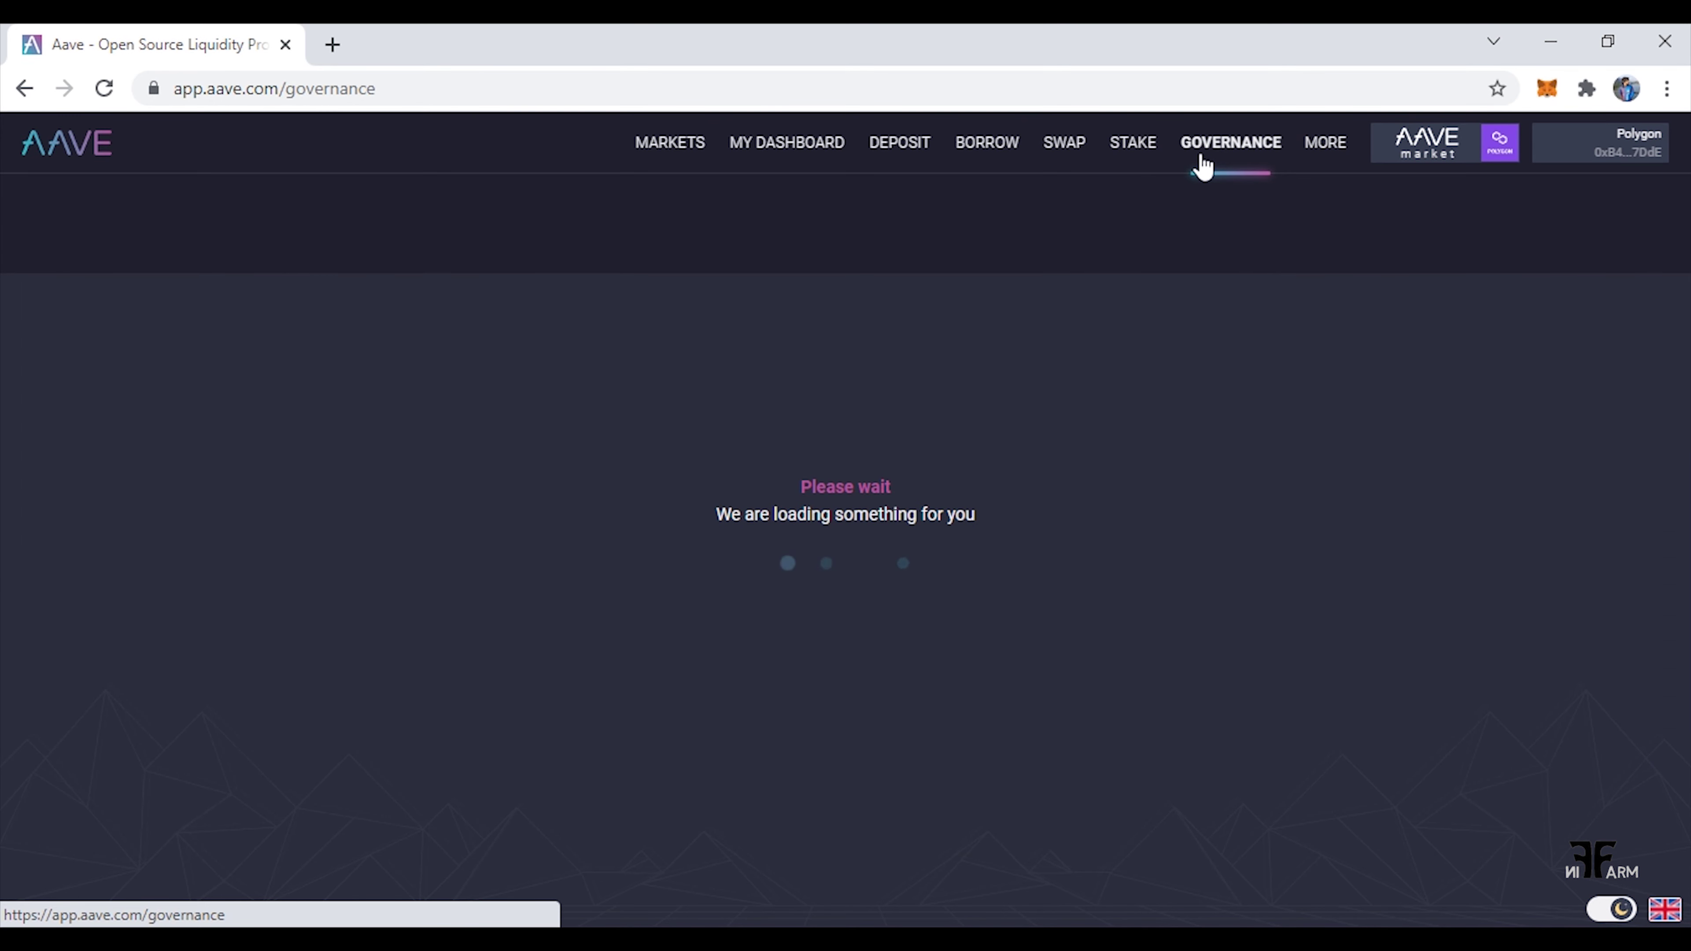